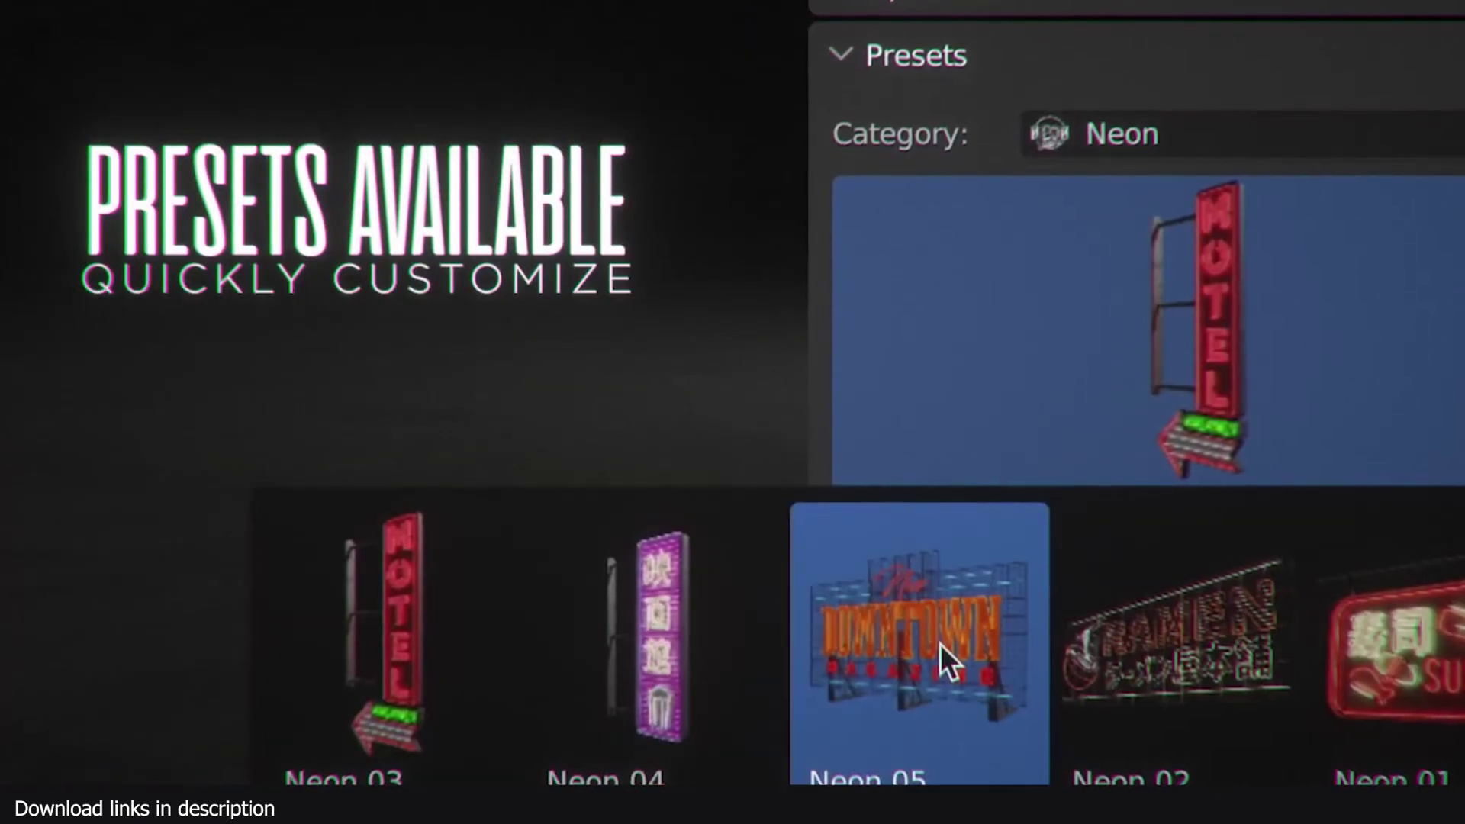
left_click(944, 652)
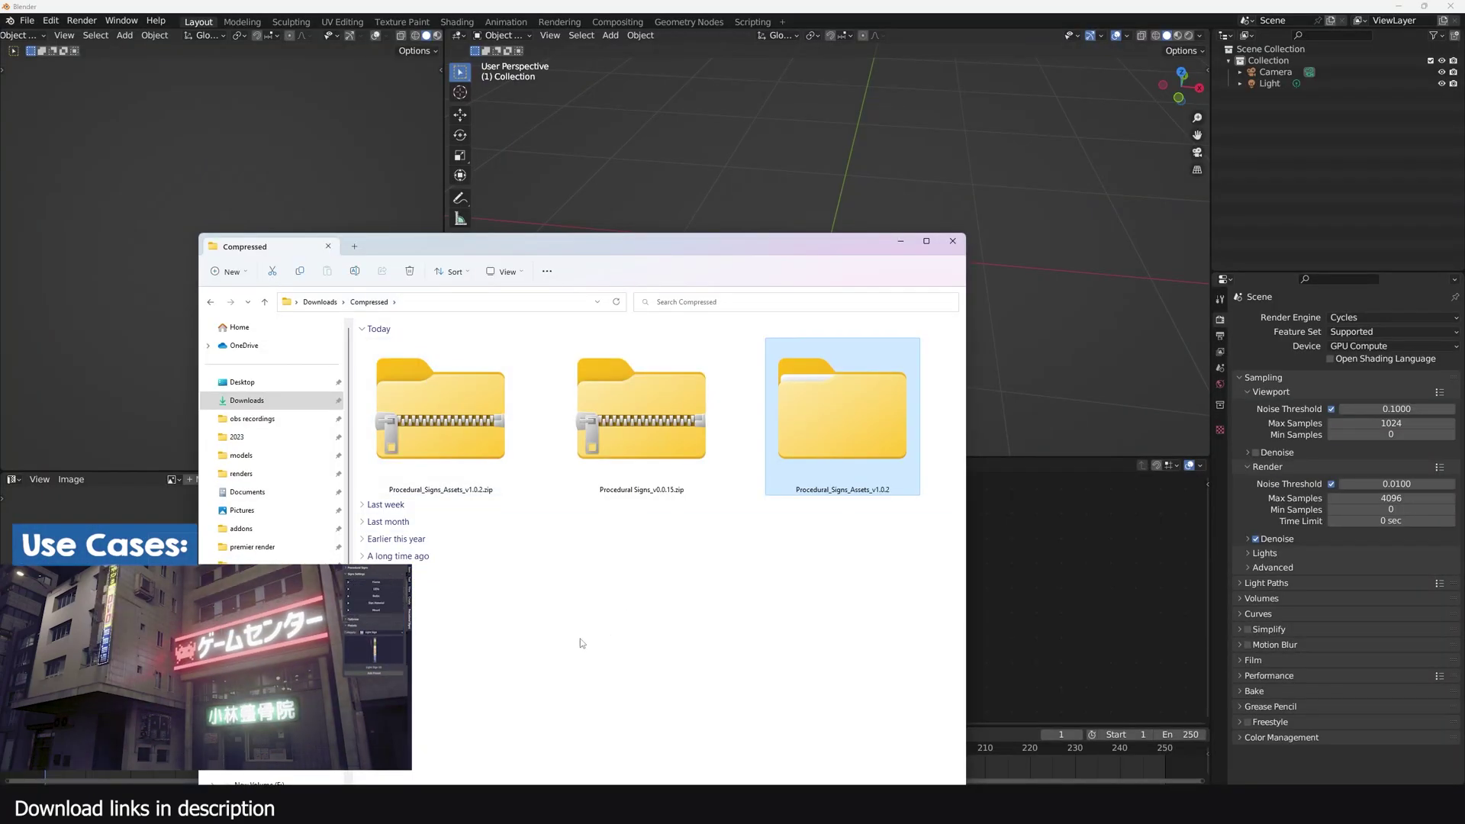
- Look over the two downloaded archives, Procedural_Signs_Assets_v1.0.2.zip and Procedural Signs_v0.0.15.zip, in the Compressed folder
left_click(581, 643)
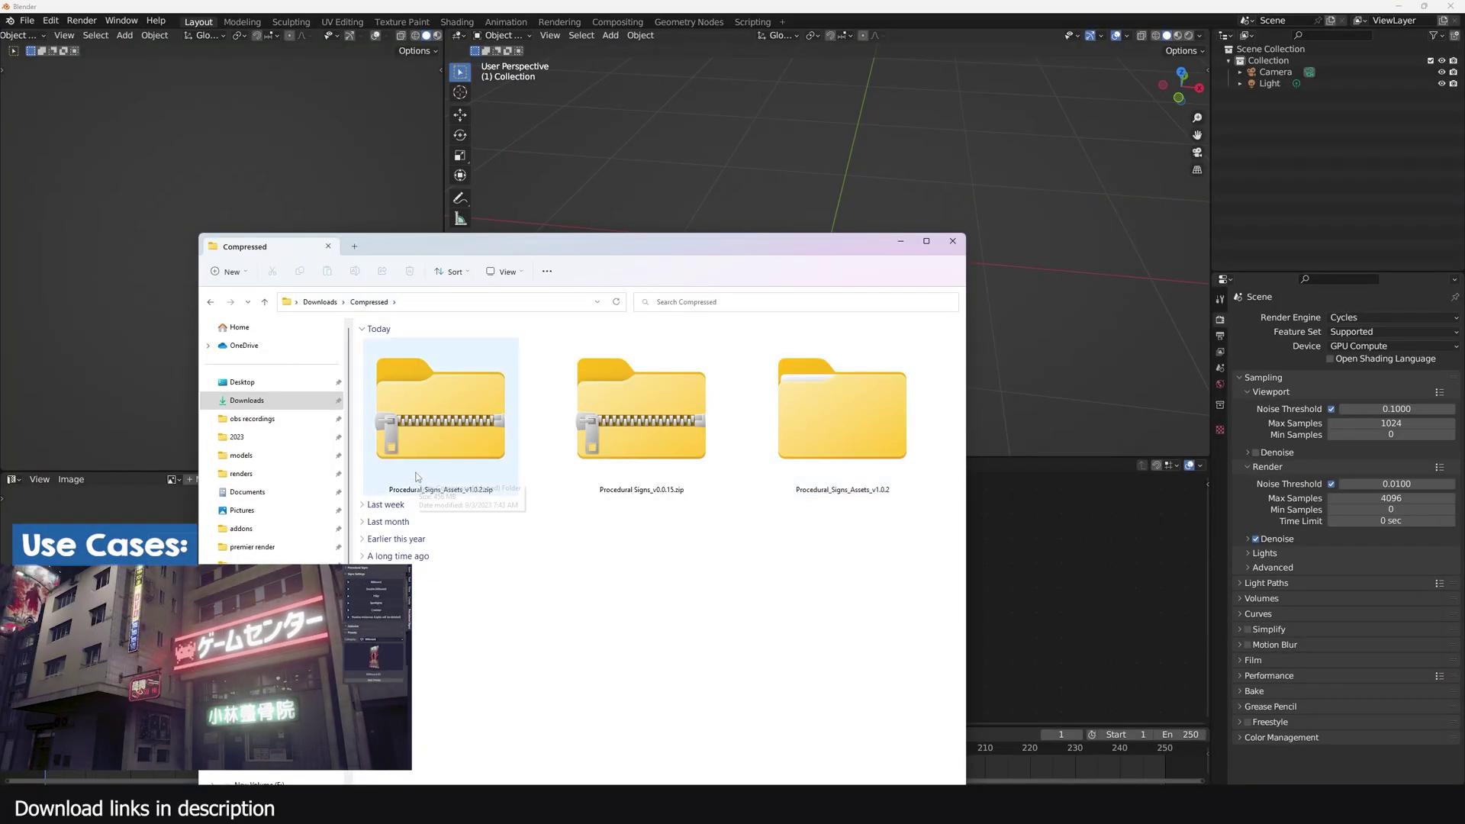
left_click(574, 447)
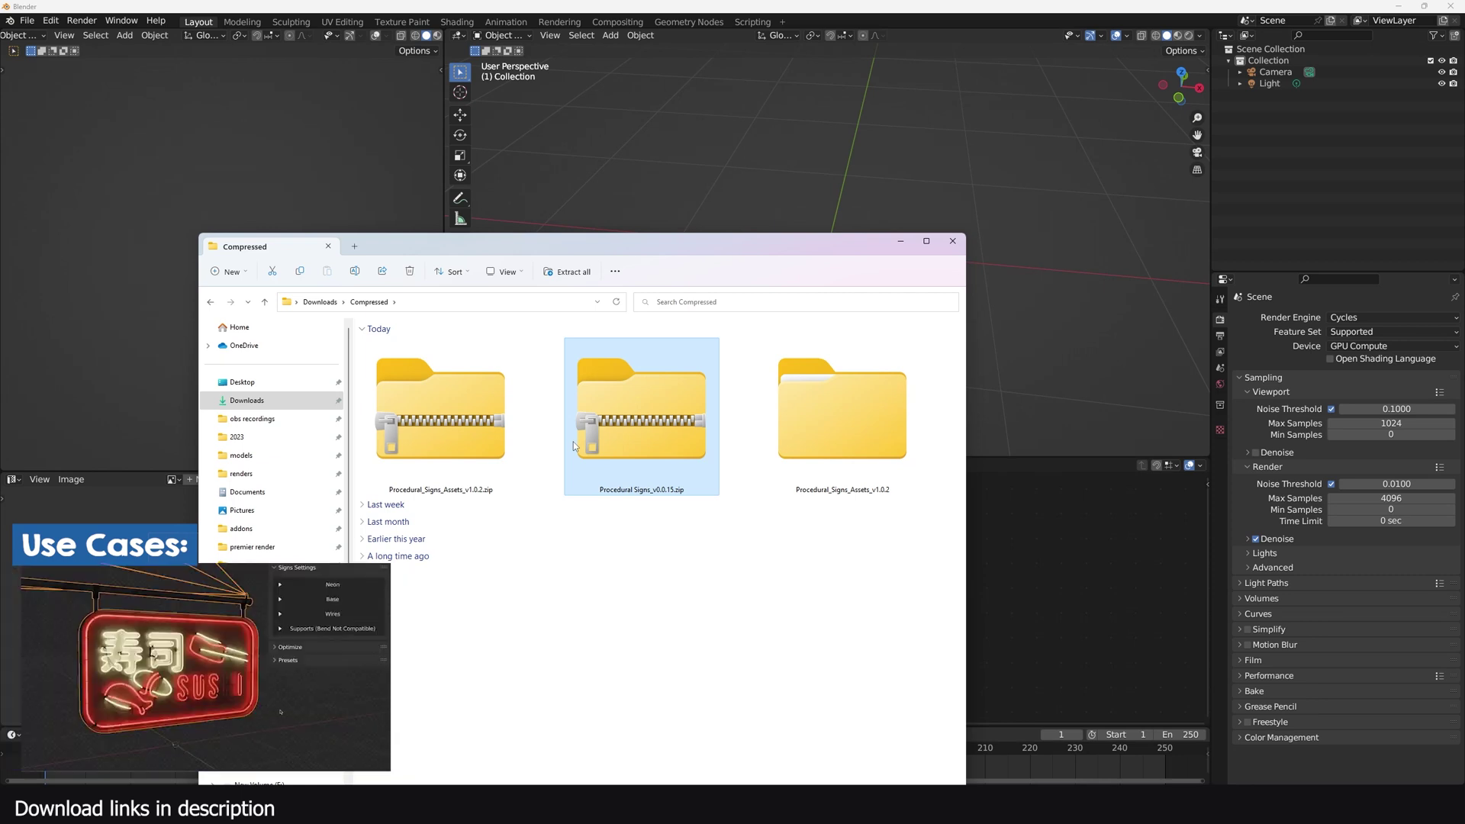
key("Left")
left_click(583, 432)
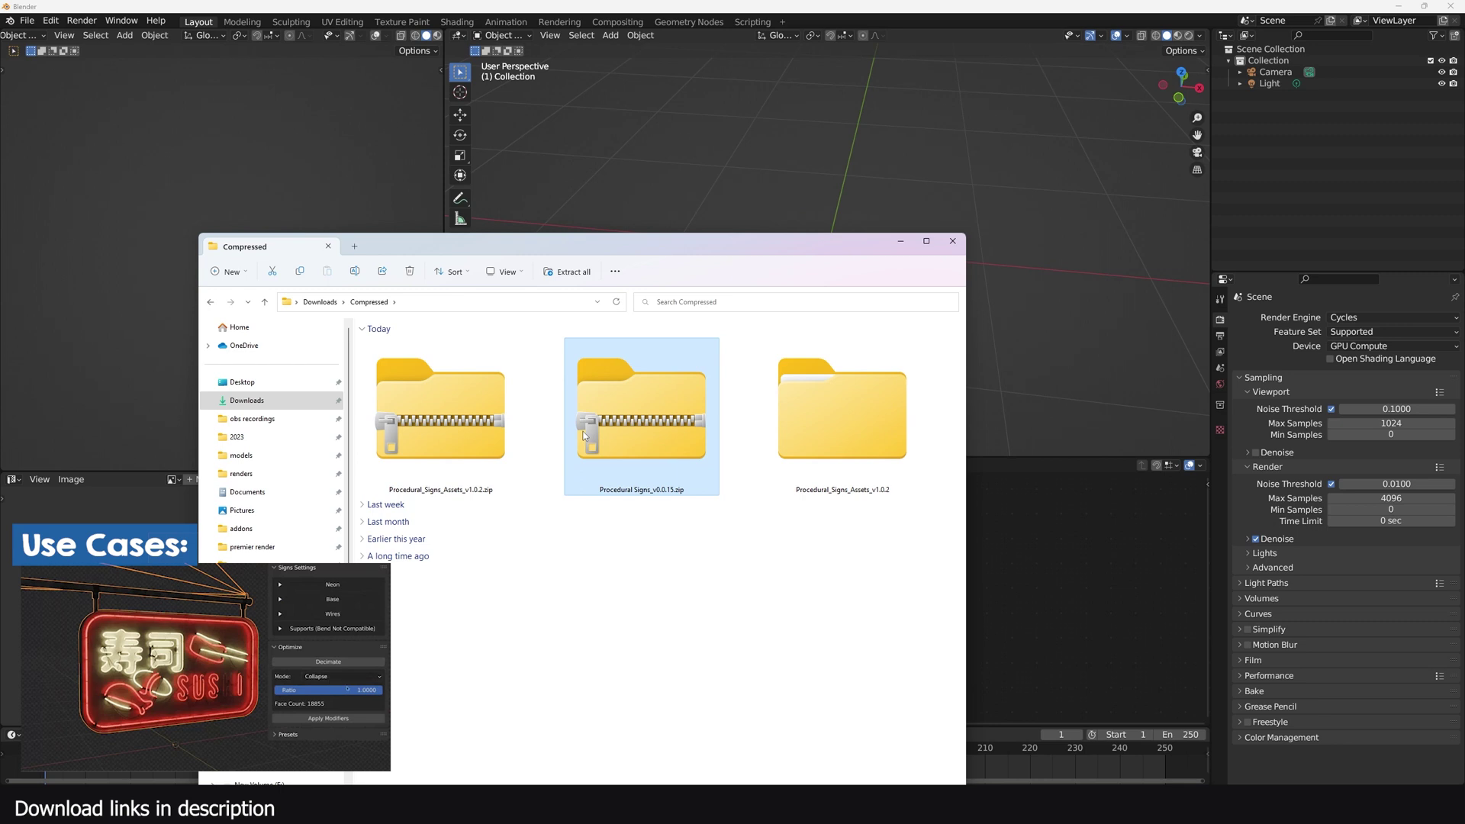
left_click(433, 439)
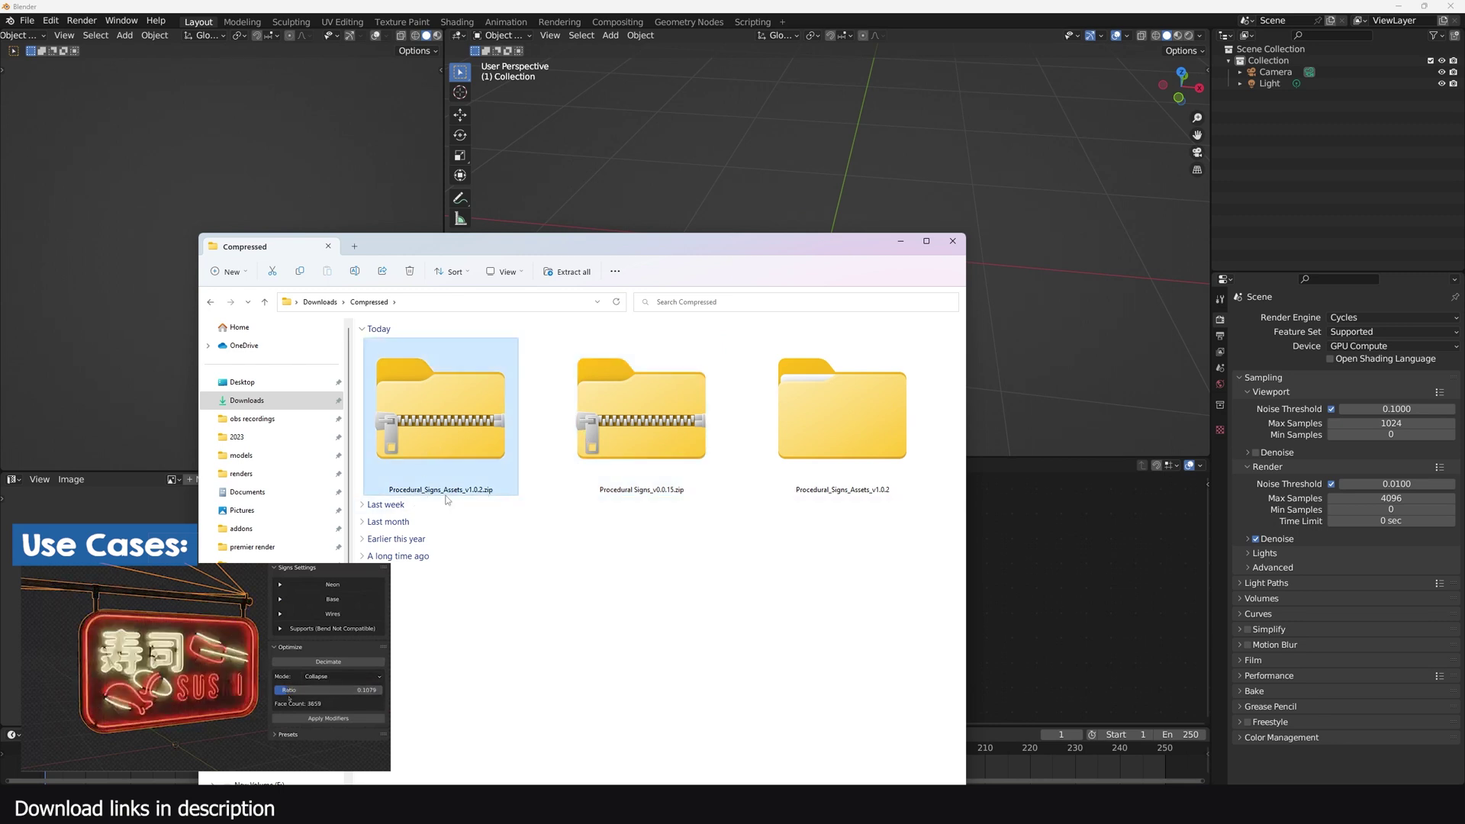
key("Right")
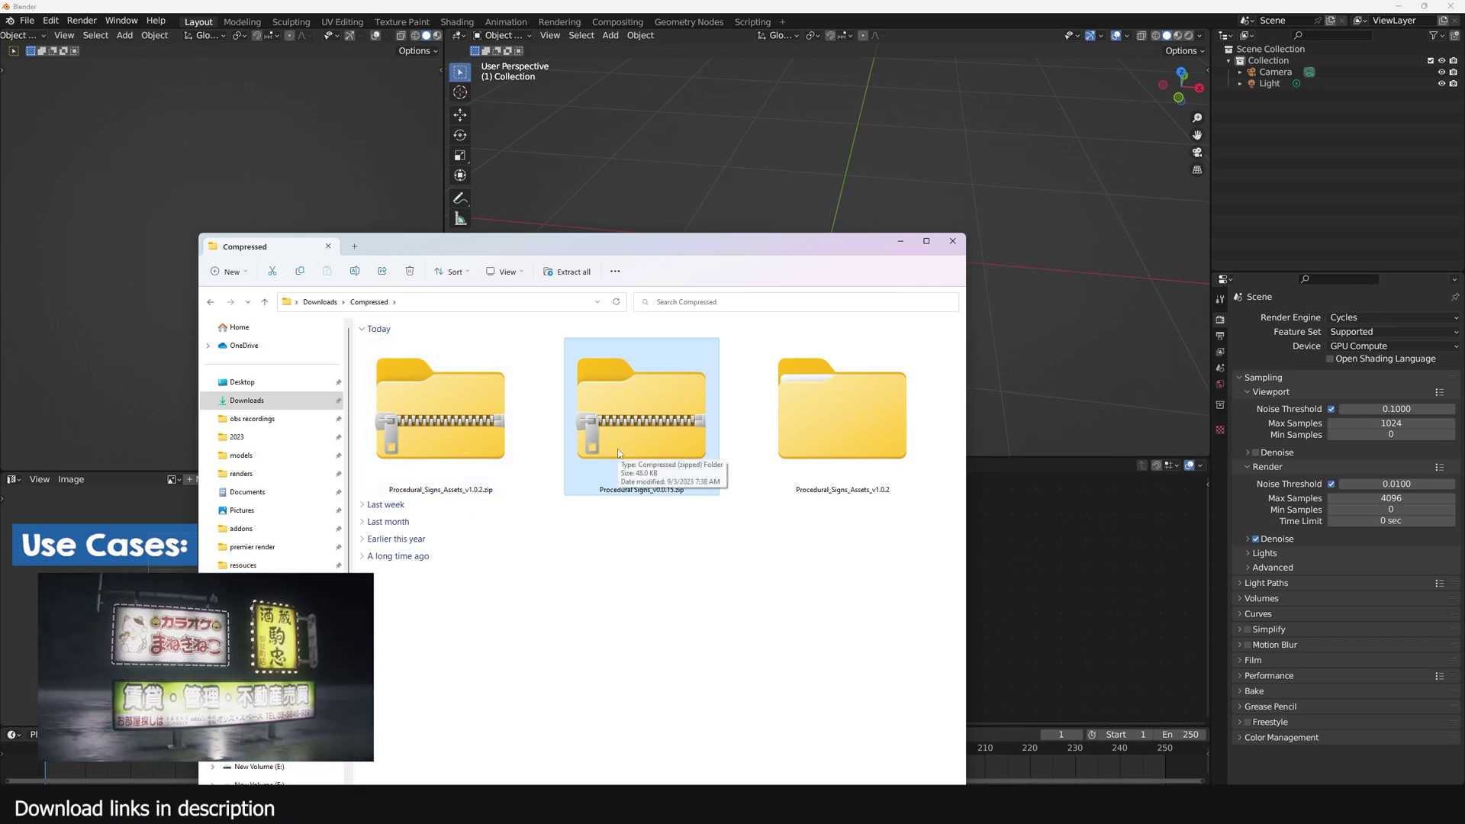
left_click(470, 428)
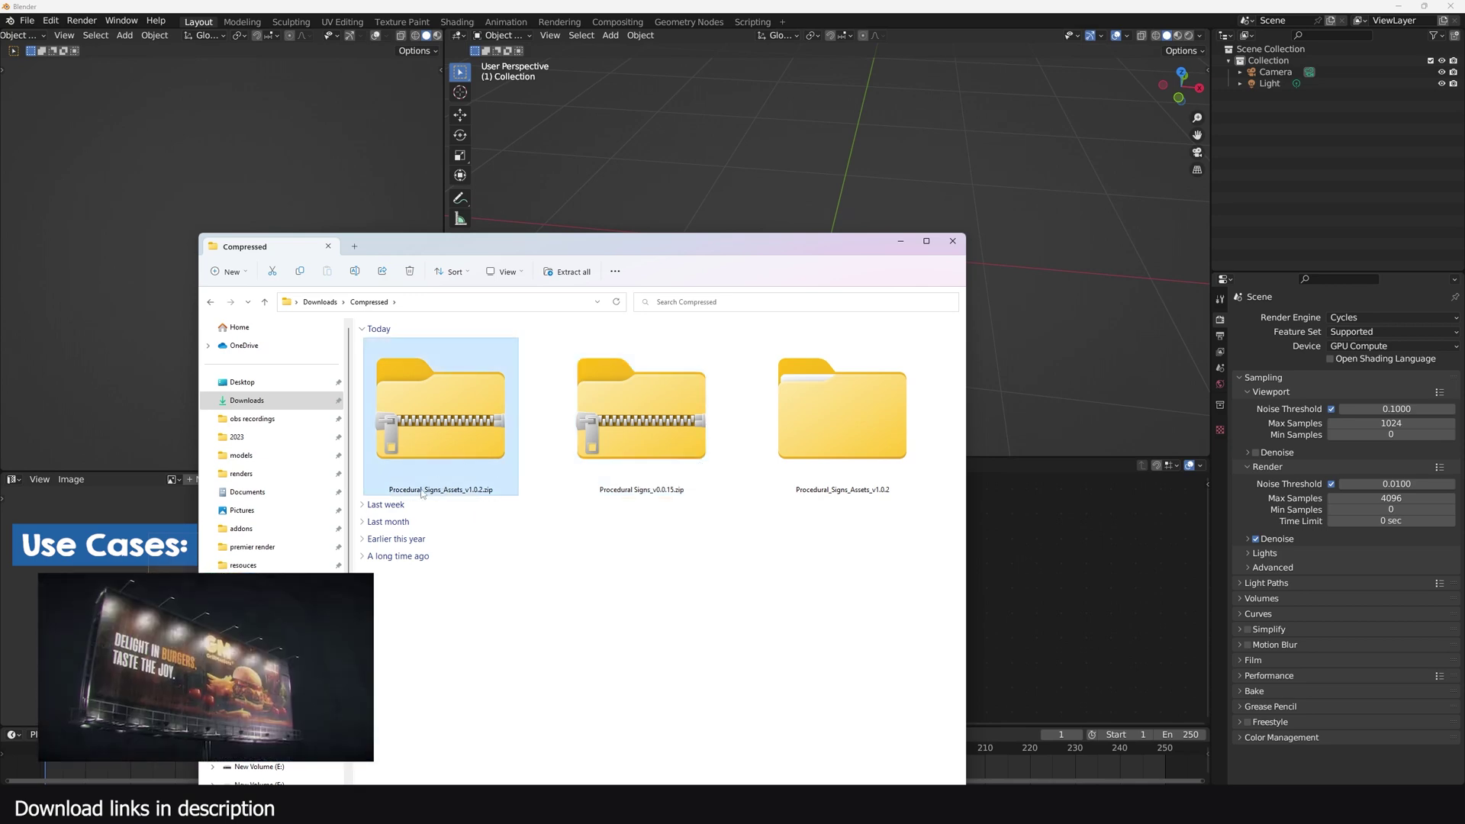
- Look inside the extracted Procedural_Signs_Assets_v1.0.2 folder, down to its Signs and Presets subfolders
right_click(446, 445)
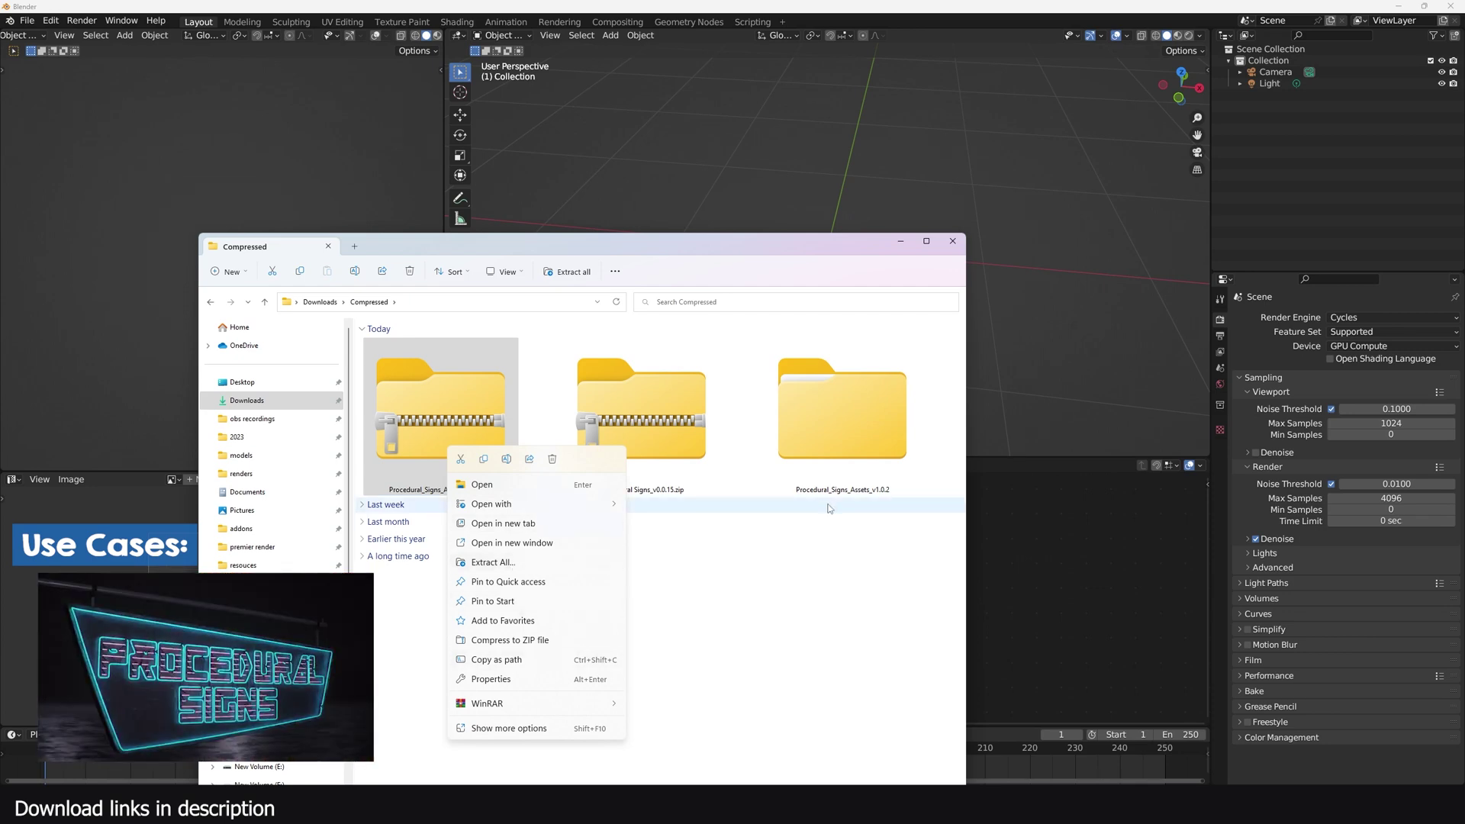
double_click(842, 412)
double_click(415, 365)
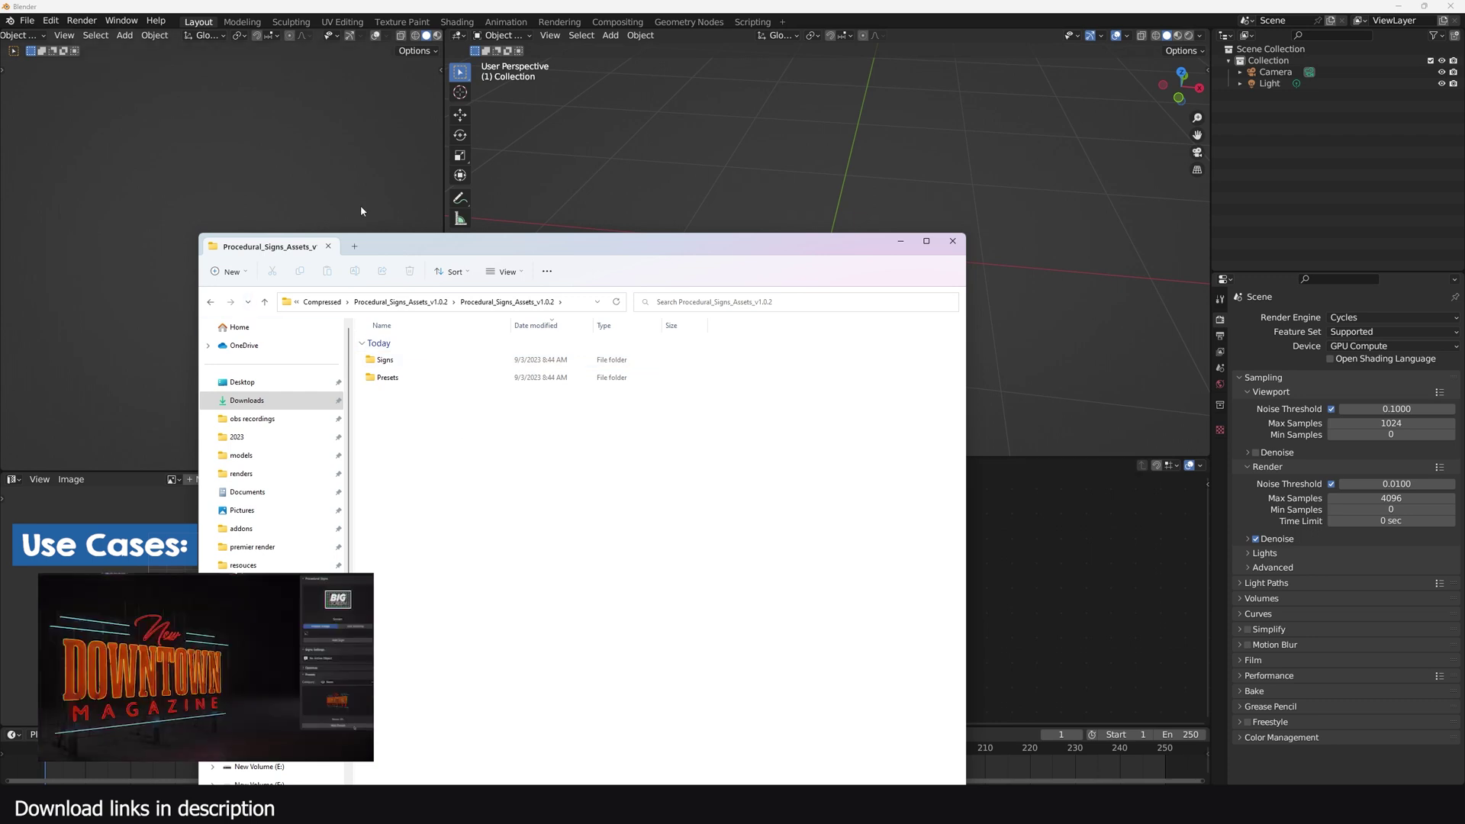
key("alt+Up")
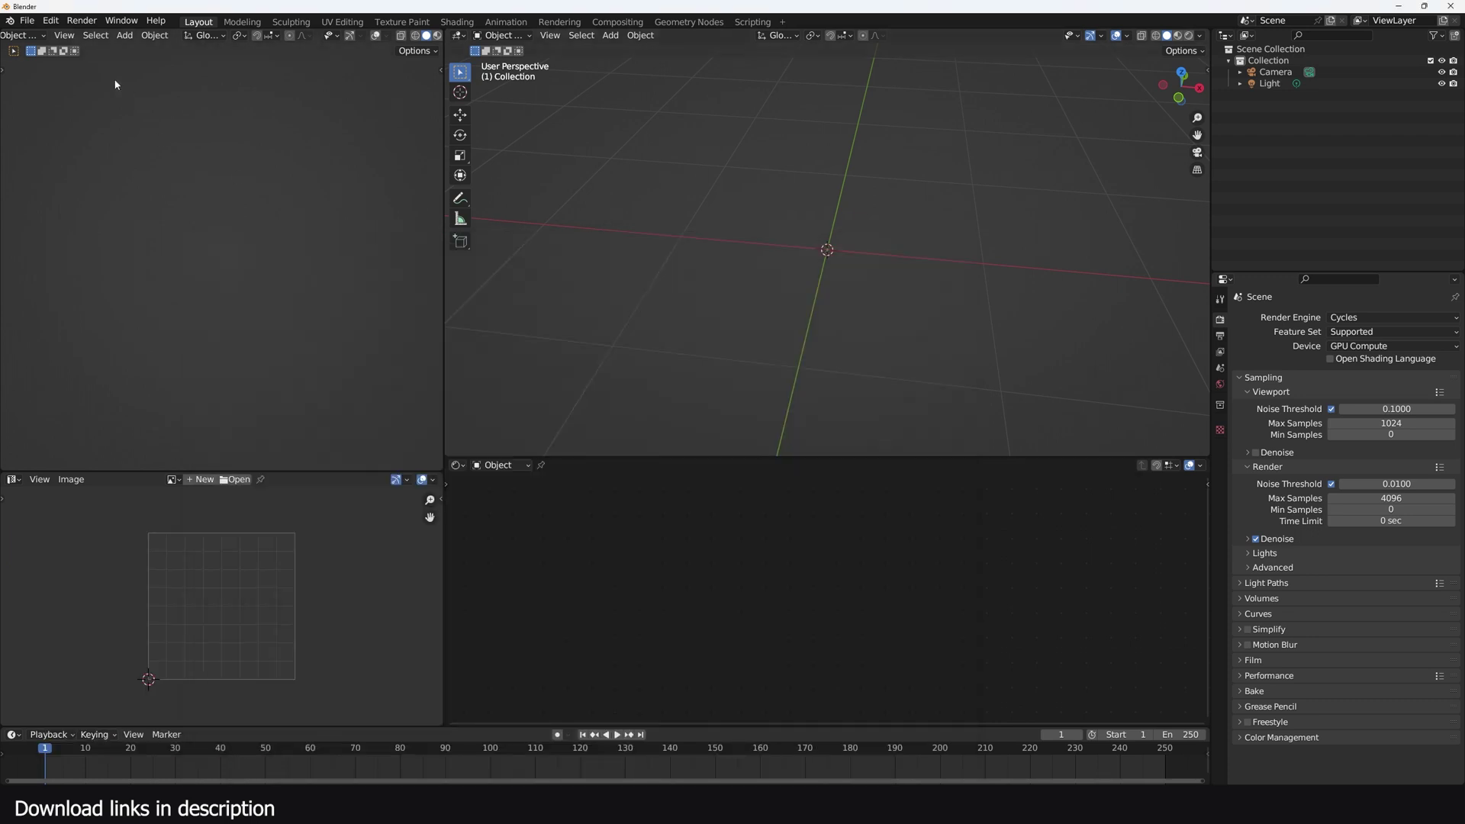
- Switch to Blender and install the add-on from Procedural Signs_v0.0.15.zip through the preferences
left_click(51, 21)
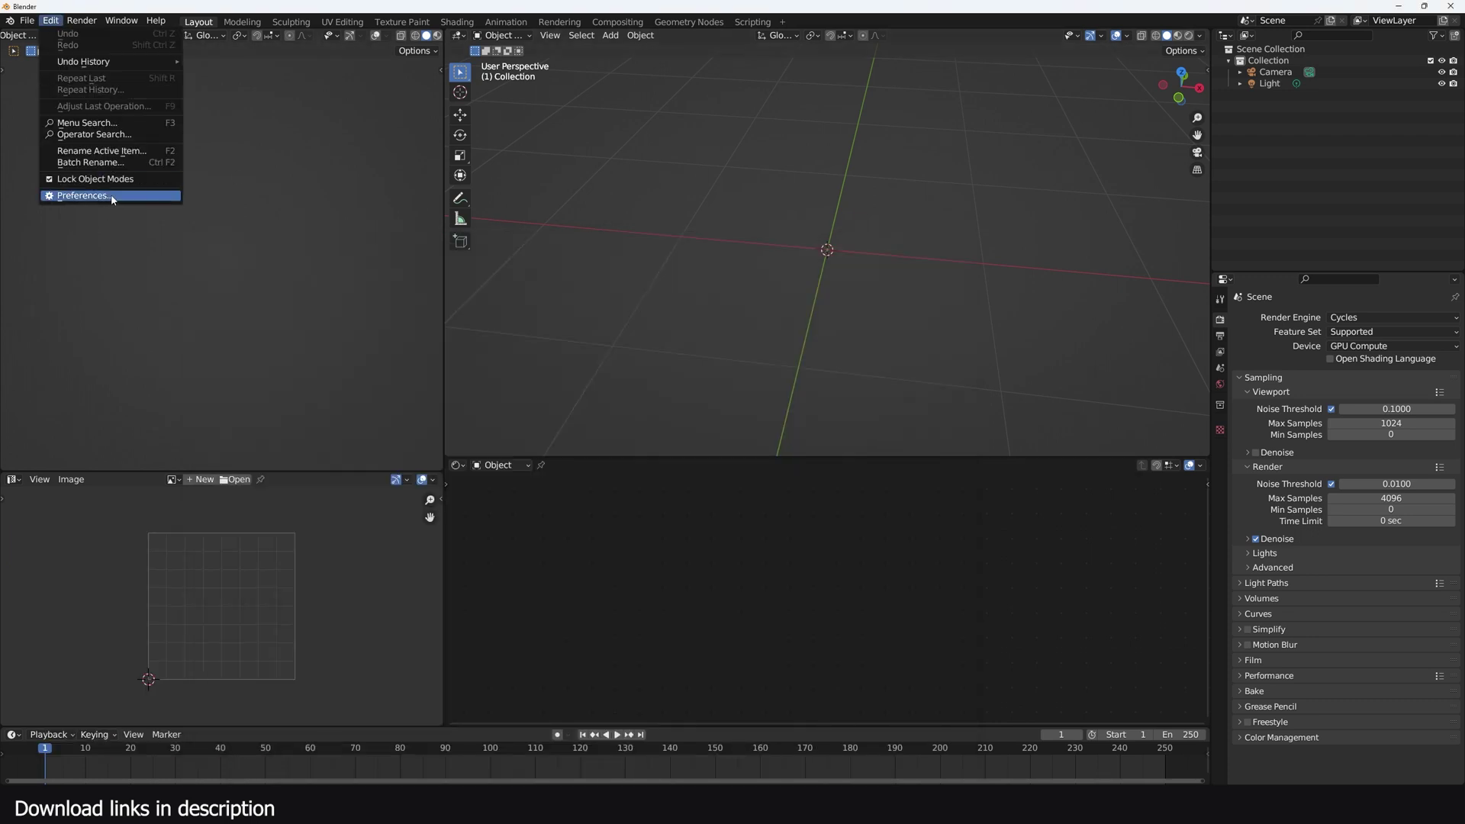
left_click(112, 196)
left_click(284, 56)
scroll(167, 263, "down", 8)
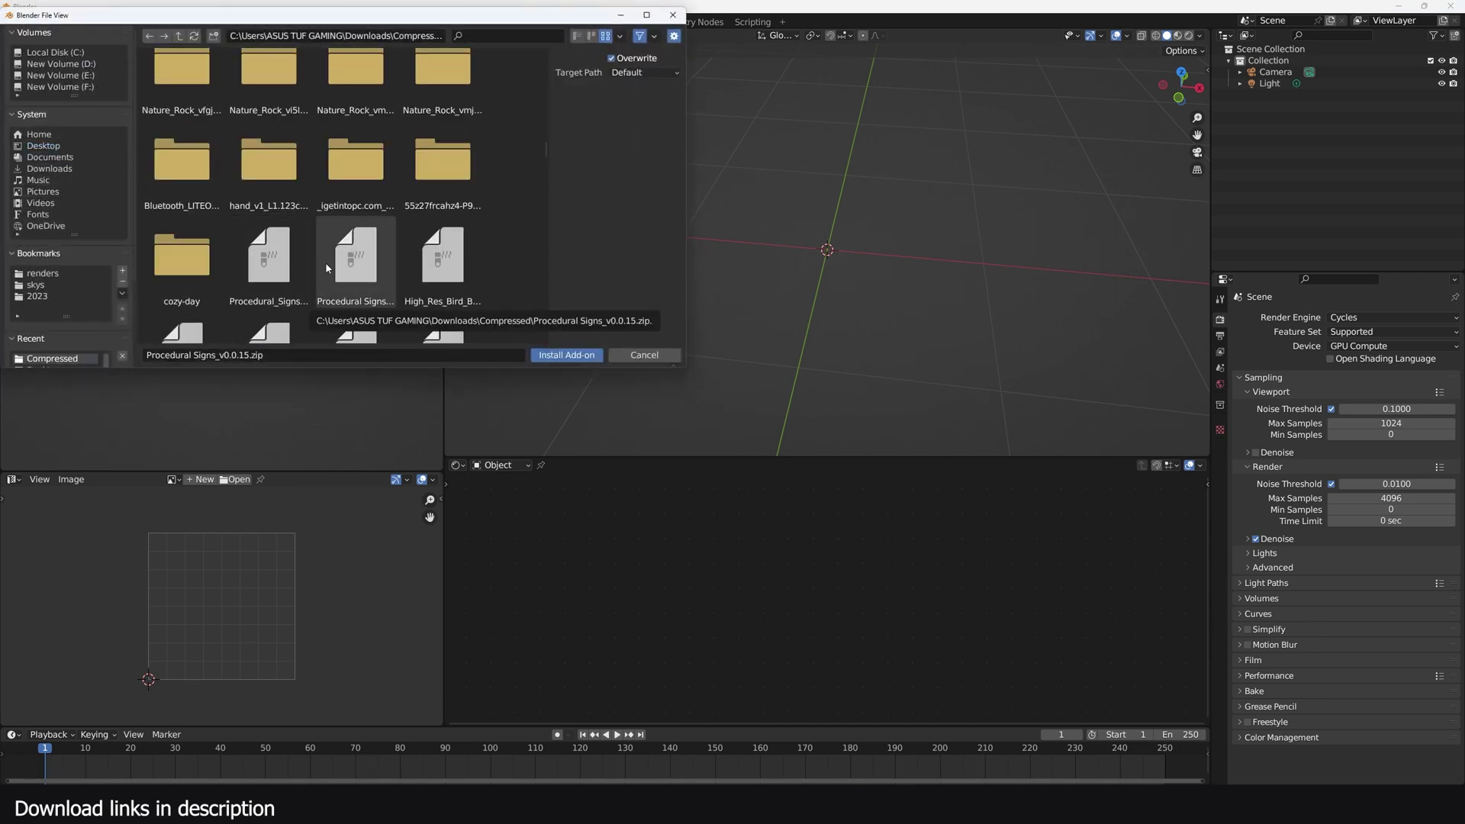
left_click(278, 271)
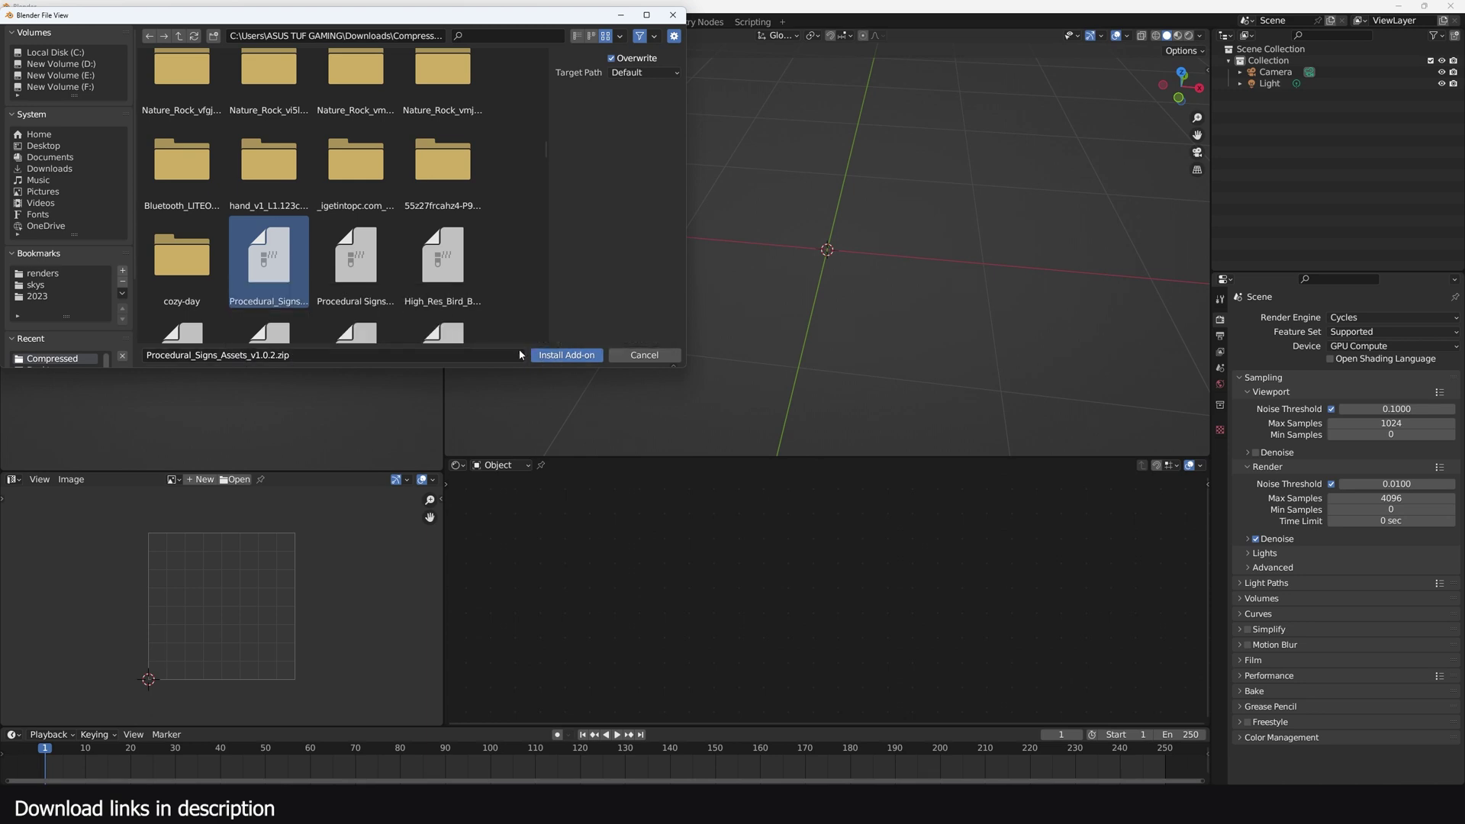
left_click(352, 271)
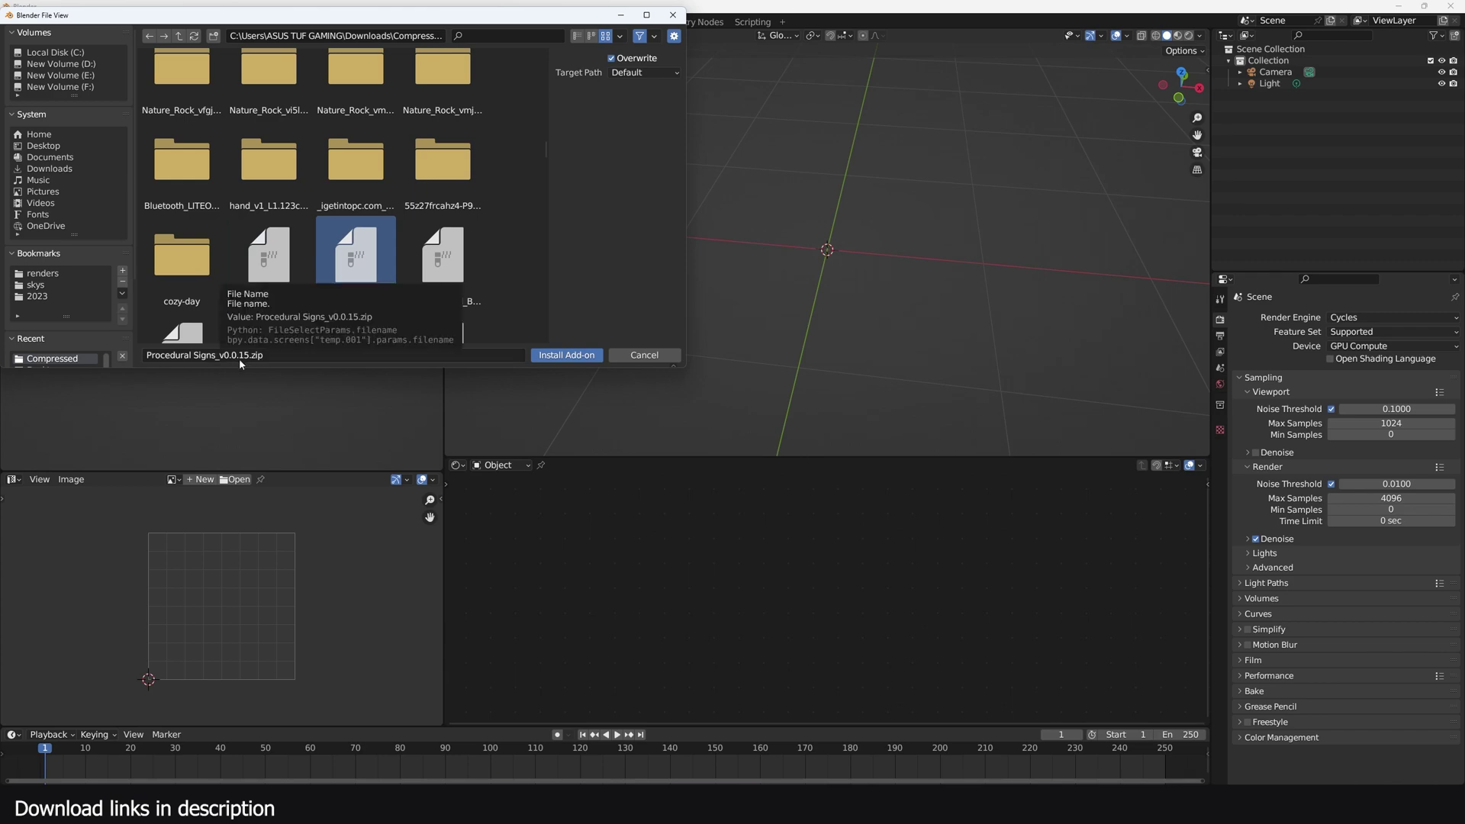
left_click(546, 357)
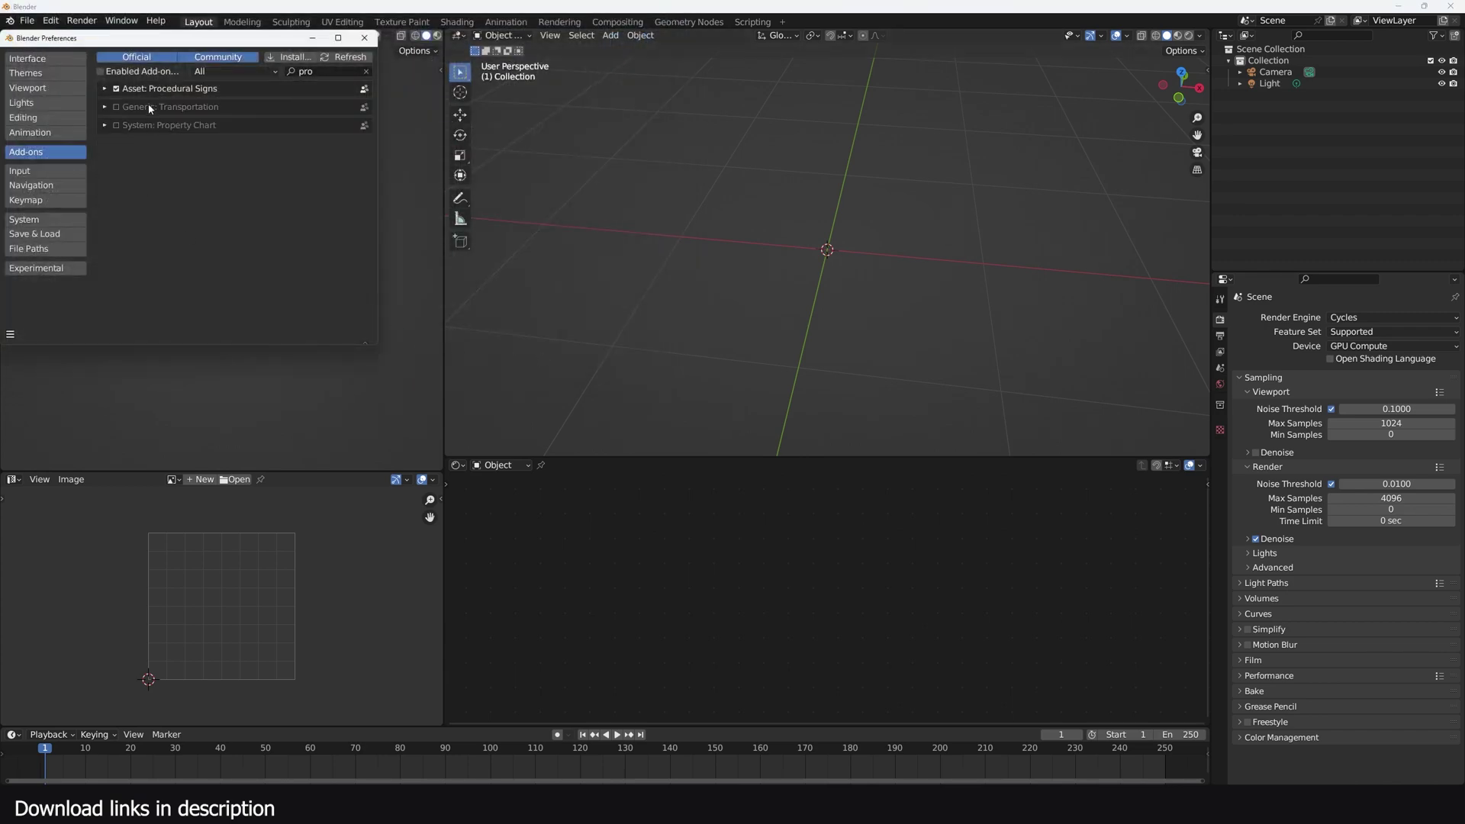
- Expand the Procedural Signs add-on details and set its assets folder to the inner Procedural_Signs_Assets_v1.0.2 folder
left_click(106, 90)
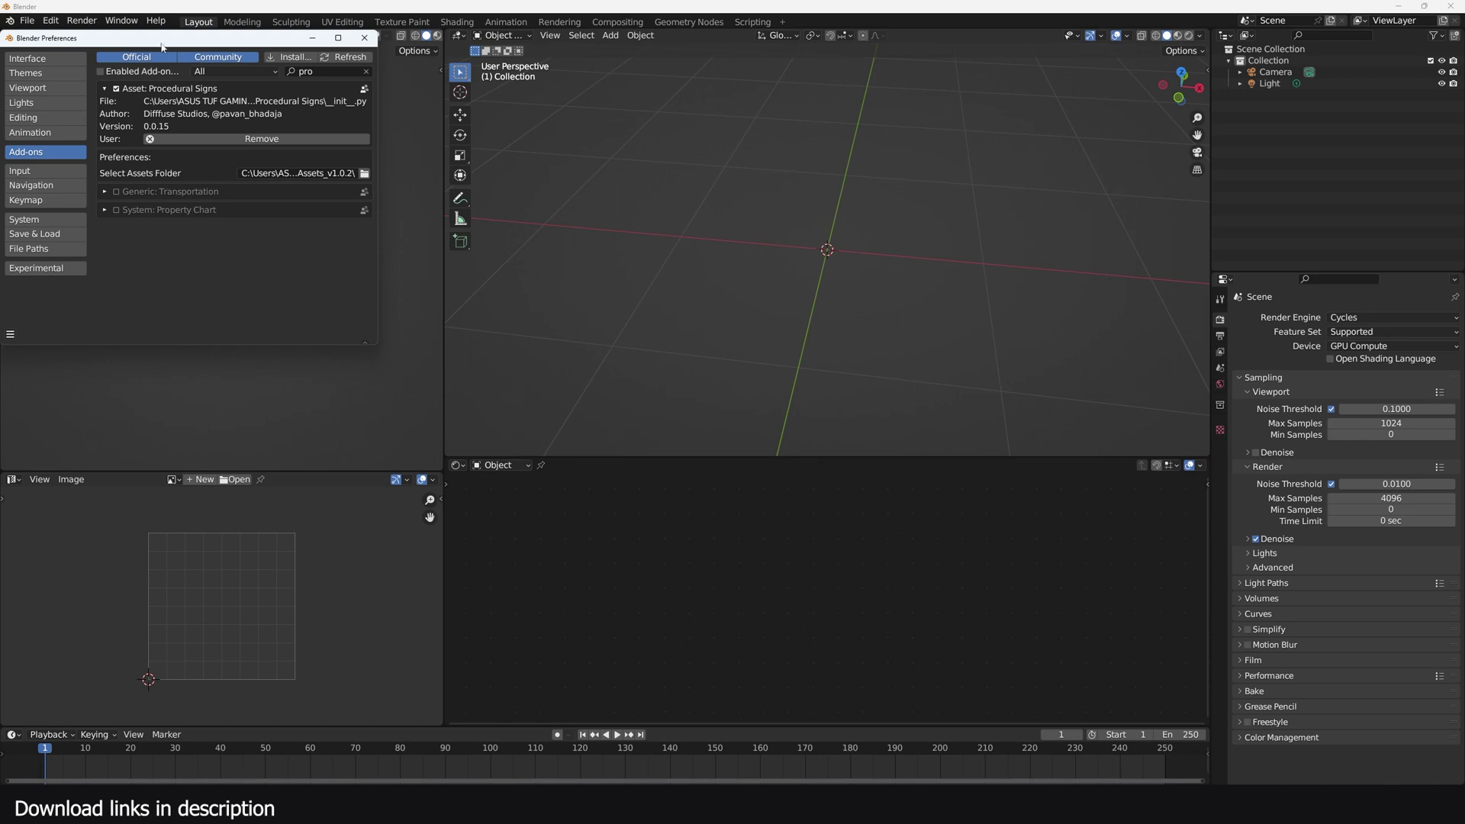
left_click(363, 174)
left_click(179, 36)
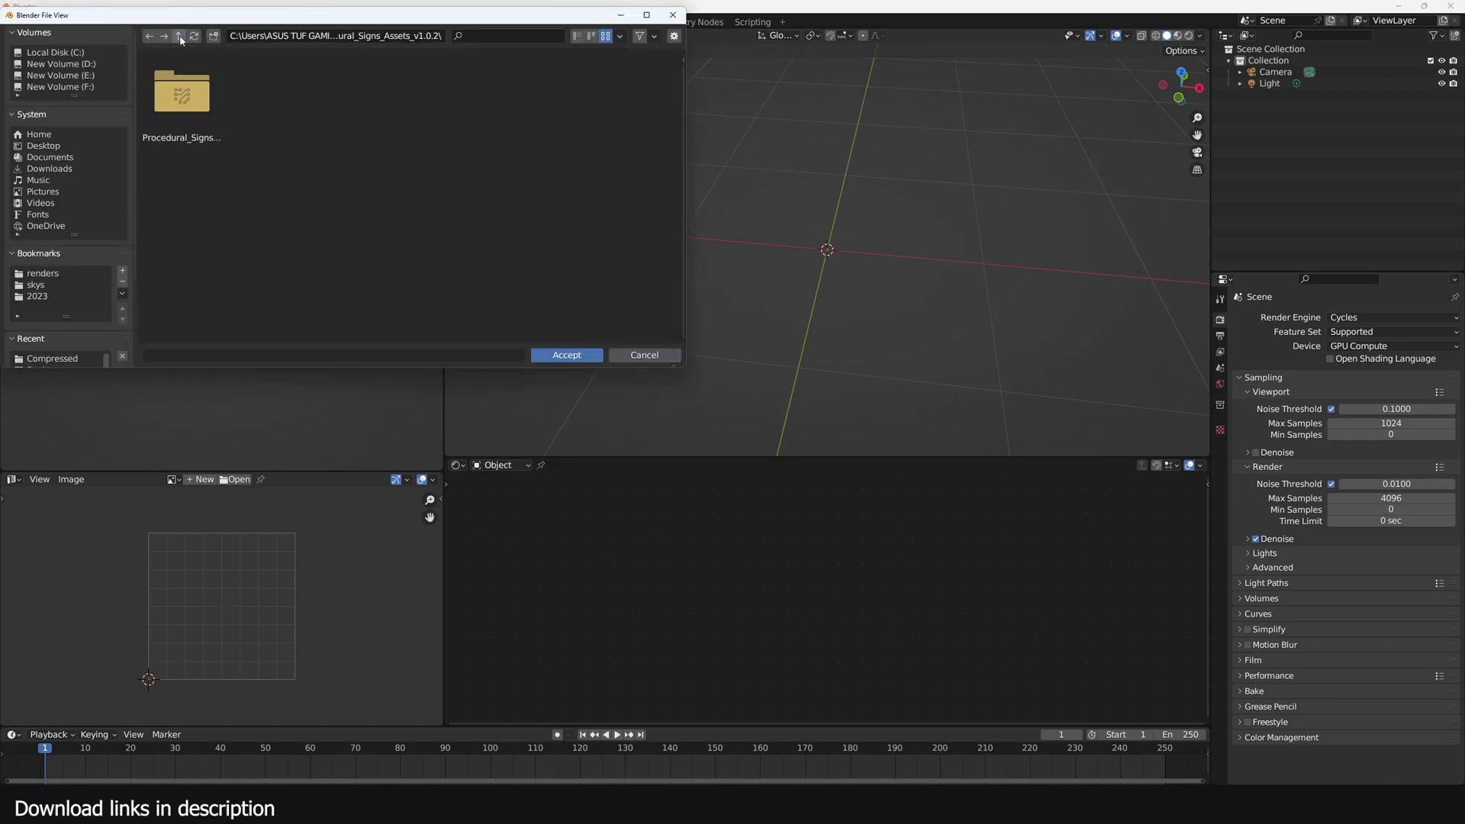
left_click(179, 36)
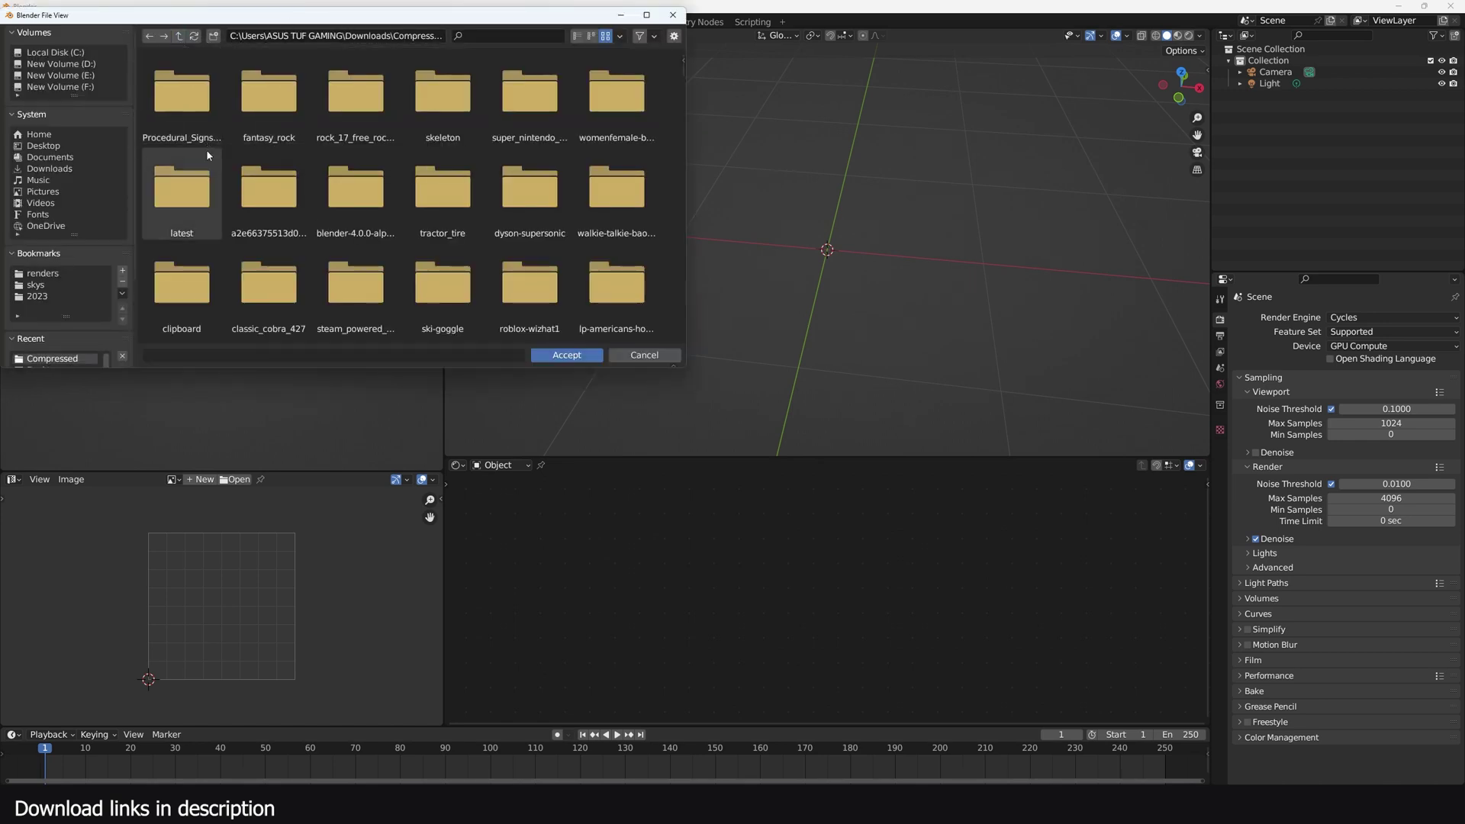
left_click(181, 90)
double_click(209, 103)
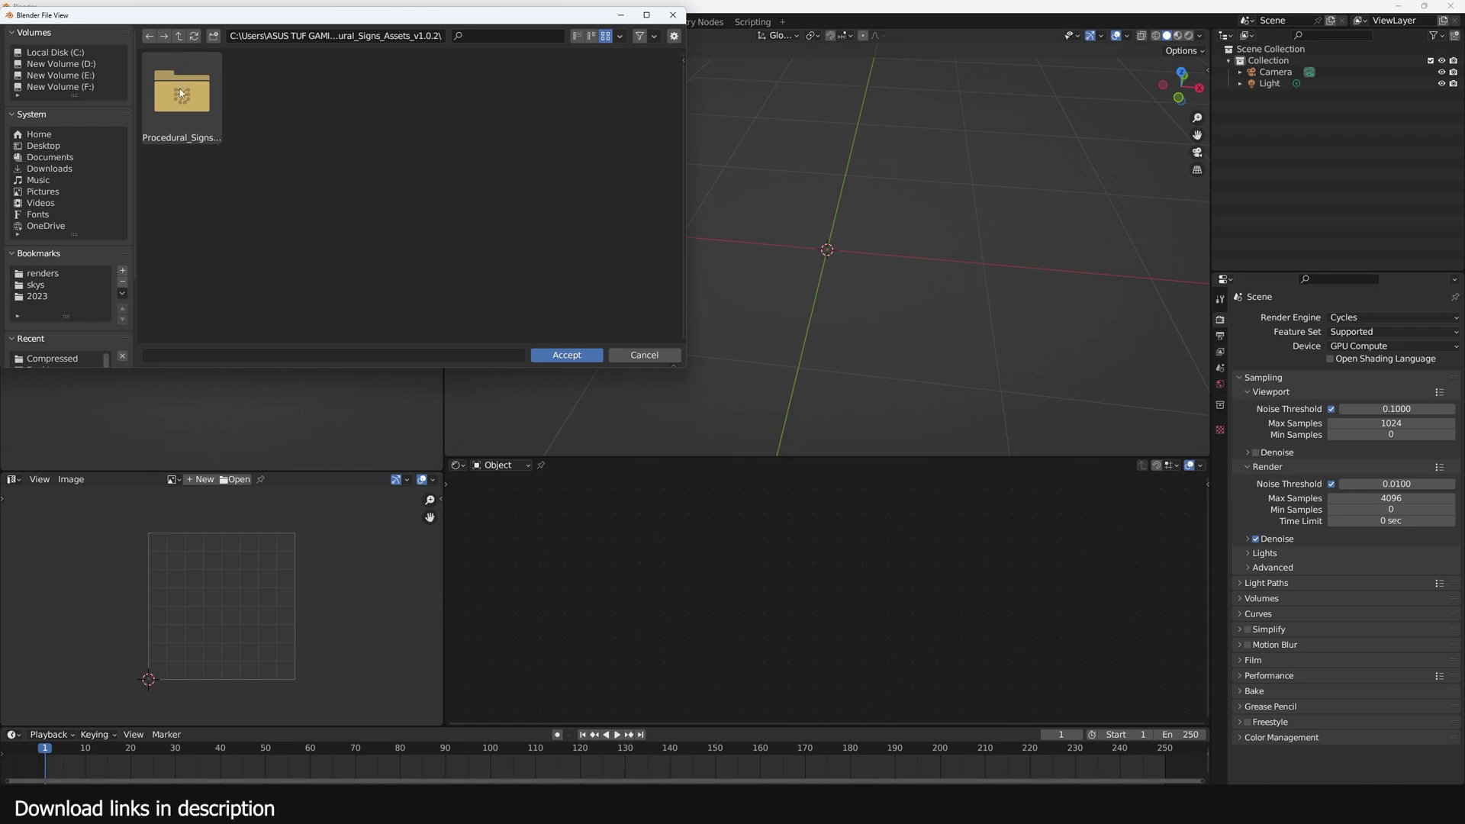
double_click(180, 92)
left_click(557, 355)
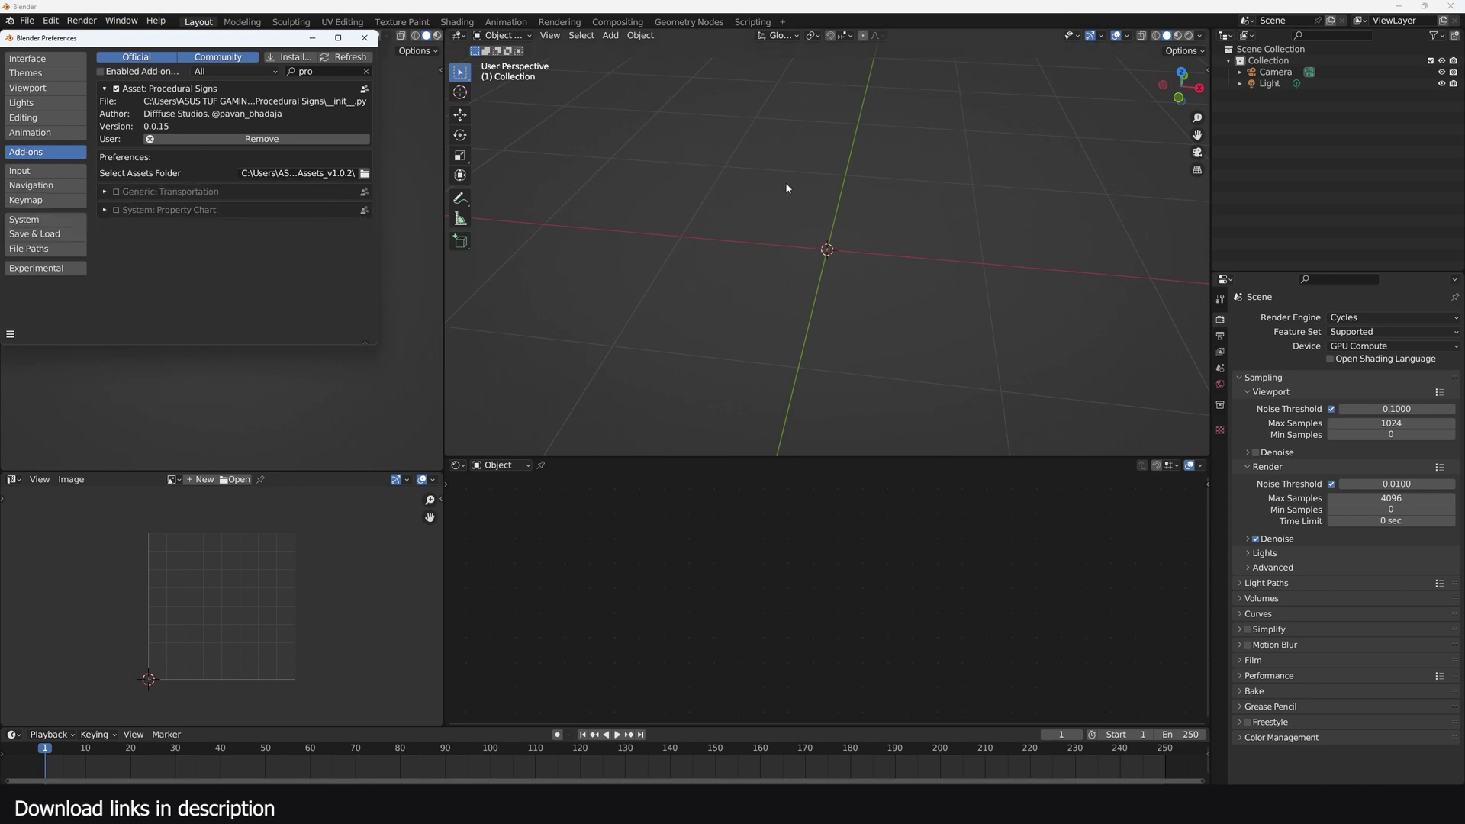
- Show the Procedural Signs panel in the 3D viewport's sidebar
key("n")
scroll(1203, 425, "down", 4)
left_click(1206, 382)
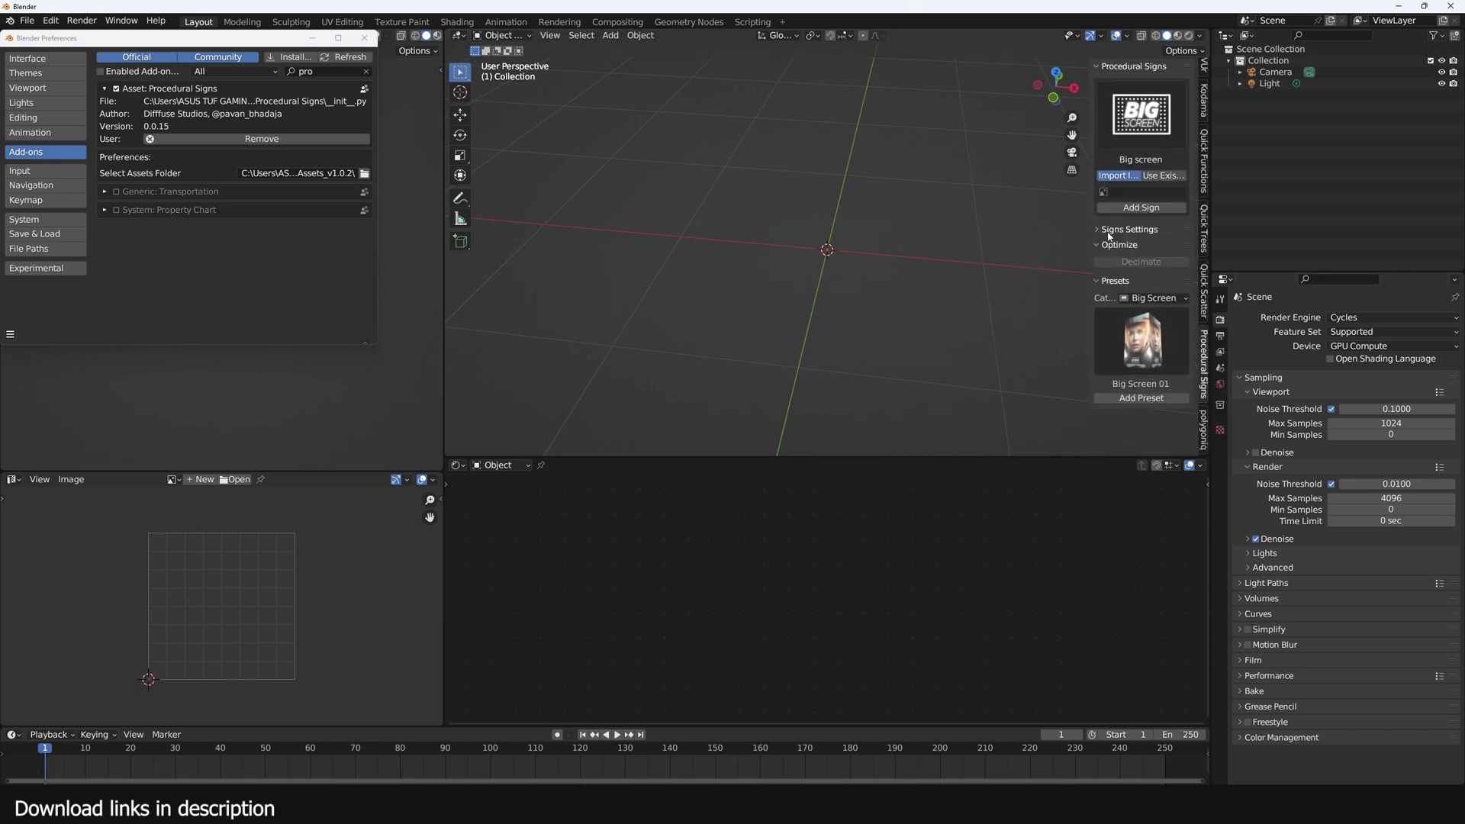
left_click(1139, 137)
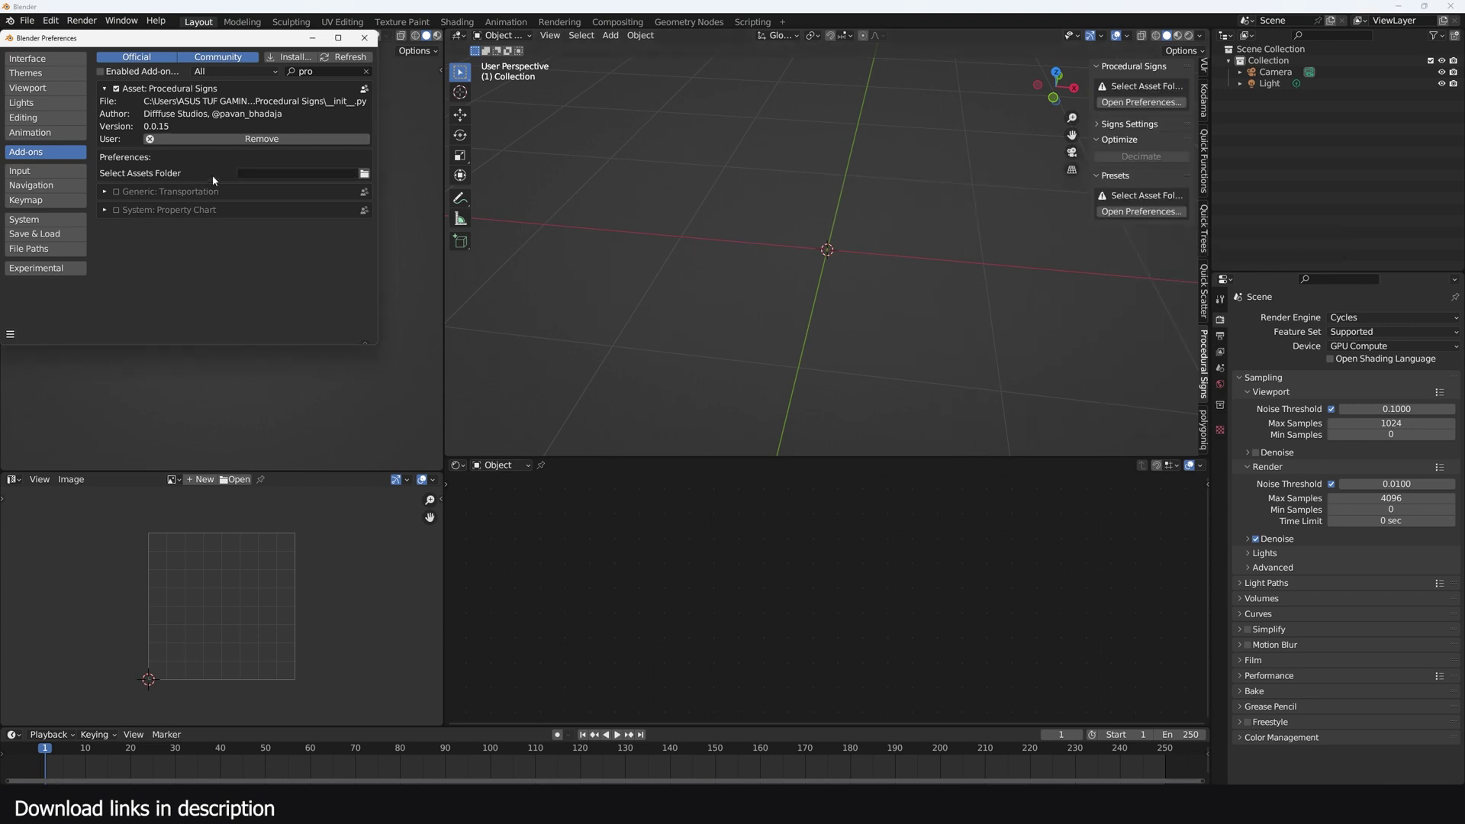
- Reopen the Procedural Signs preferences and select the Procedural_Signs_Assets_v1.0.2 folder again in place of the cleared assets path
left_click(296, 176)
left_click(1149, 104)
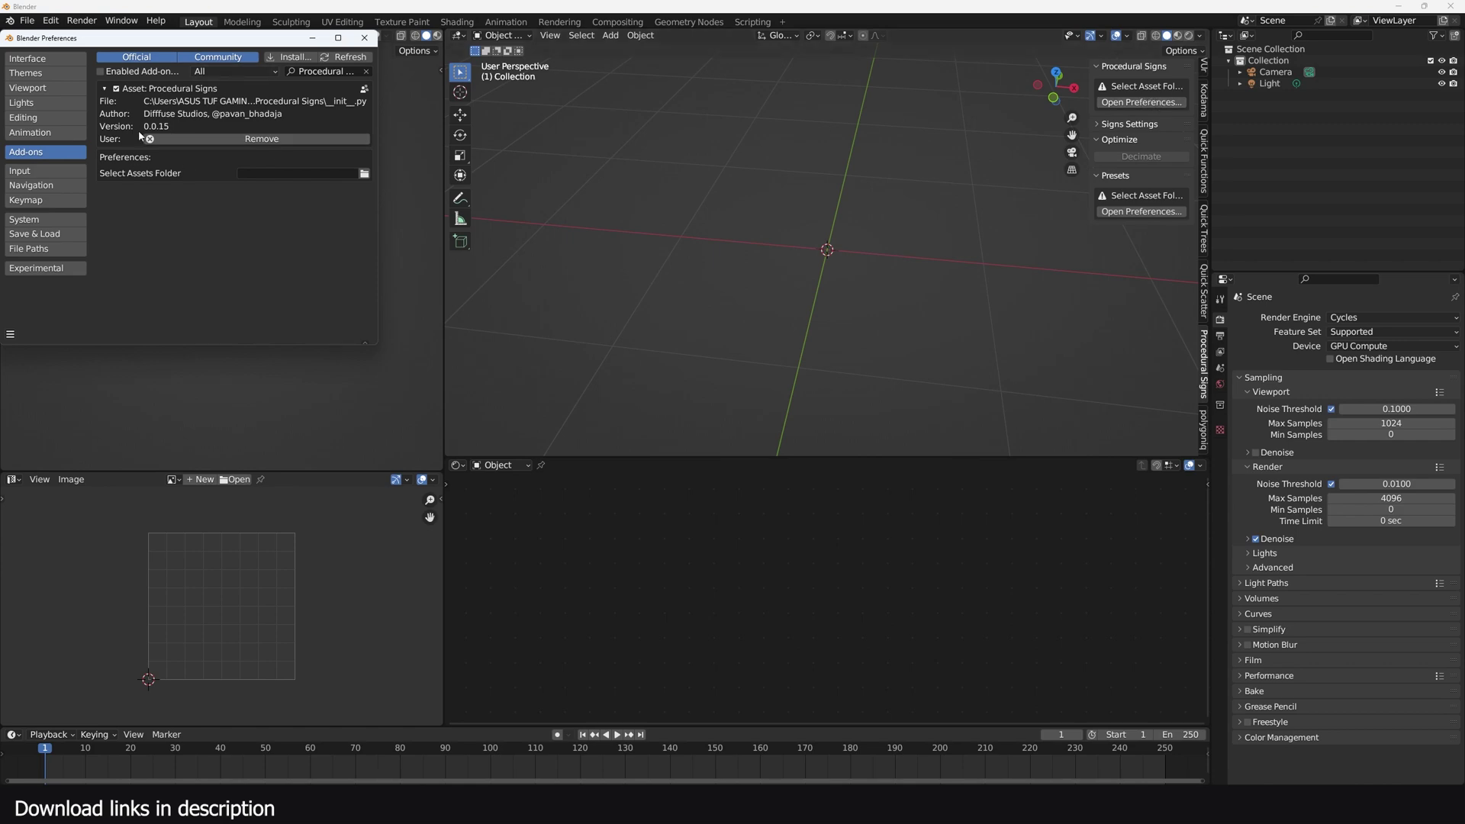
left_click(364, 174)
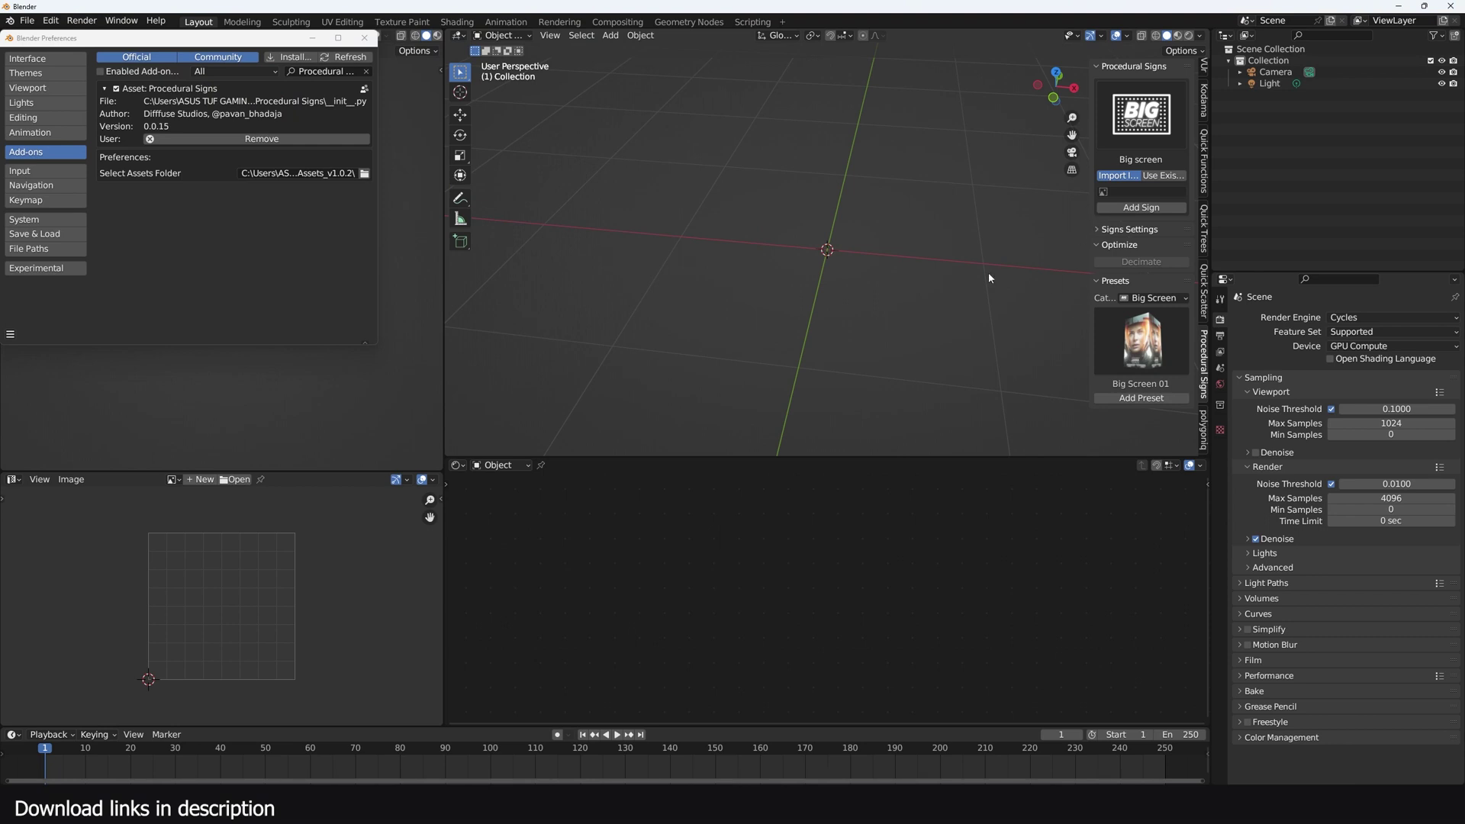
- Add a Light Sign using the image 123123.png from the Desktop folder
left_click(1136, 112)
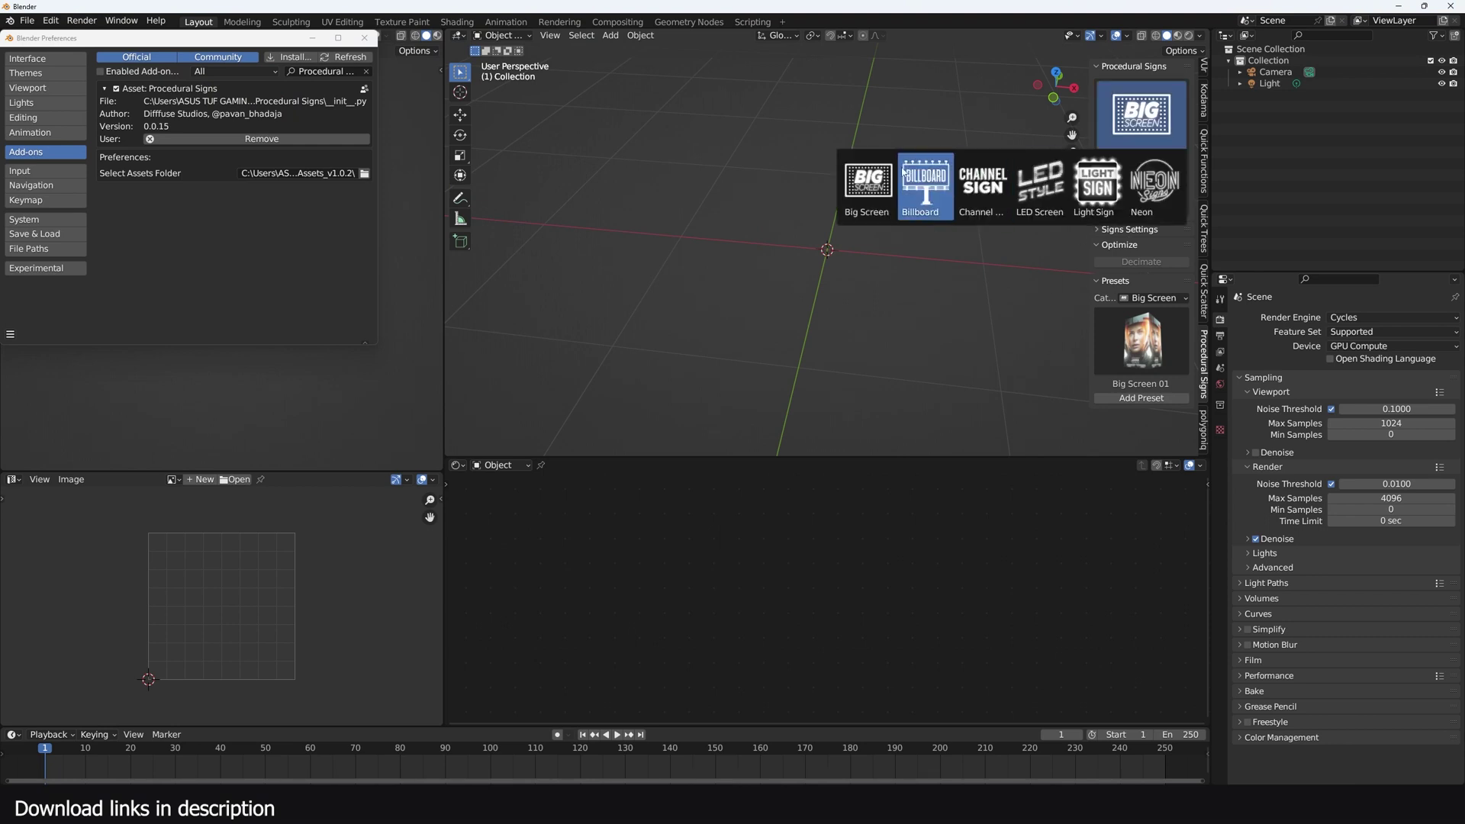
left_click(1140, 114)
left_click(975, 185)
left_click(1141, 207)
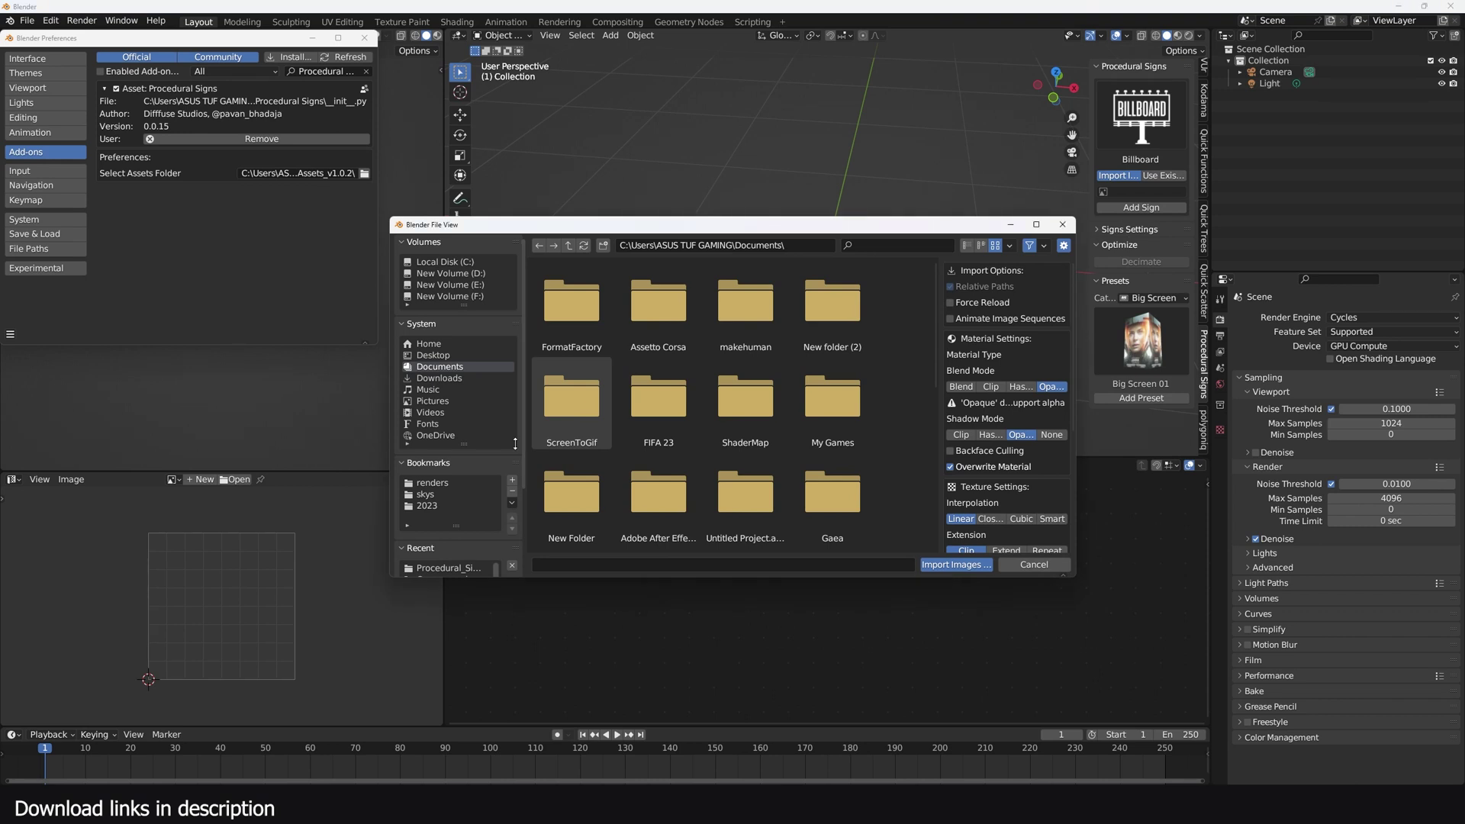
left_click(432, 355)
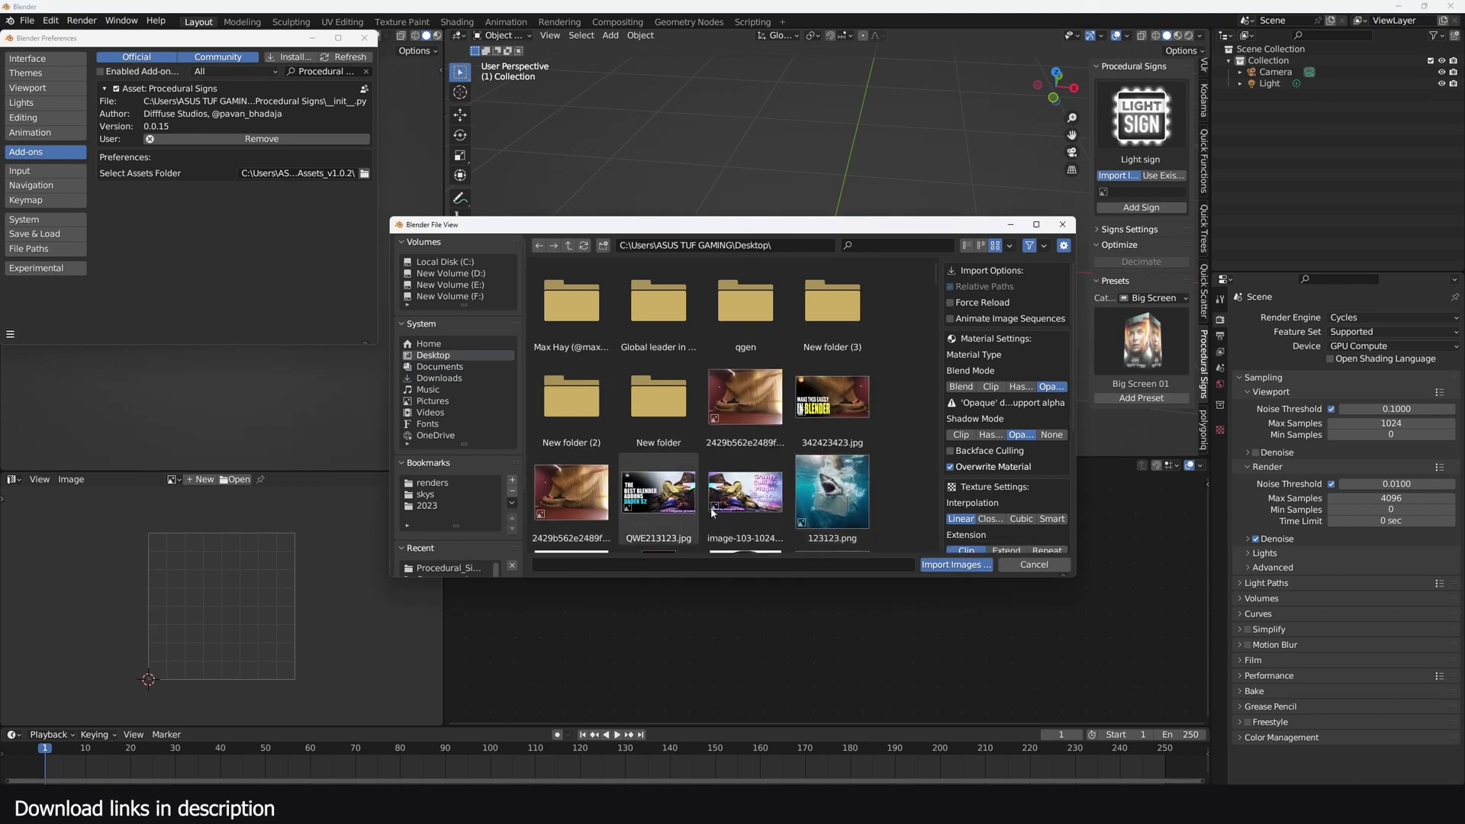
left_click(831, 492)
left_click(968, 566)
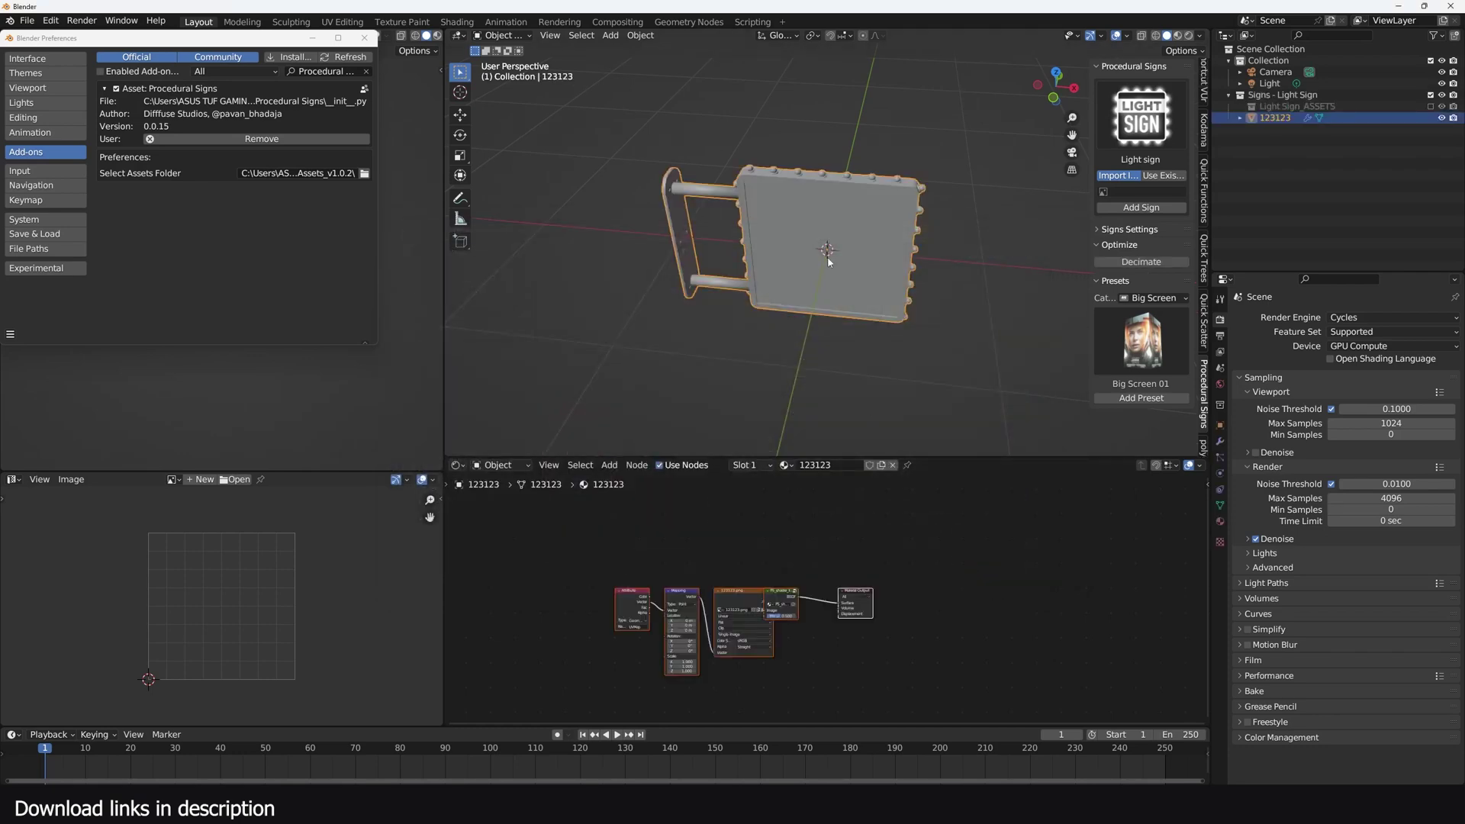
- Display the light sign with its materials in the viewport and view its image face up close
scroll(827, 235, "up", 1)
left_click(1177, 36)
middle_click_drag(821, 236, 928, 132)
scroll(924, 145, "up", 3)
middle_click_drag(877, 191, 696, 219)
- Play the animation to examine the light sign's bulbs from several angles, and stop playback
key("space")
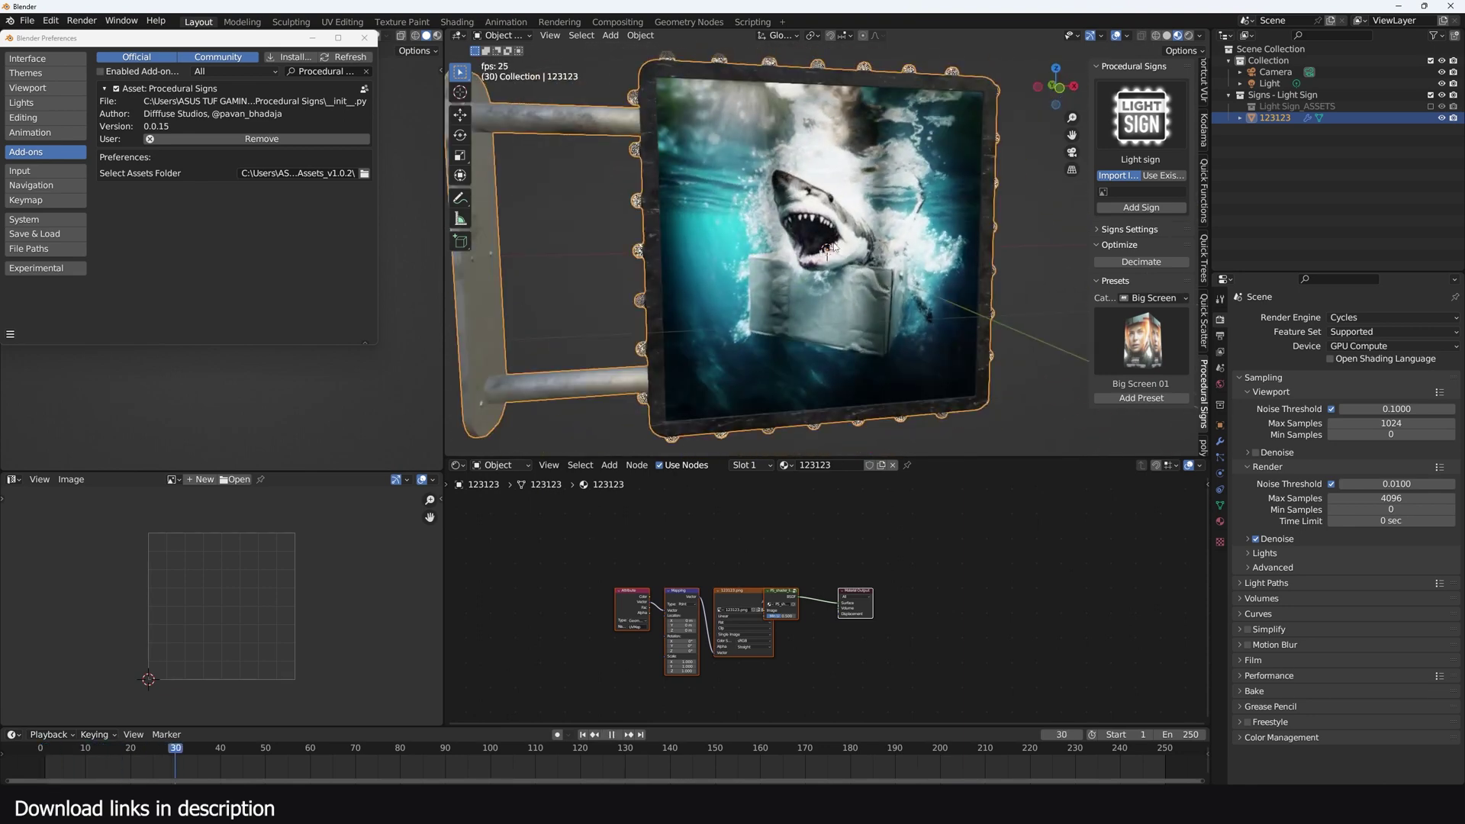
middle_click_drag(803, 248, 893, 204)
left_click(644, 214)
scroll(720, 222, "down", 3)
middle_click_drag(719, 222, 711, 253)
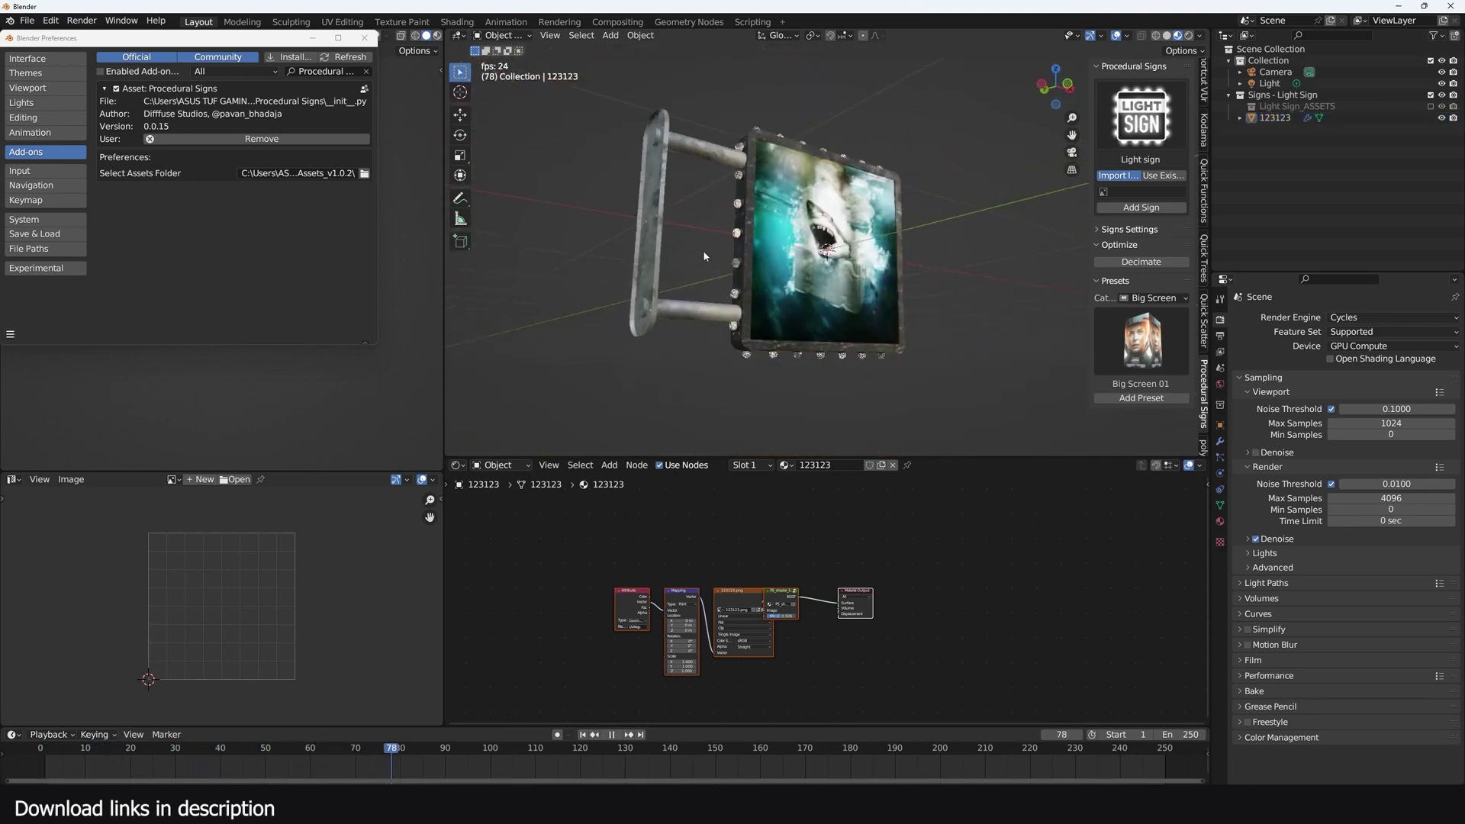
key("space")
- Delete the 123123 light sign from the scene
key("x")
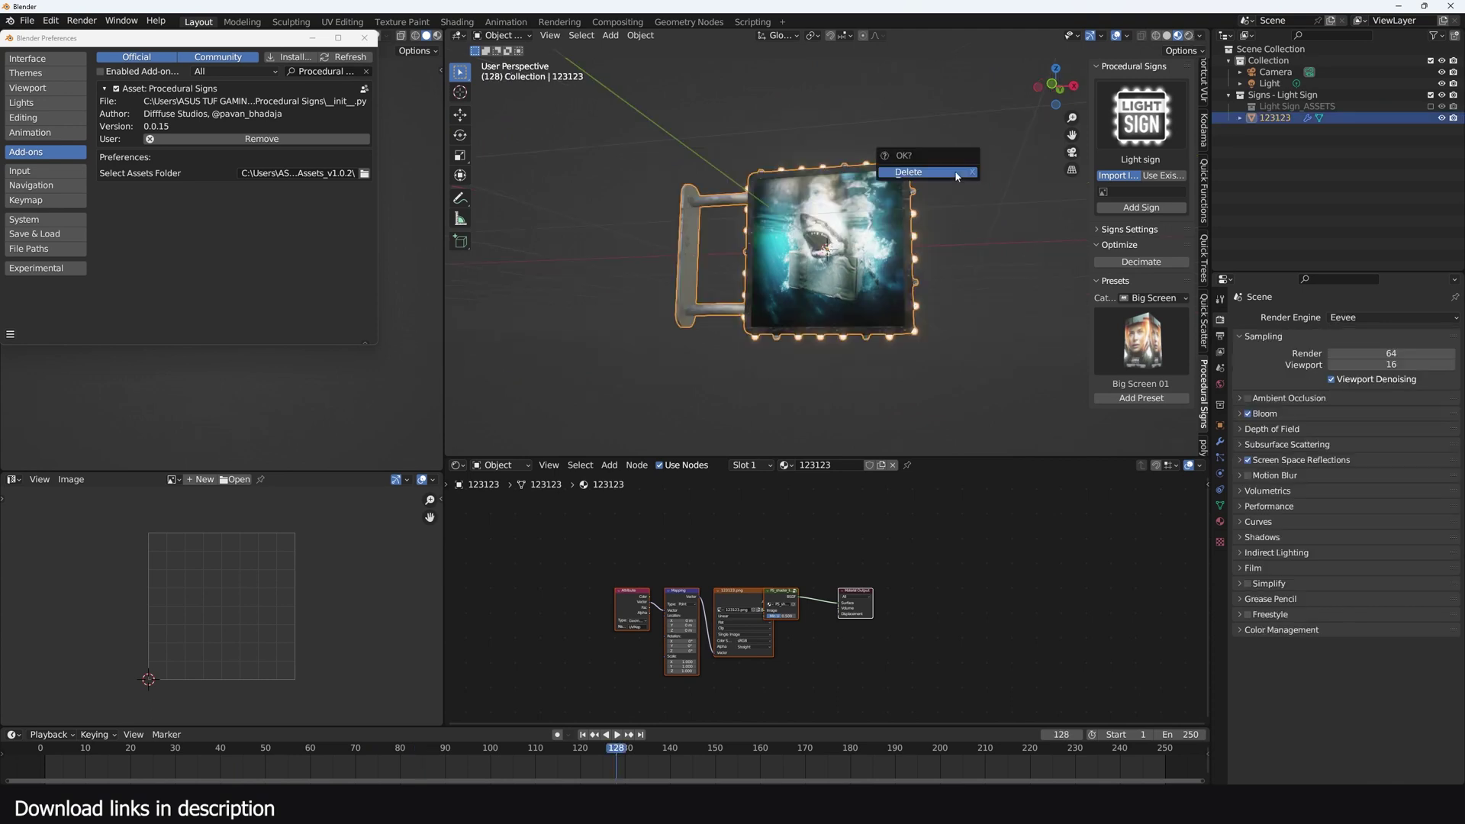
left_click(938, 160)
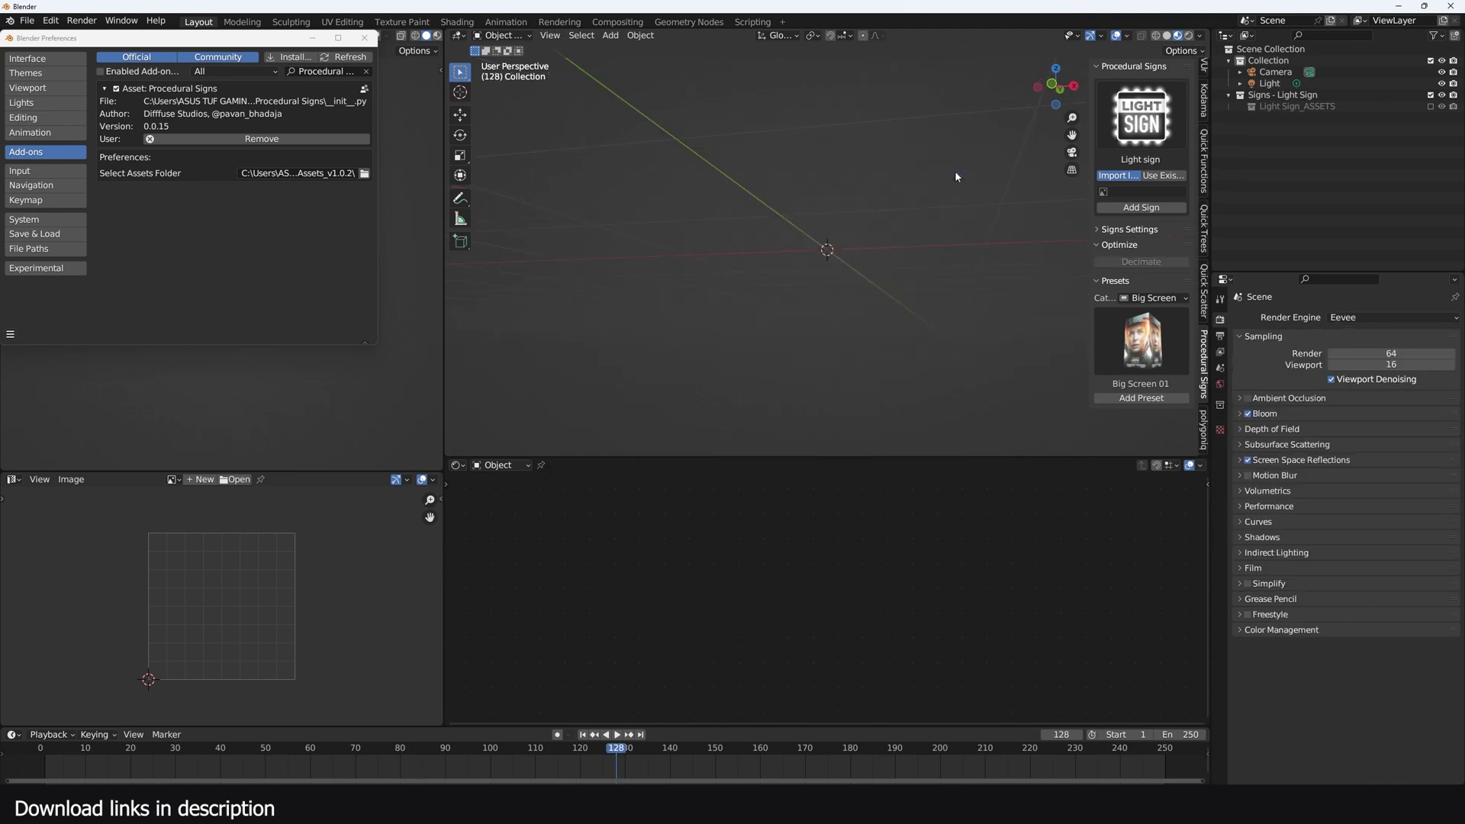
left_click(1140, 118)
- Search the asset library for "building" across all objects
middle_click_drag(793, 290, 783, 248)
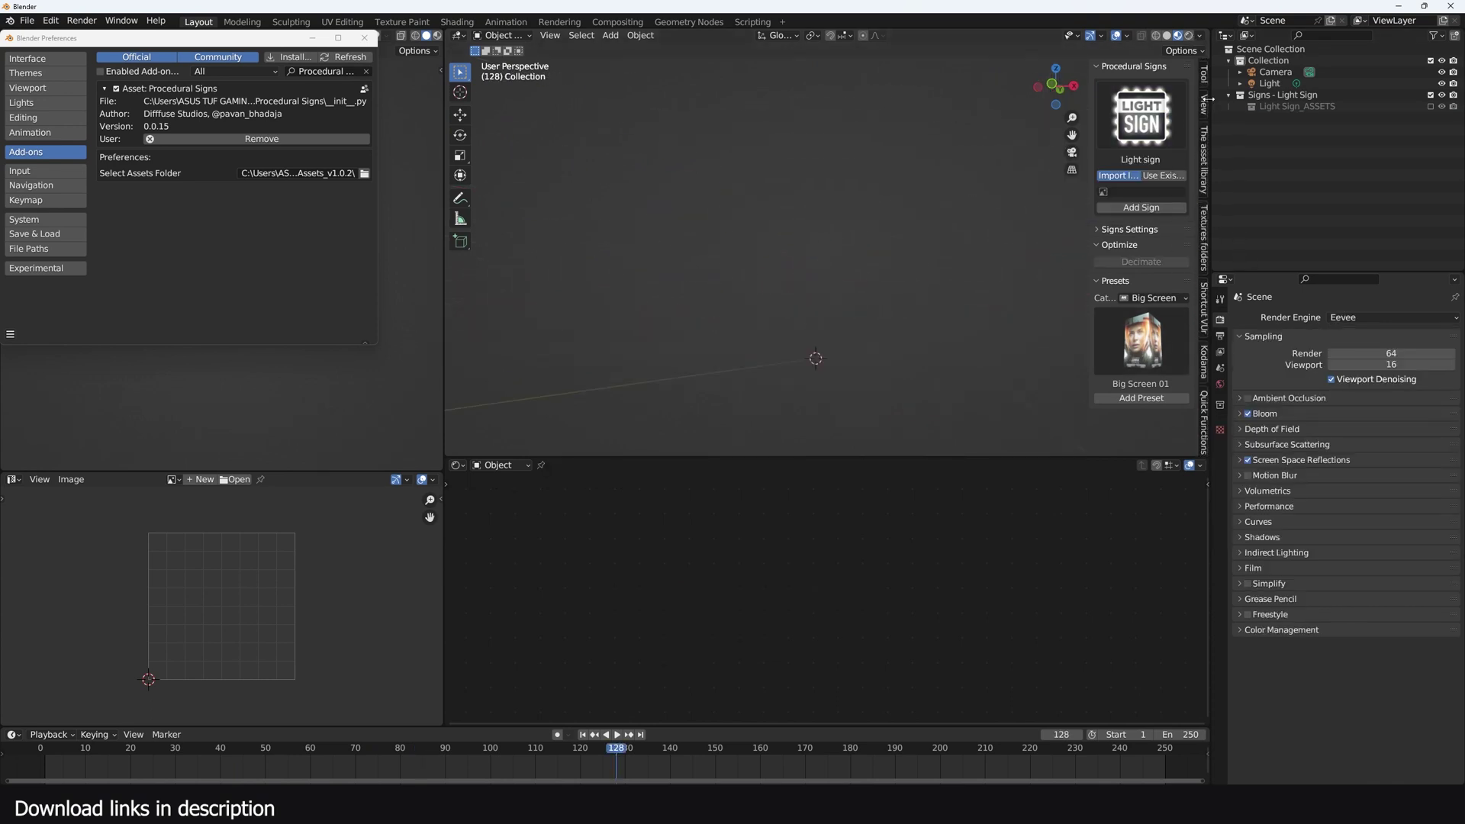
left_click(1202, 153)
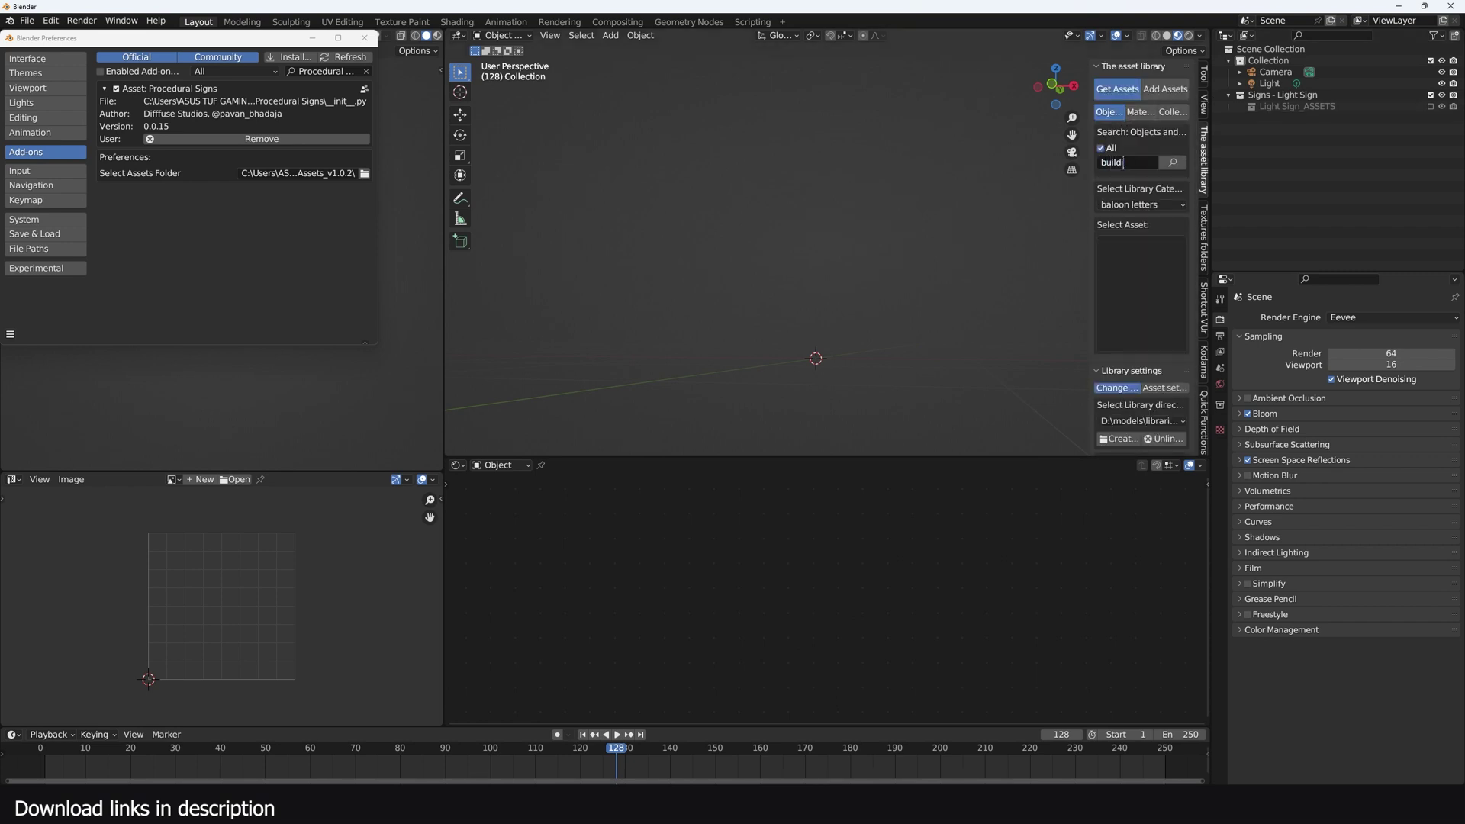
type("building")
key("Return")
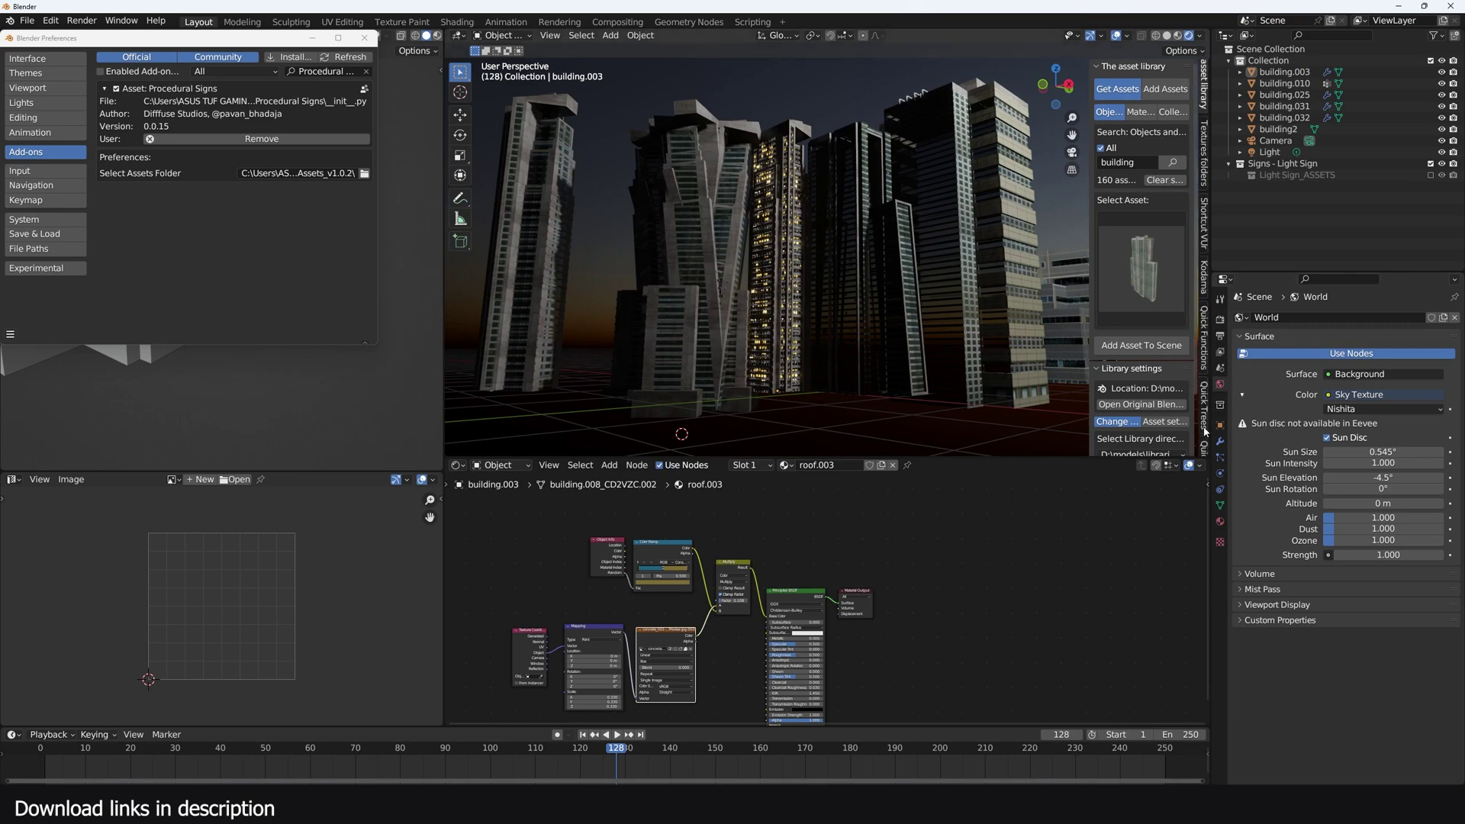
- Add the Big Screen 01 preset from the Big Screen category of the Procedural Signs presets to the building scene
middle_click_drag(1205, 433, 1205, 256)
left_click(1204, 365)
scroll(917, 245, "up", 3)
middle_click_drag(917, 244, 764, 243)
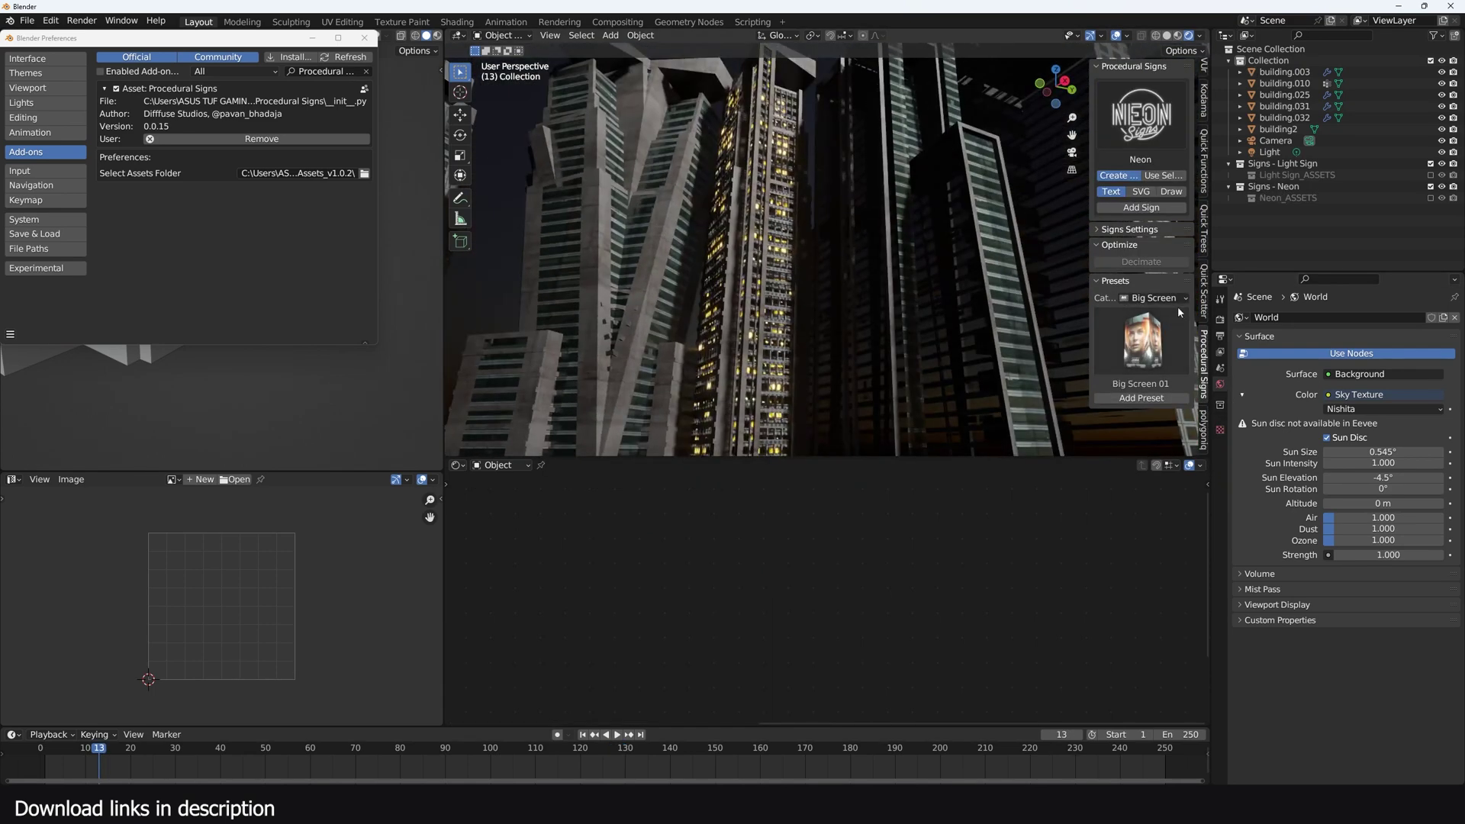
left_click(1152, 299)
left_click(1149, 300)
left_click(1142, 342)
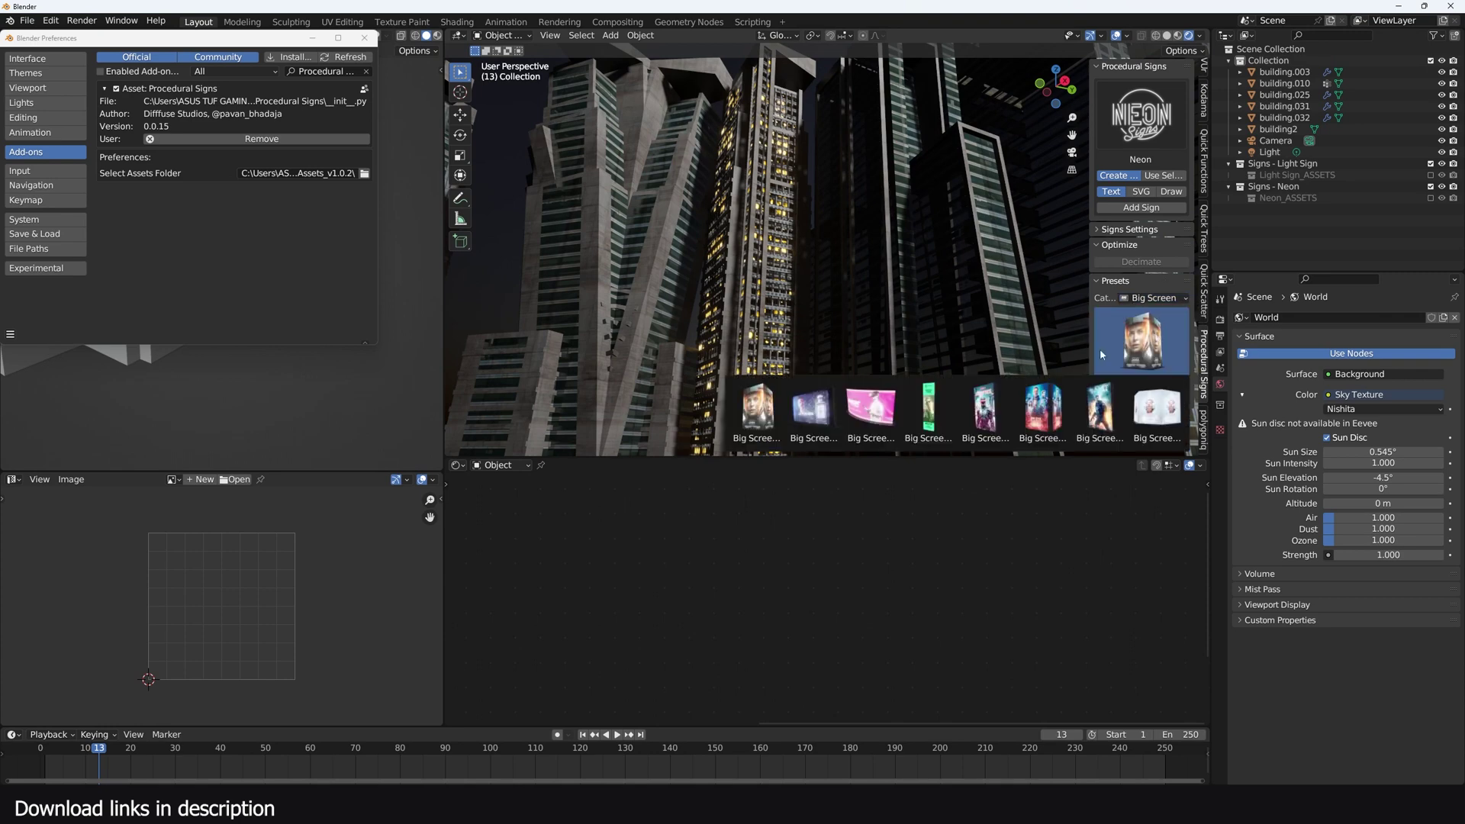
left_click(753, 409)
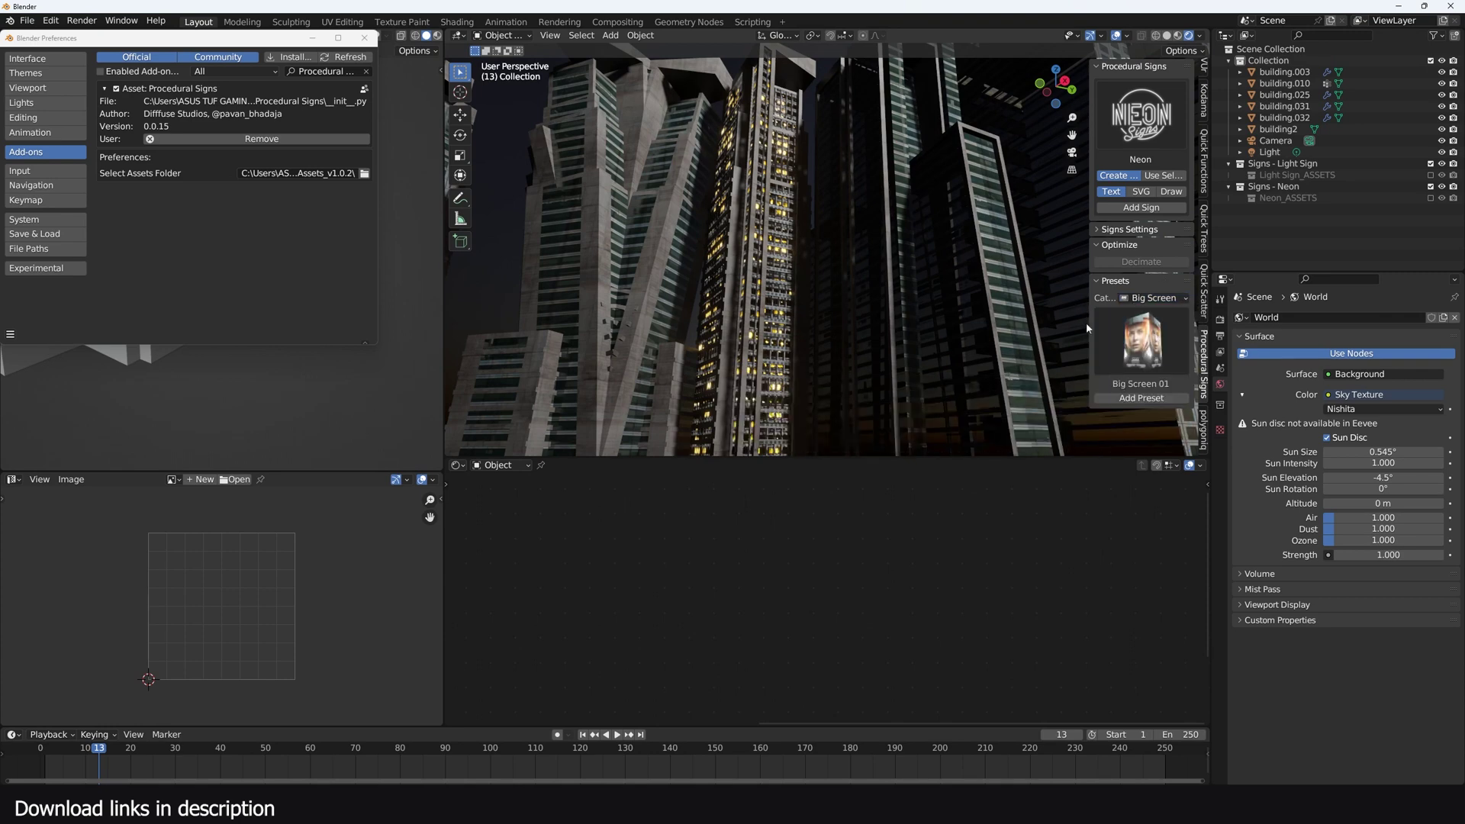
left_click(1141, 399)
scroll(802, 309, "down", 7)
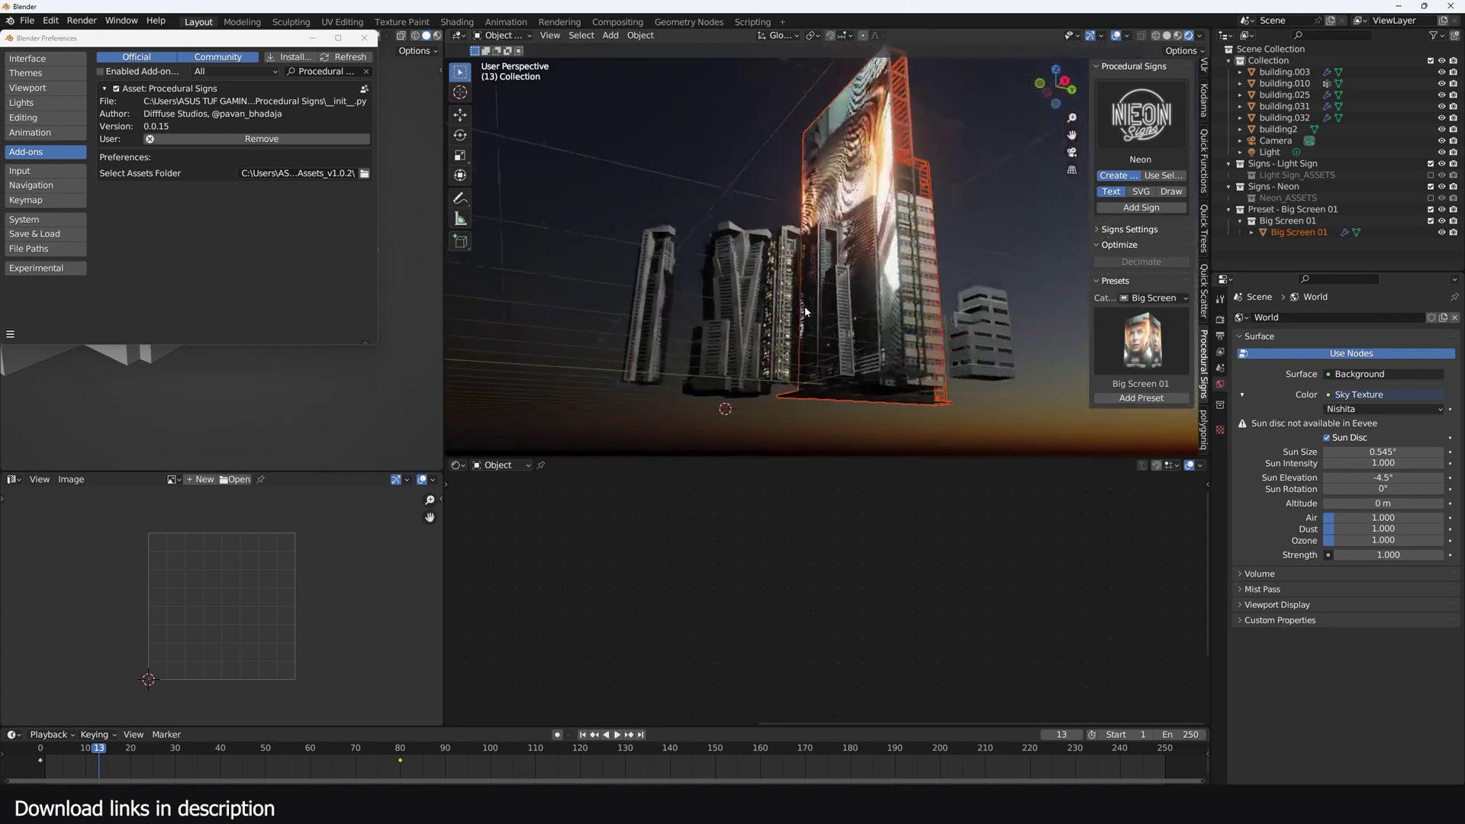
- Isolate the Big Screen 01 sign and examine its LED face up close and from several angles
middle_click_drag(802, 309, 1001, 266)
left_click(899, 164)
key("KP_Divide")
left_click(984, 262)
scroll(984, 262, "up", 3)
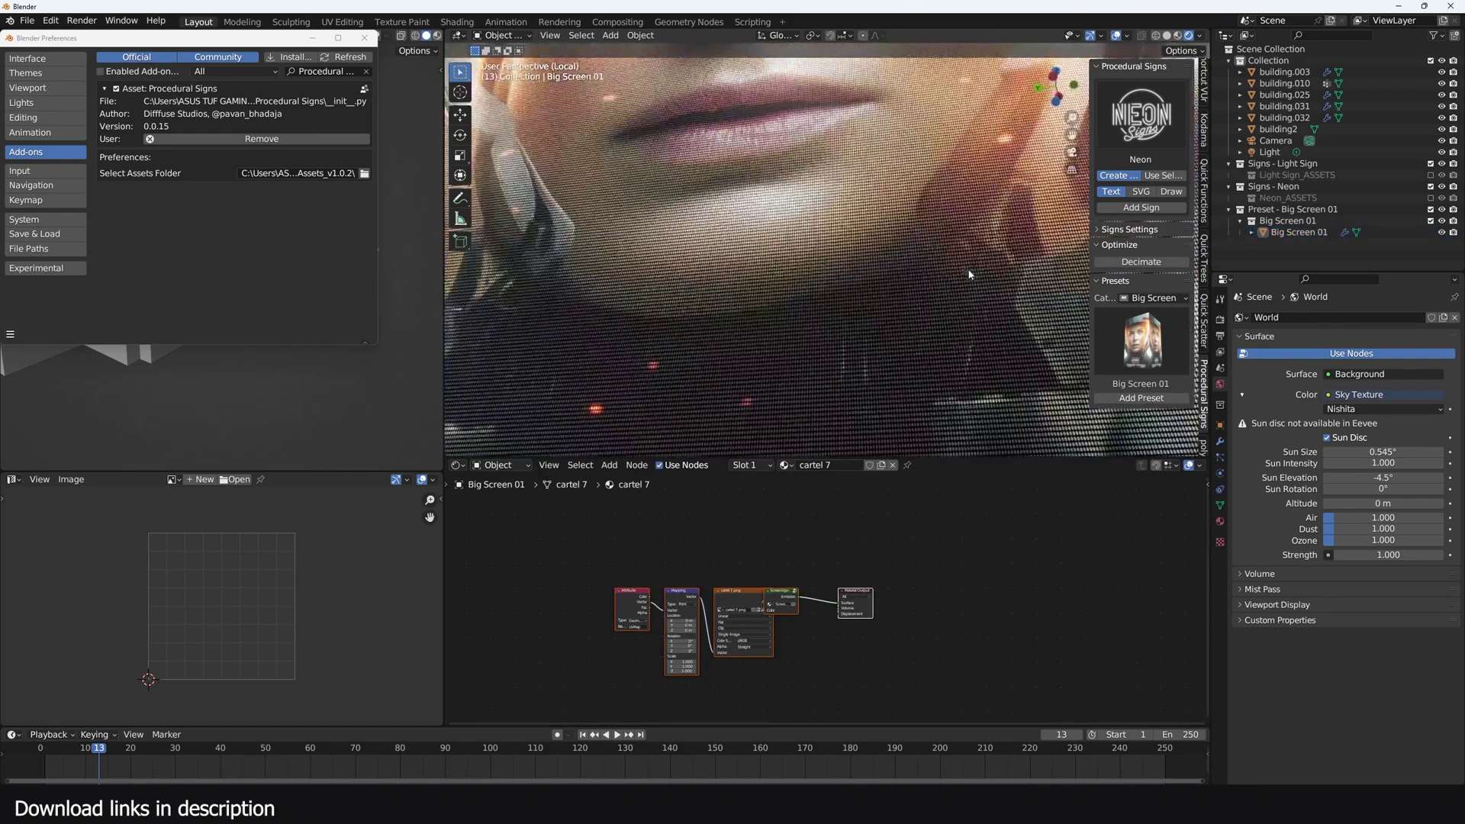
scroll(967, 243, "down", 4)
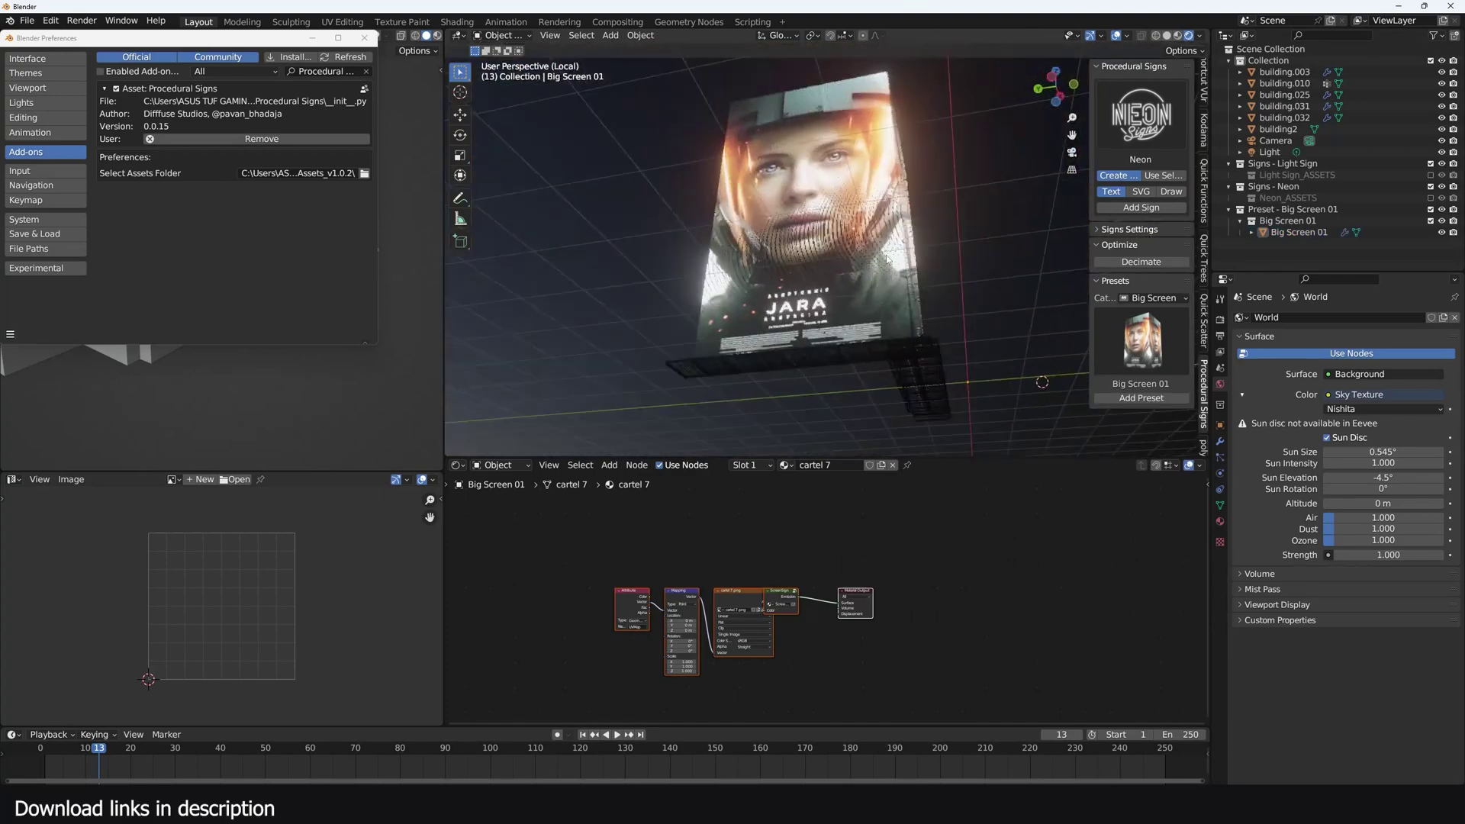
middle_click_drag(968, 242, 801, 294)
left_click(780, 302)
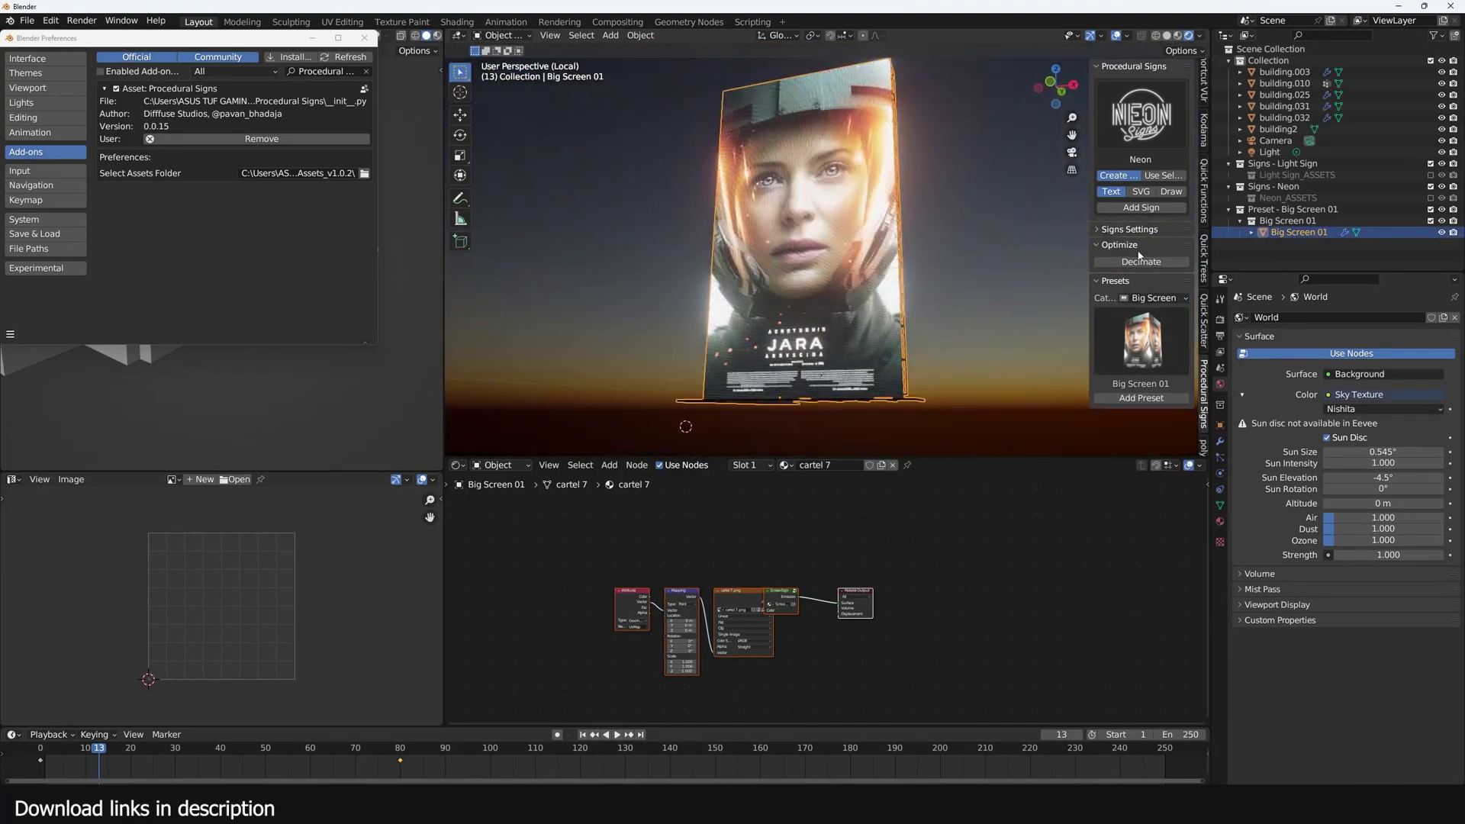
- Try adjusting the screen scale in the Big Screen 01 sign settings and return to the full building scene
left_click(1104, 231)
left_click_drag(1153, 285, 1095, 285)
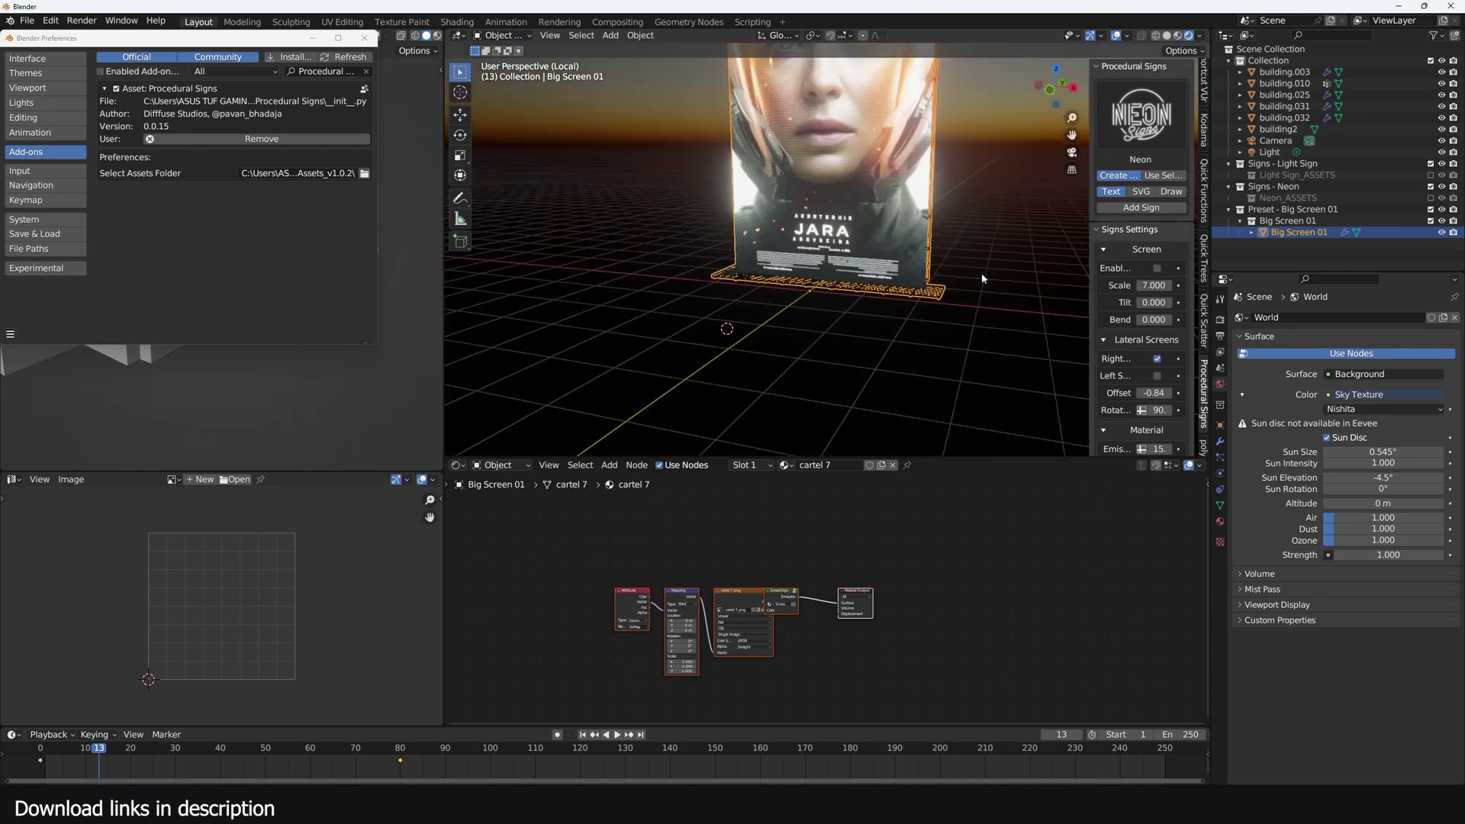
key("KP_Divide")
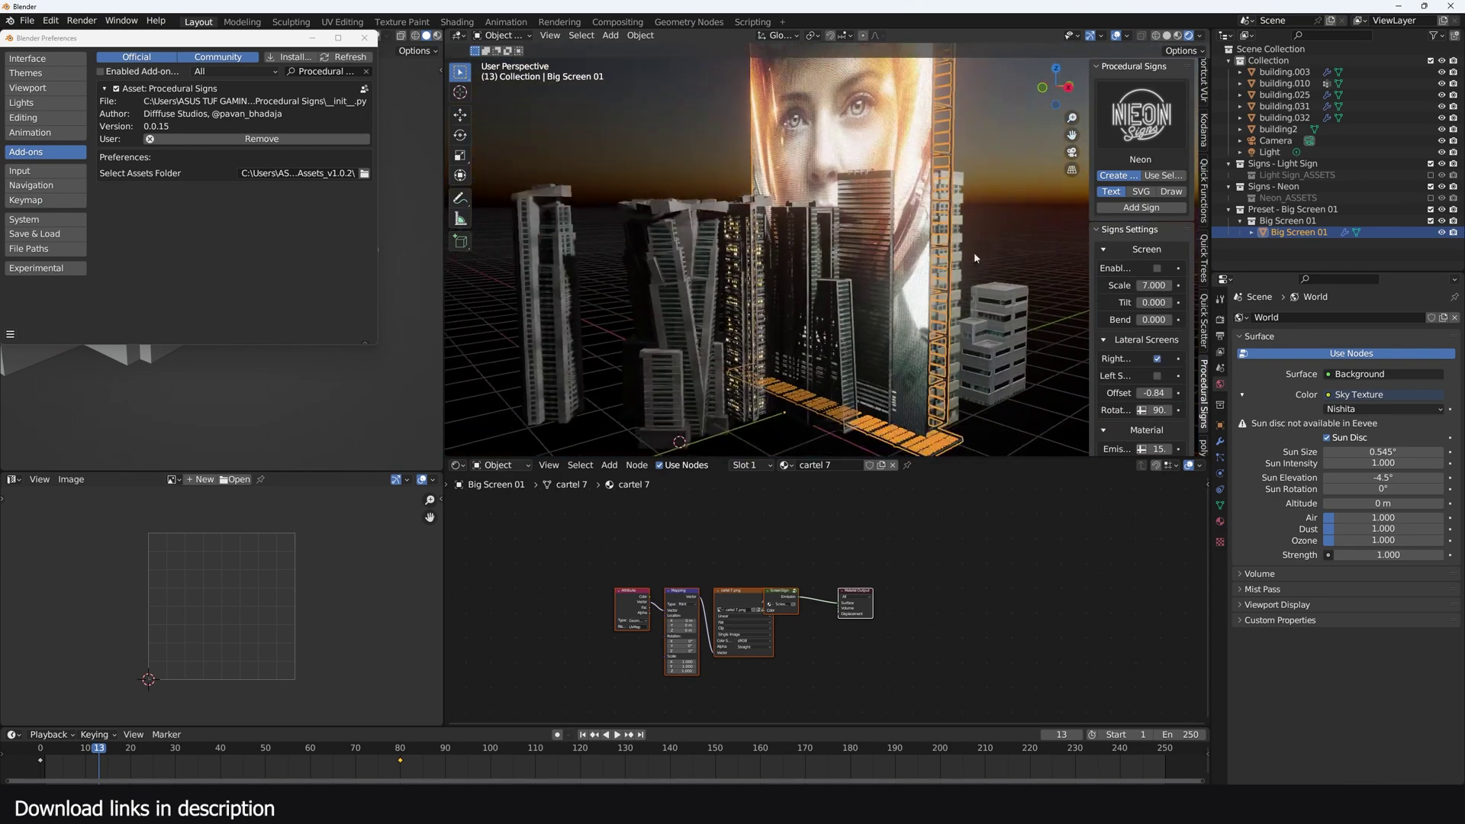
- Scale the Big Screen 01 sign down to fit the tower's upper facade and undo the last trial change
key("s")
left_click(886, 287)
scroll(885, 286, "up", 3)
middle_click_drag(886, 286, 810, 231)
key("ctrl+z")
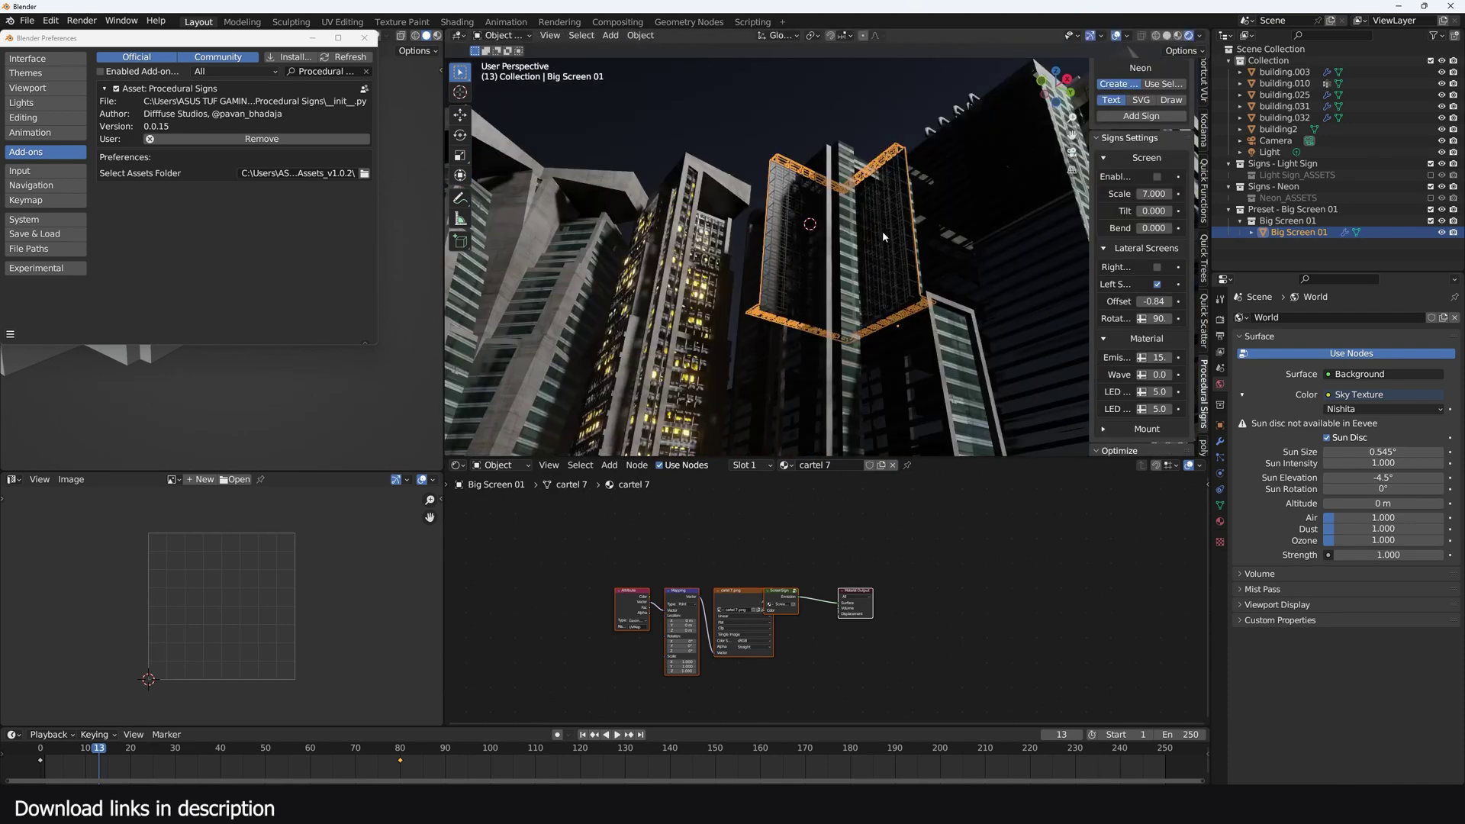
- Enable only the left lateral screen on Big Screen 01 and rotate the sign 180° about the global Z axis
left_click(1156, 268)
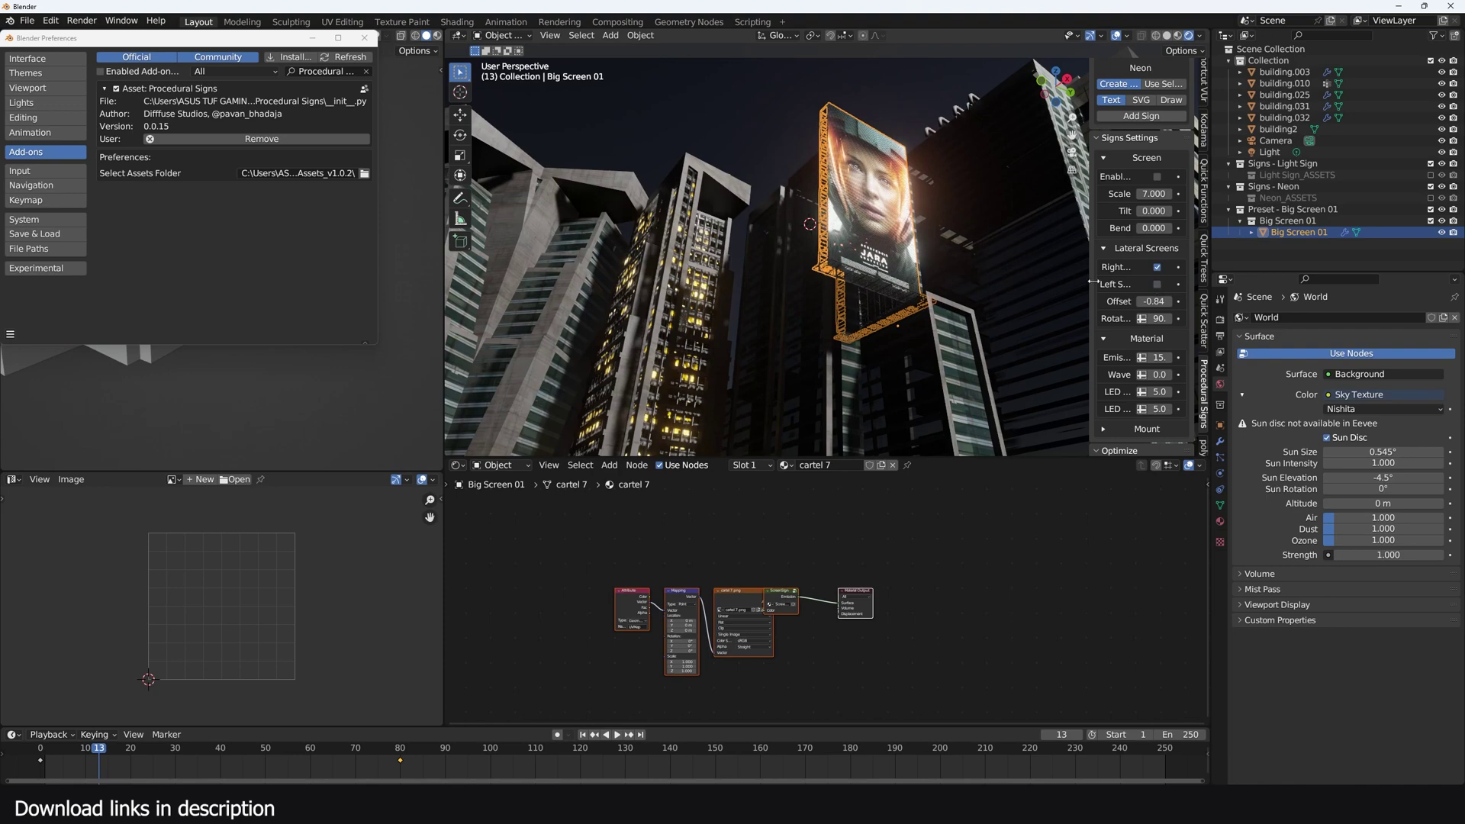
left_click(1157, 284)
left_click(1157, 268)
type("rz")
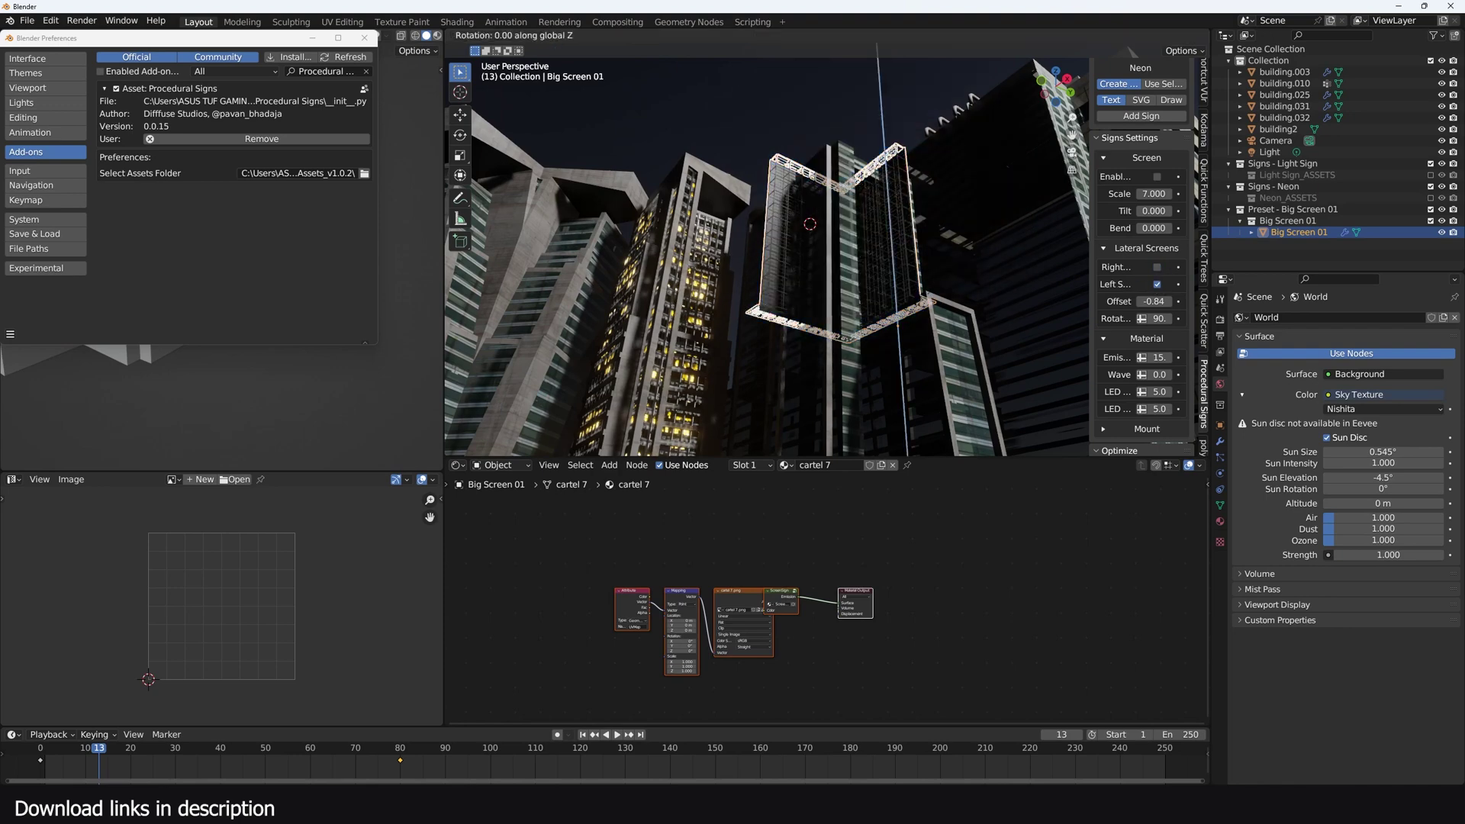
type("180")
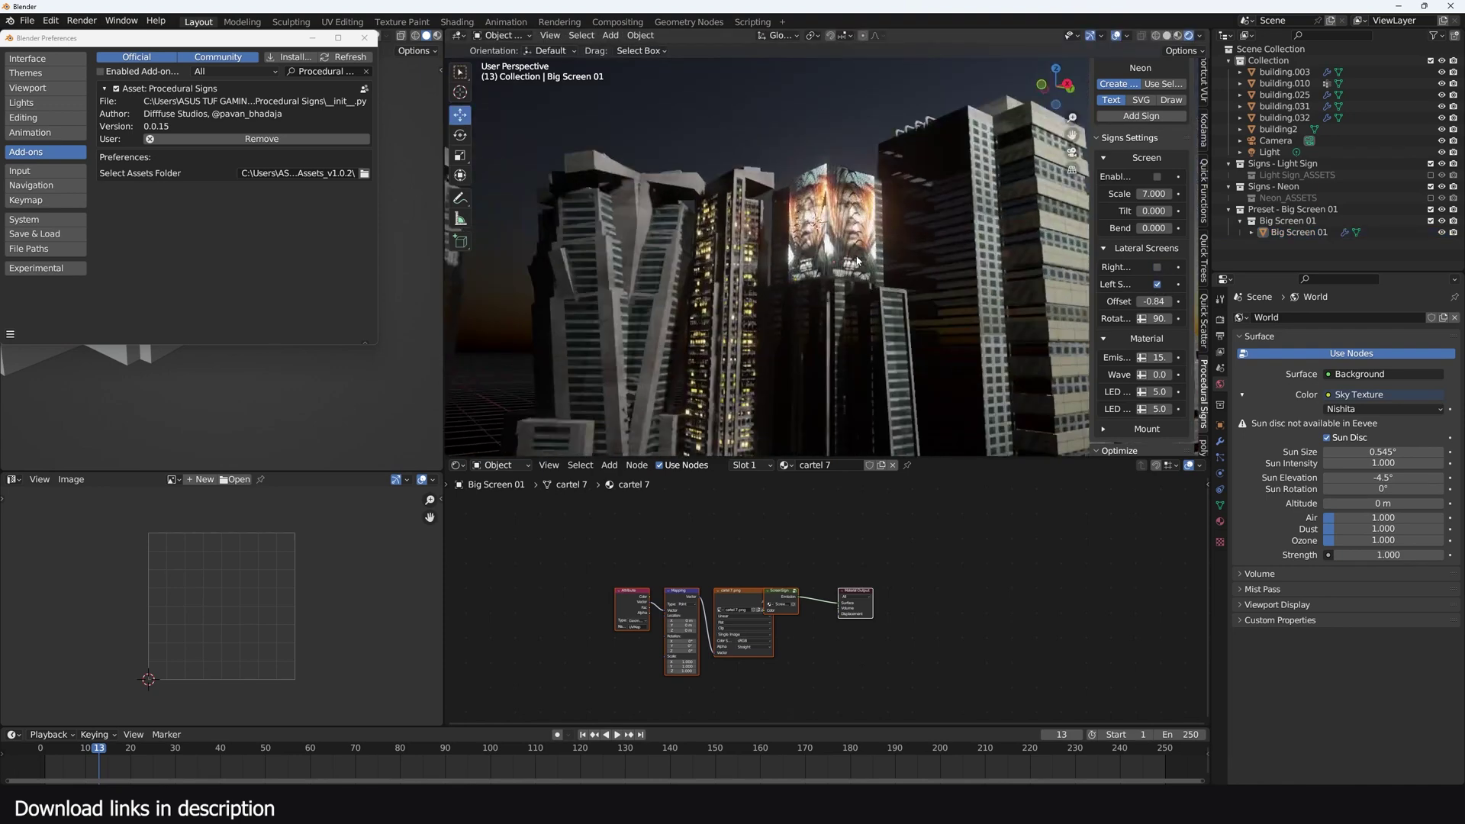
- Check the animated wave on Big Screen 01 up close, stop playback, and set the first LED adjustment to 4.26
middle_click_drag(794, 260, 865, 246)
scroll(865, 247, "up", 3)
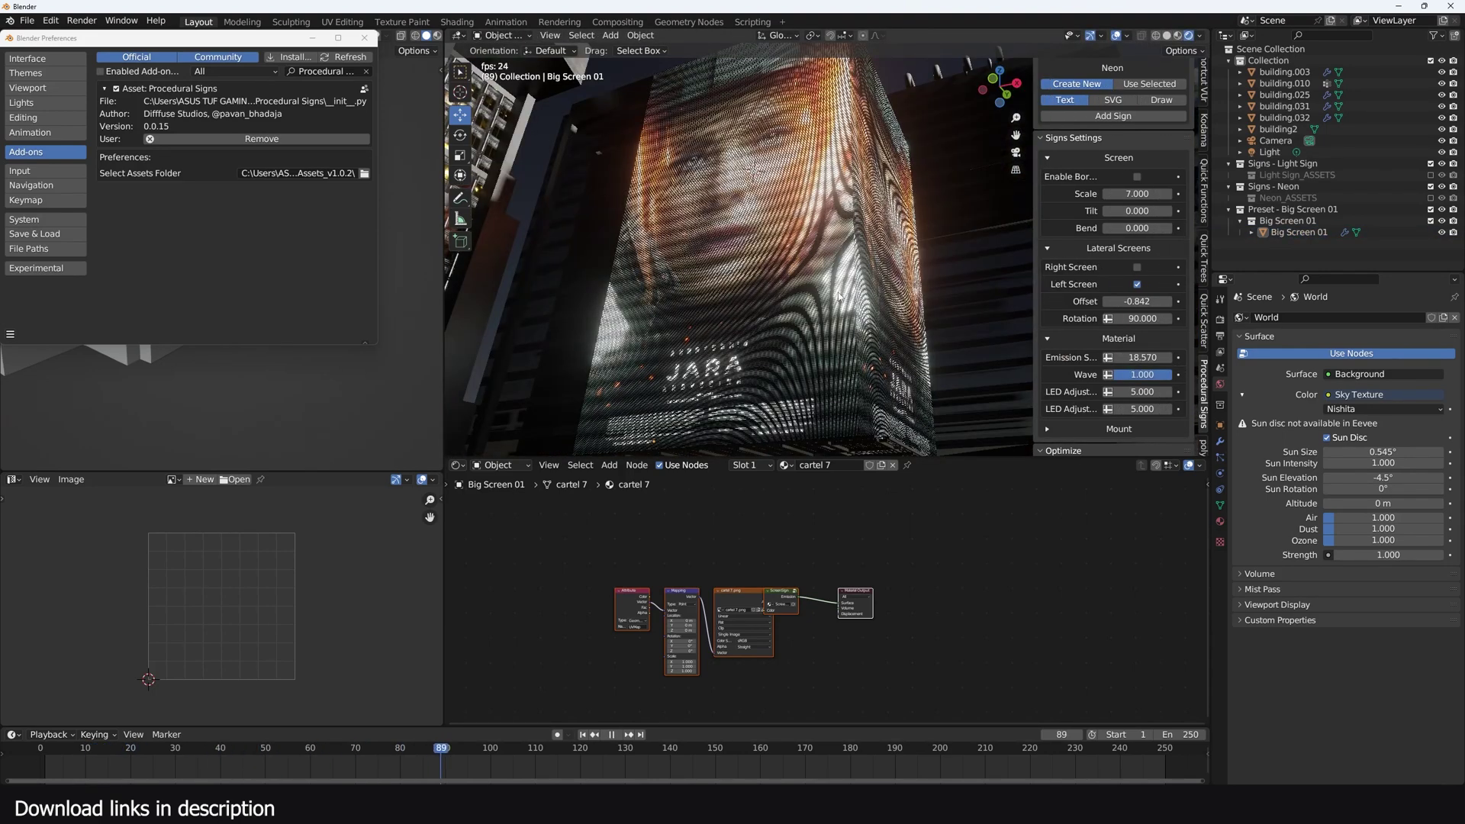
key("space")
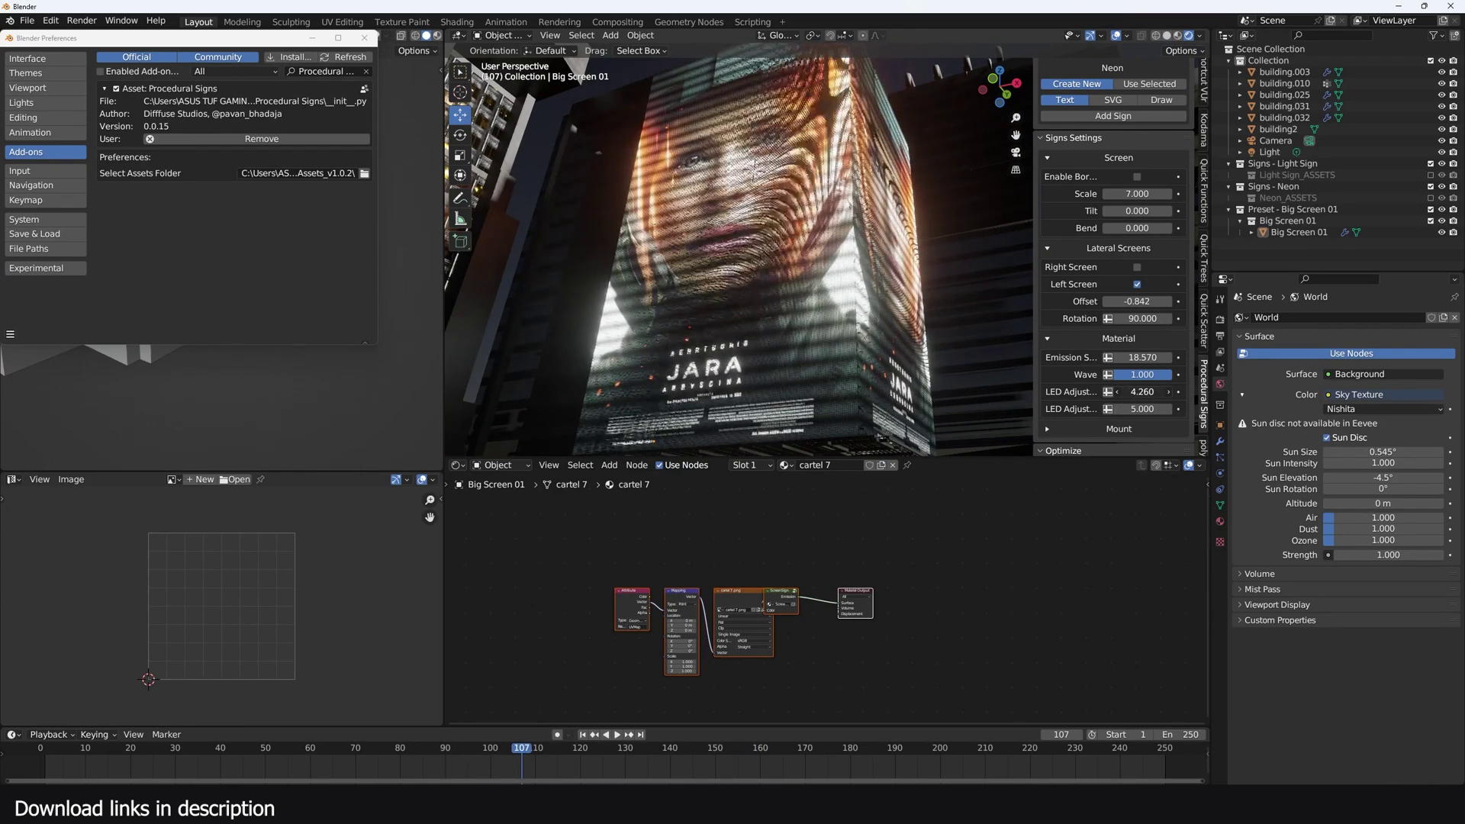
left_click(1119, 385)
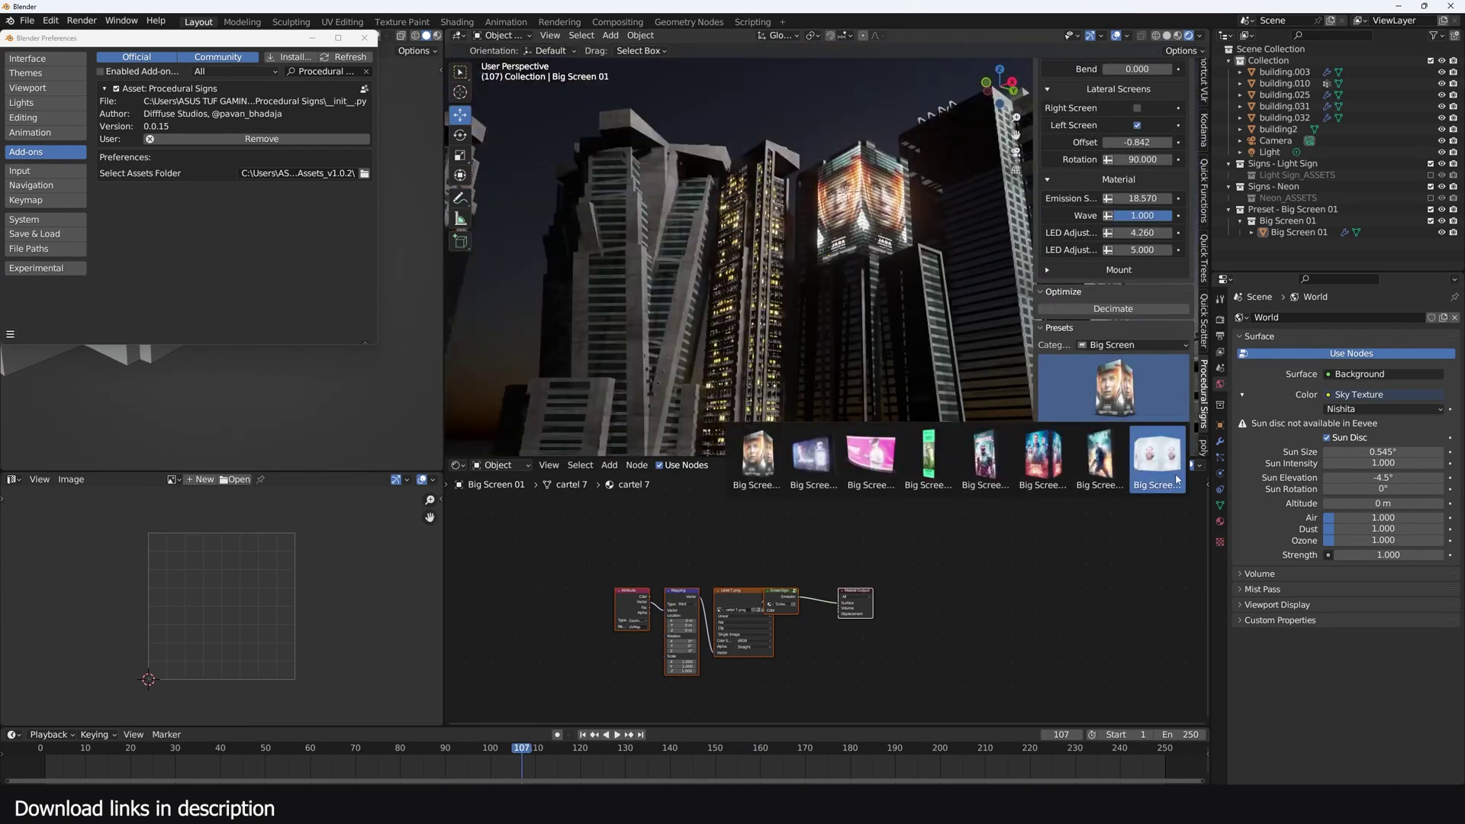
- Add the Big Screen 03 preset to the scene
left_click(1175, 479)
left_click(1076, 416)
left_click(876, 463)
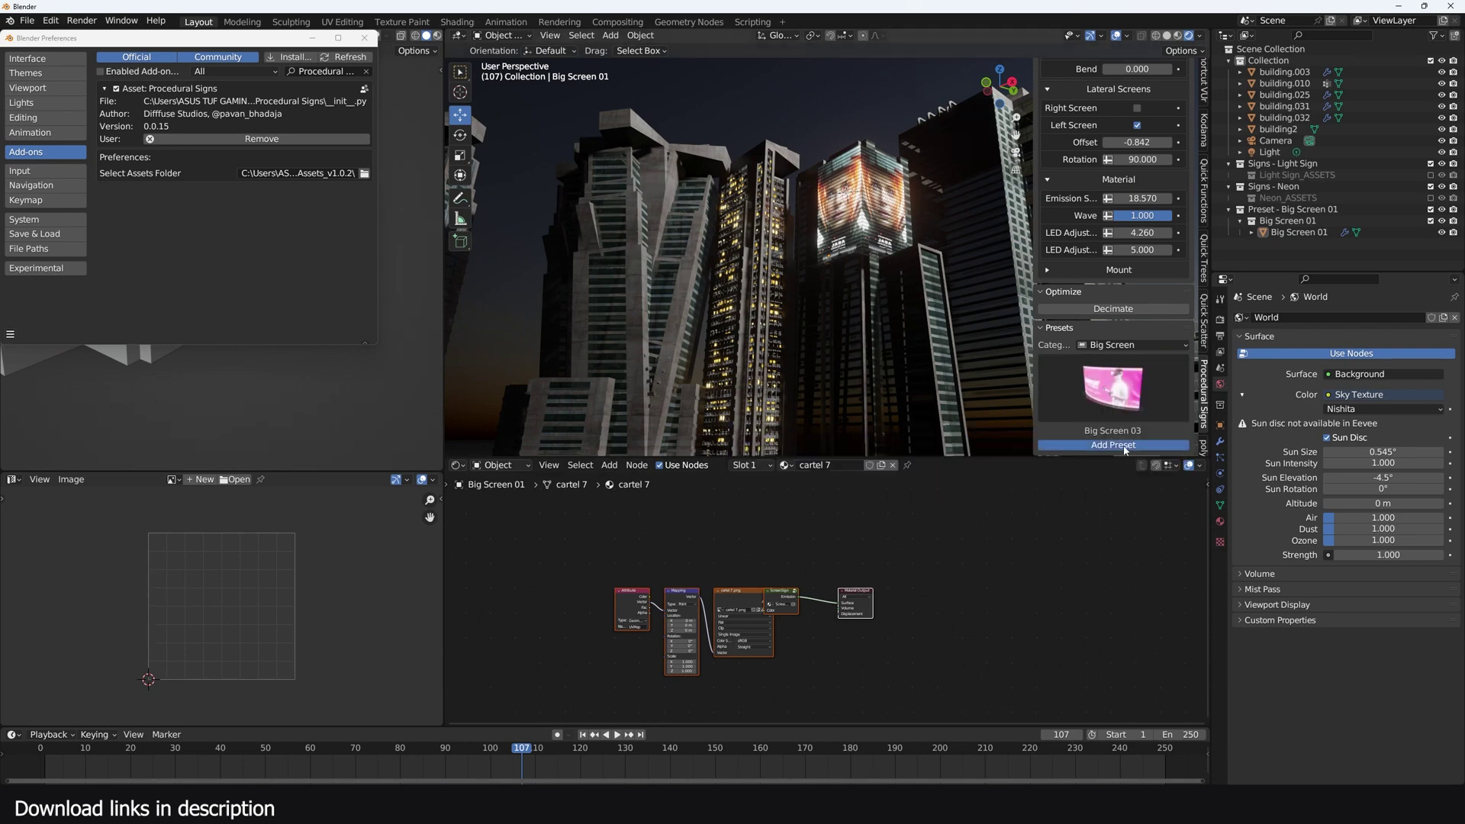
left_click(1097, 444)
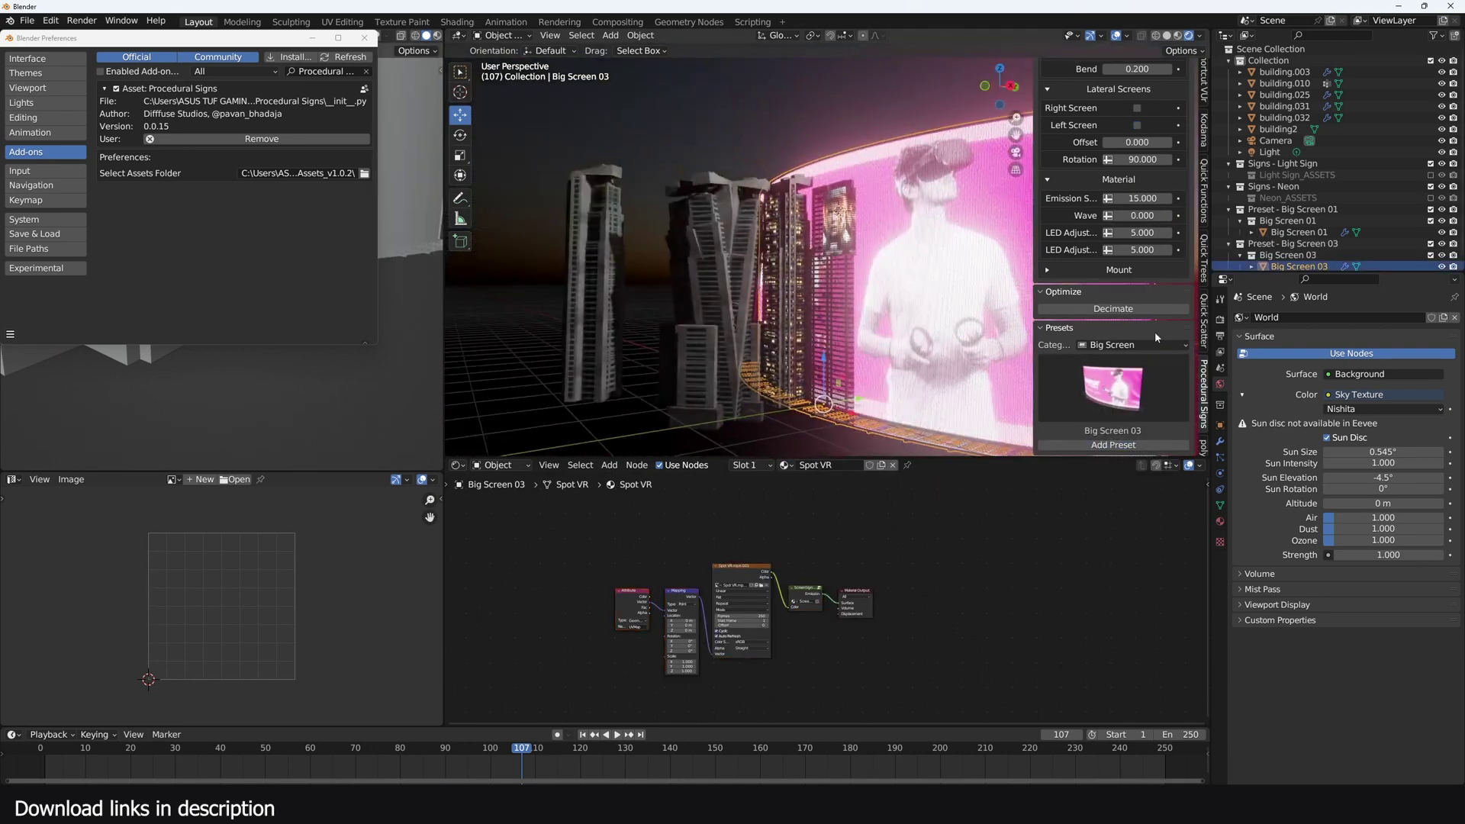
- Reduce the screen scale of the curved pink Big Screen 03 in its sign settings
scroll(1154, 328, "up", 6)
scroll(758, 317, "down", 4)
scroll(870, 248, "up", 4)
left_click(852, 234)
left_click(852, 225)
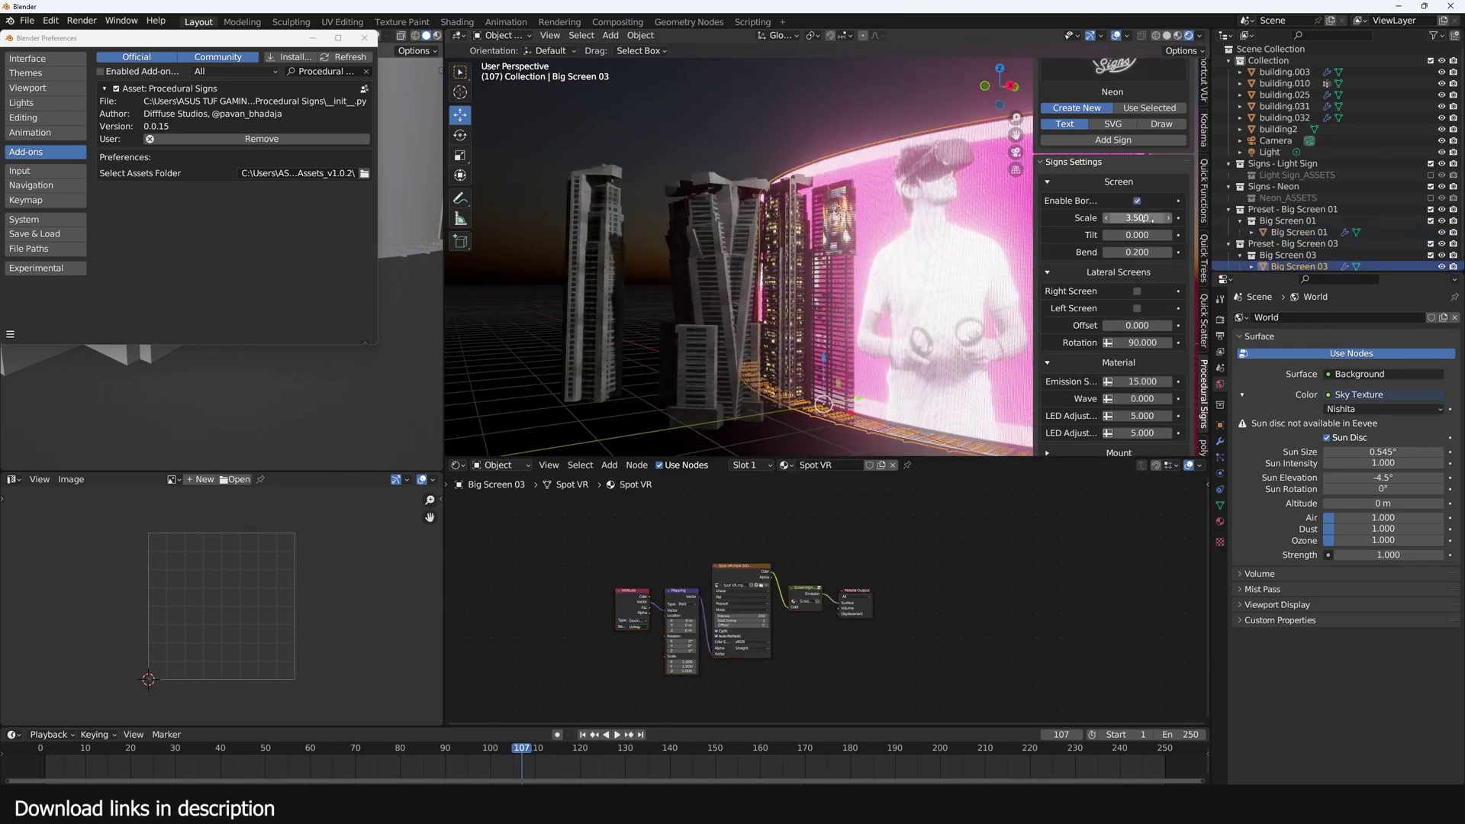
left_click_drag(1153, 219, 1106, 219)
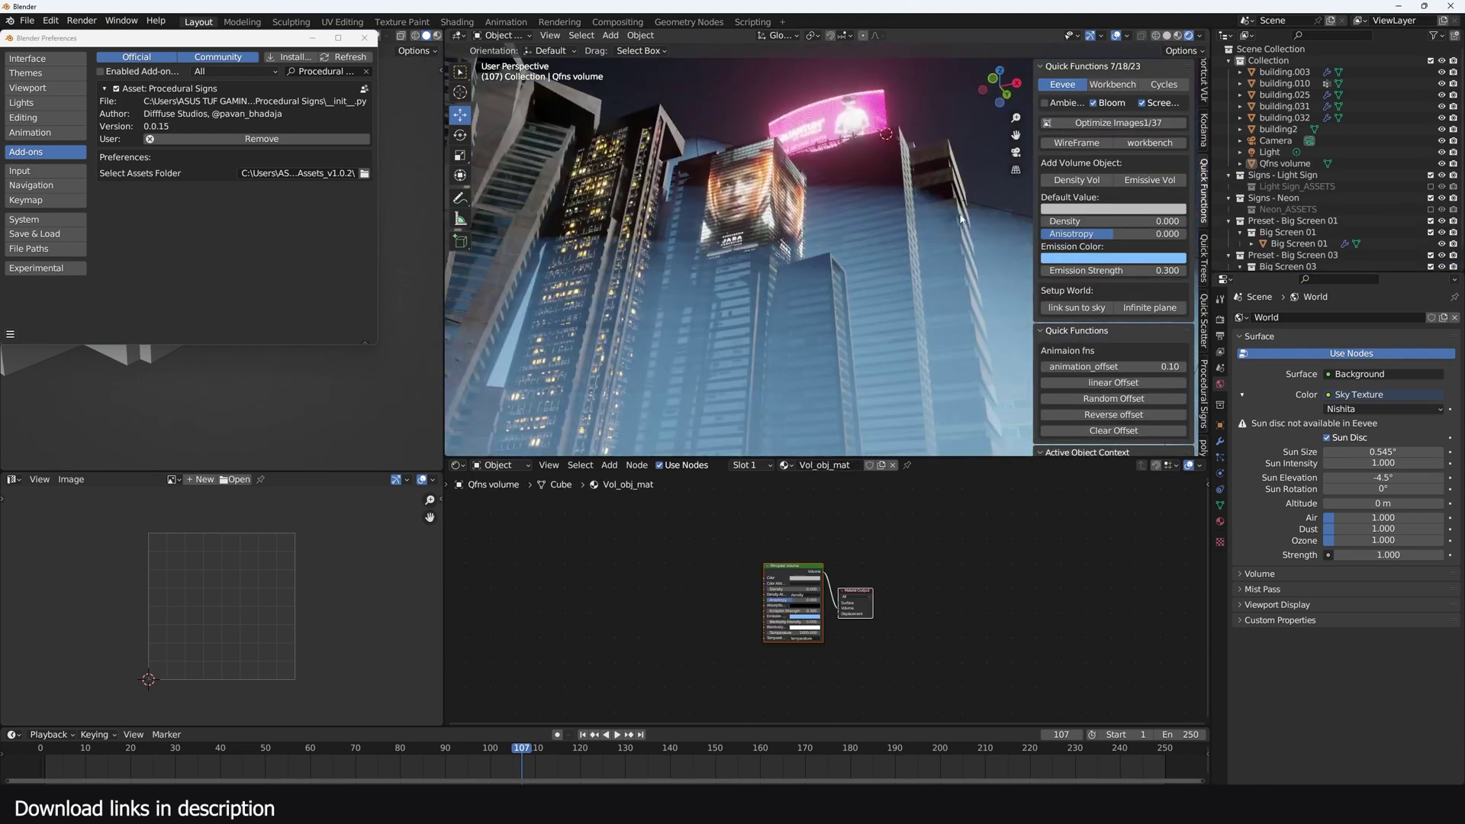
- Rotate the Qfns volume around the buildings freely with a trackball rotation
left_click(993, 215)
key("r")
key("r")
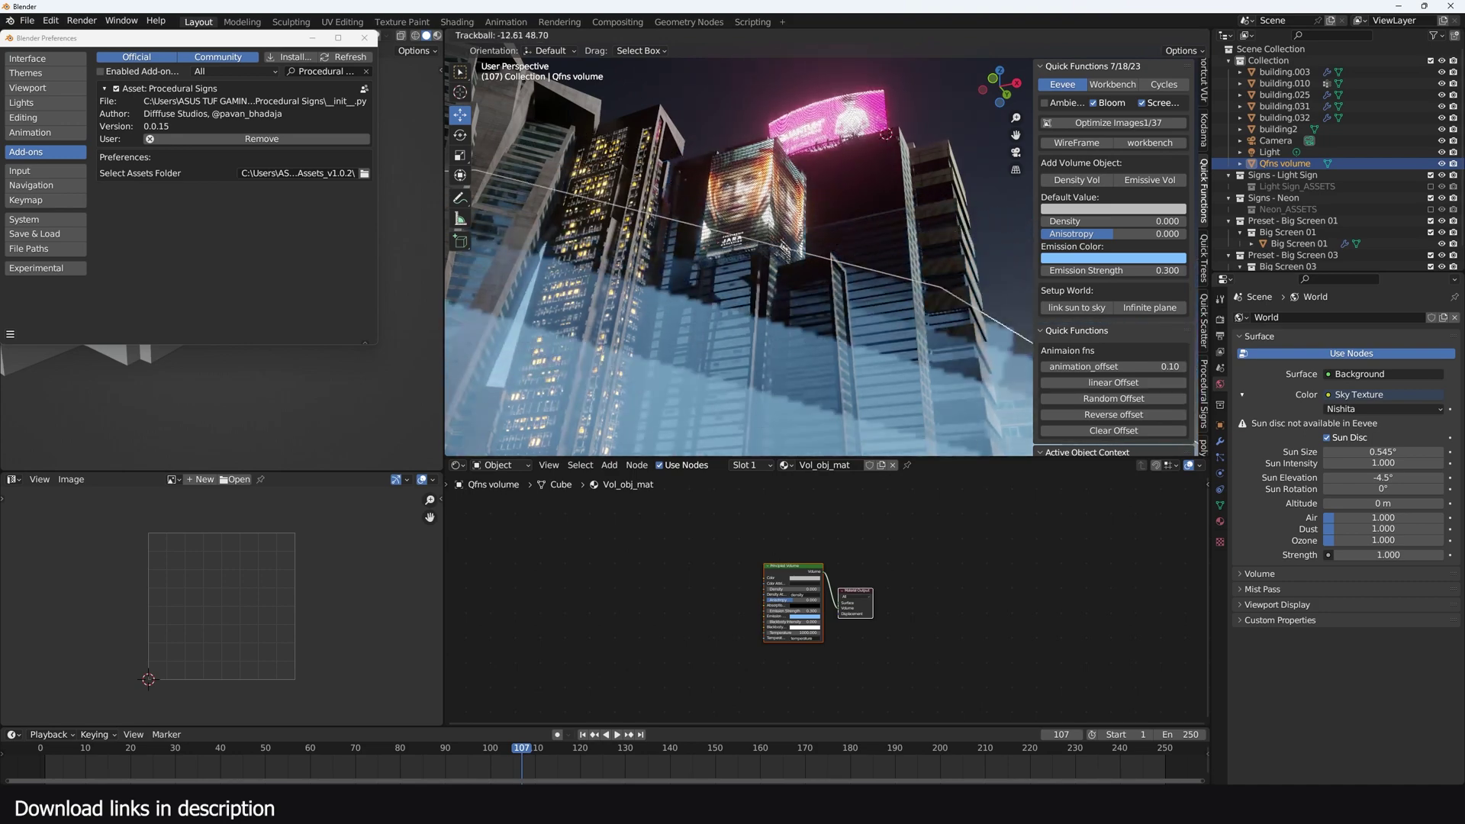
left_click(1007, 262)
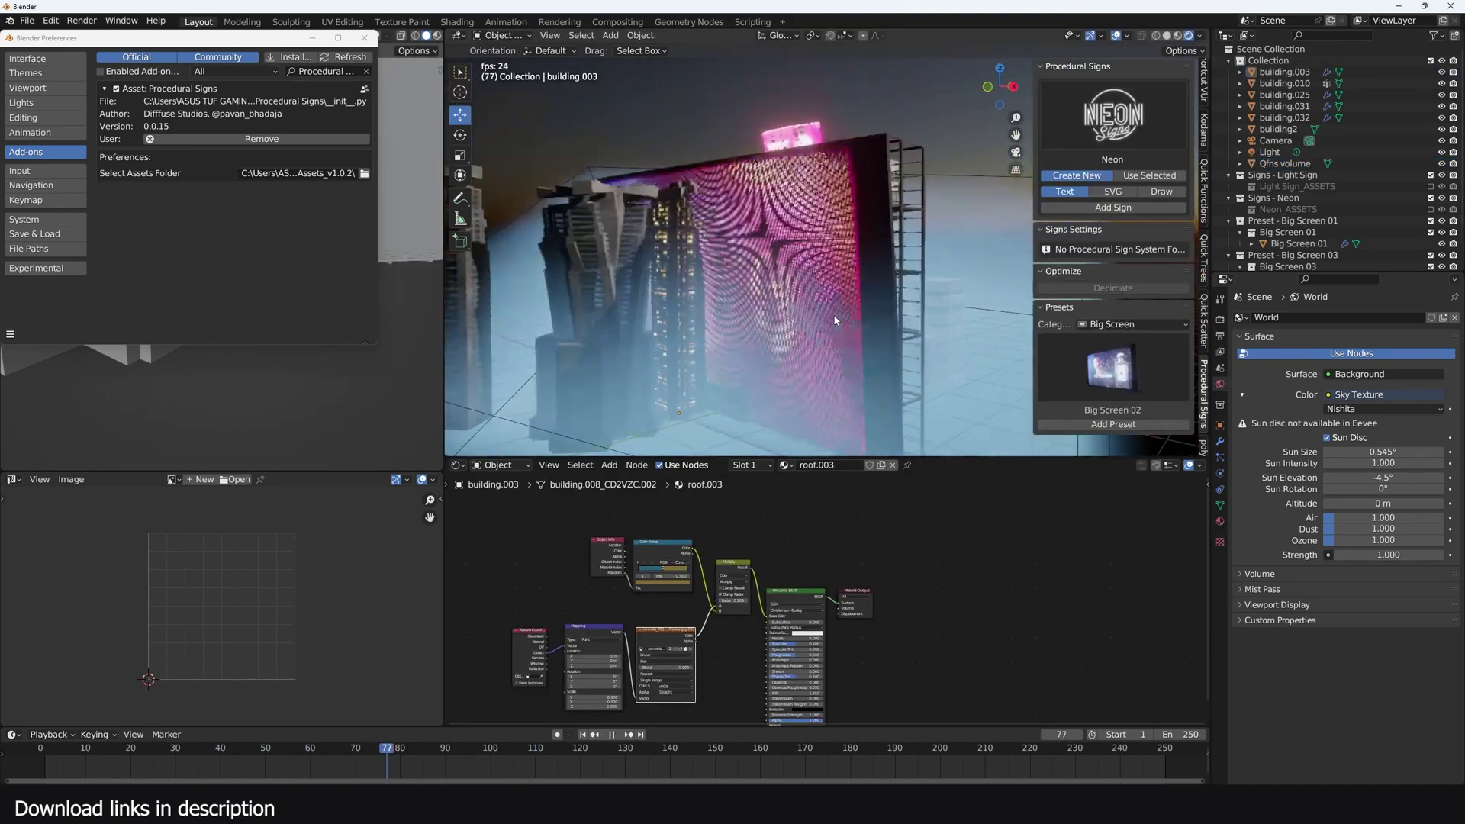
- Stop playback and move the Big Screen 02 sign upward in the building scene
key("space")
left_click(840, 347)
key("g")
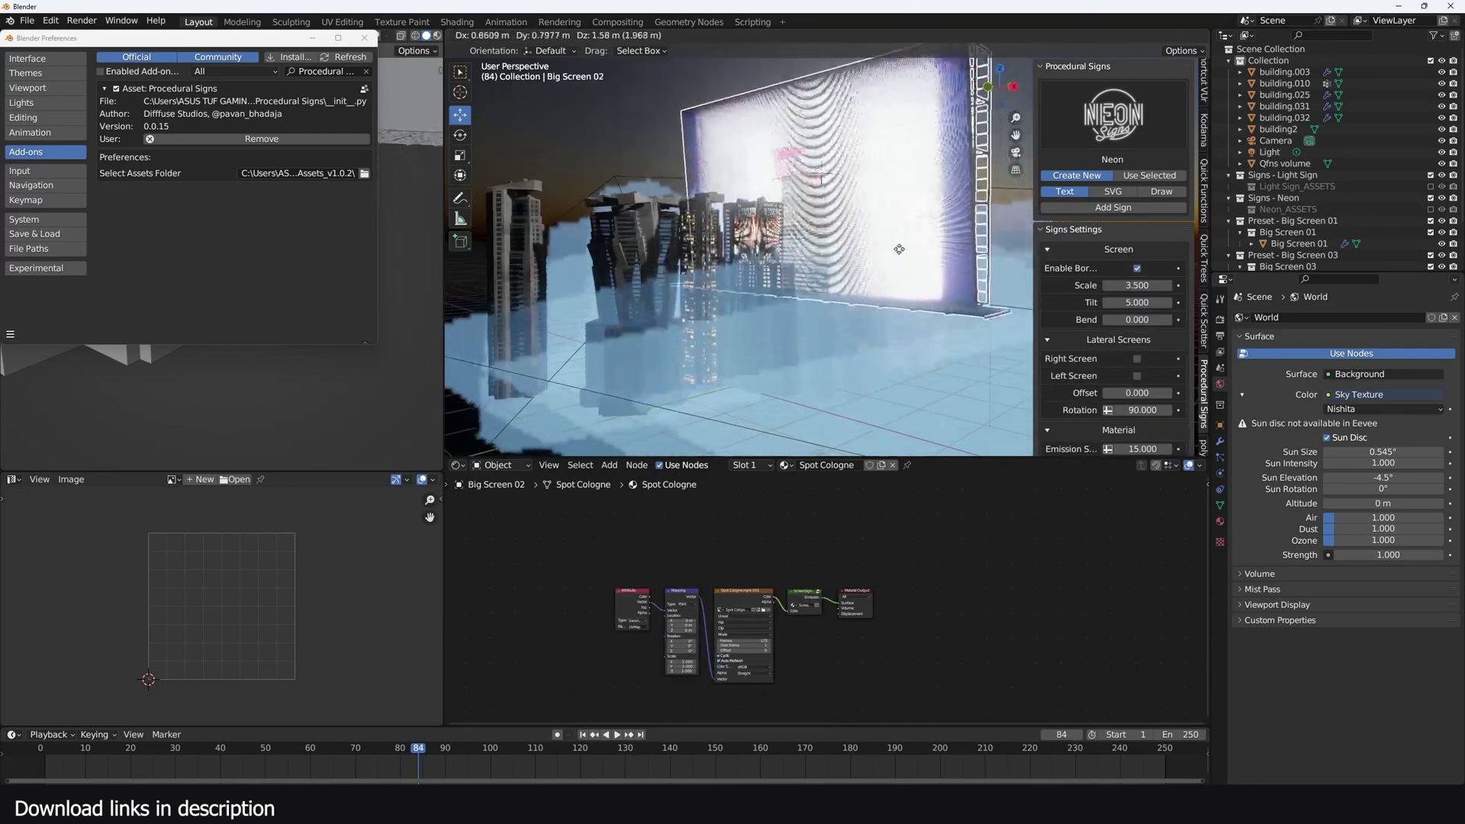
left_click(925, 242)
- Isolate Big Screen 02 and play its video animation, stopping it to examine the LED pixels up close
key("KP_Divide")
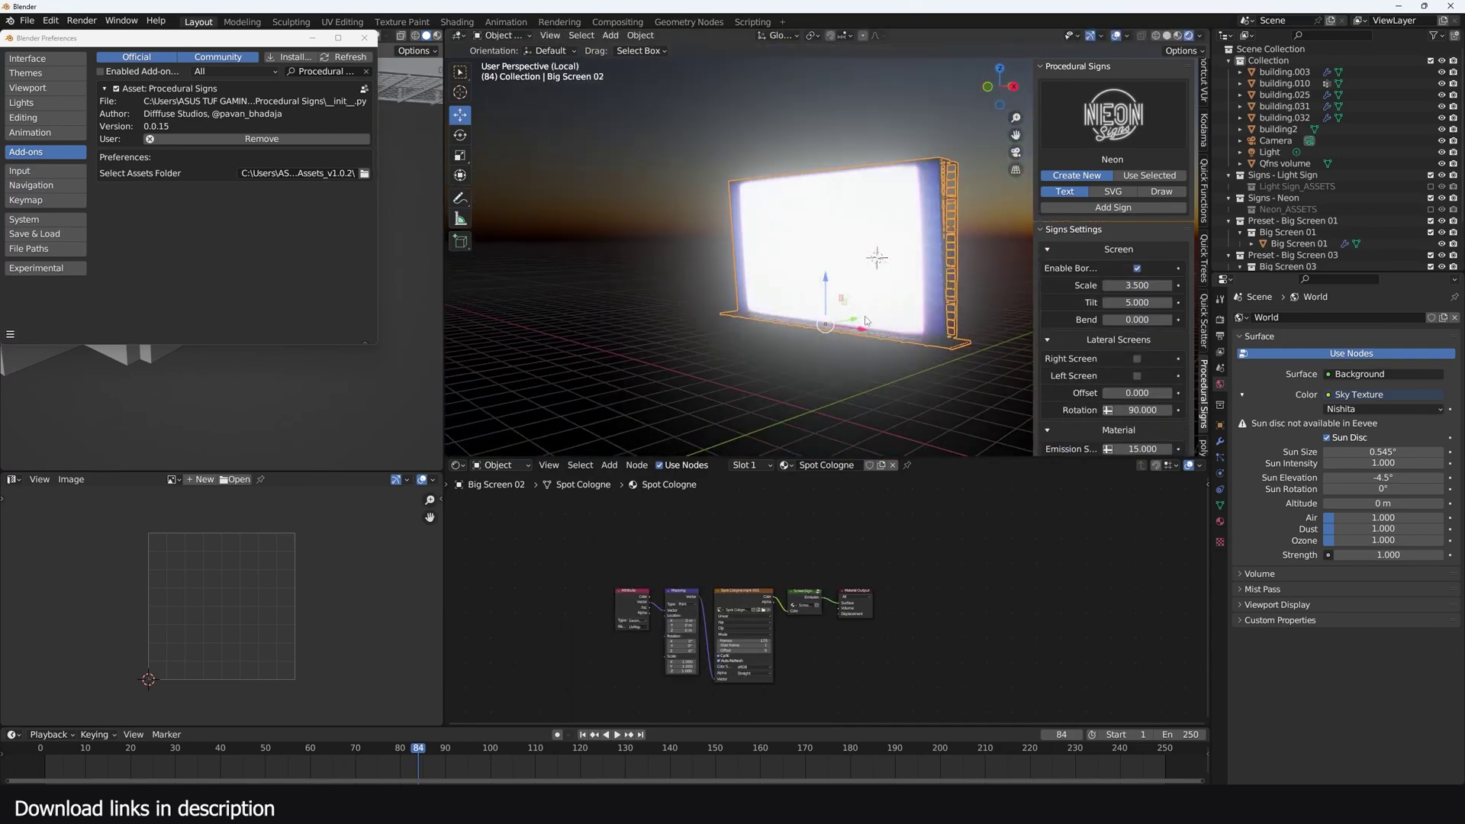
key("space")
middle_click_drag(771, 373, 778, 338)
key("space")
scroll(837, 373, "up", 3)
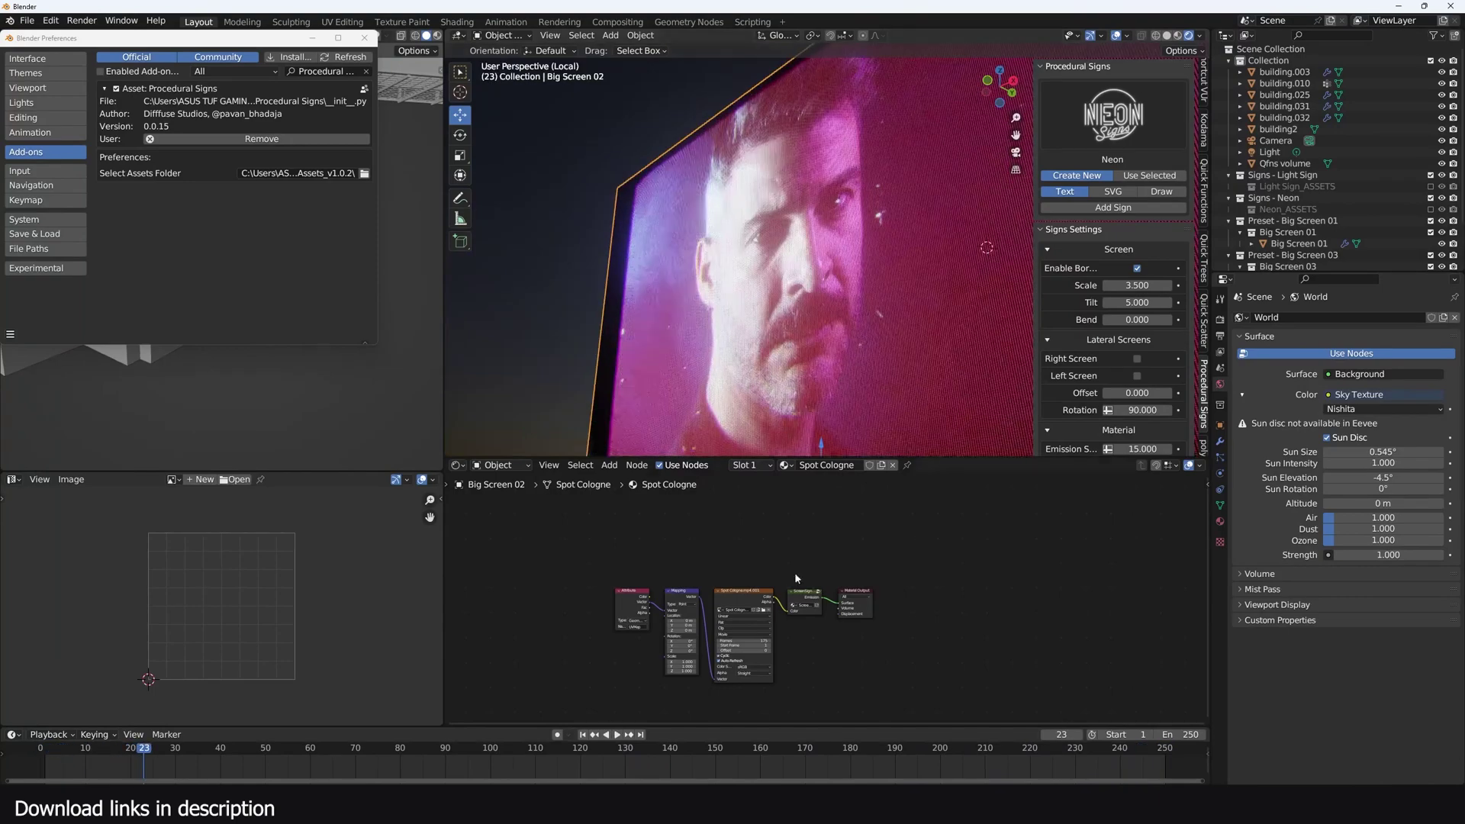
scroll(824, 328, "up", 2)
scroll(825, 328, "down", 2)
middle_click_drag(824, 328, 877, 354)
scroll(878, 354, "up", 2)
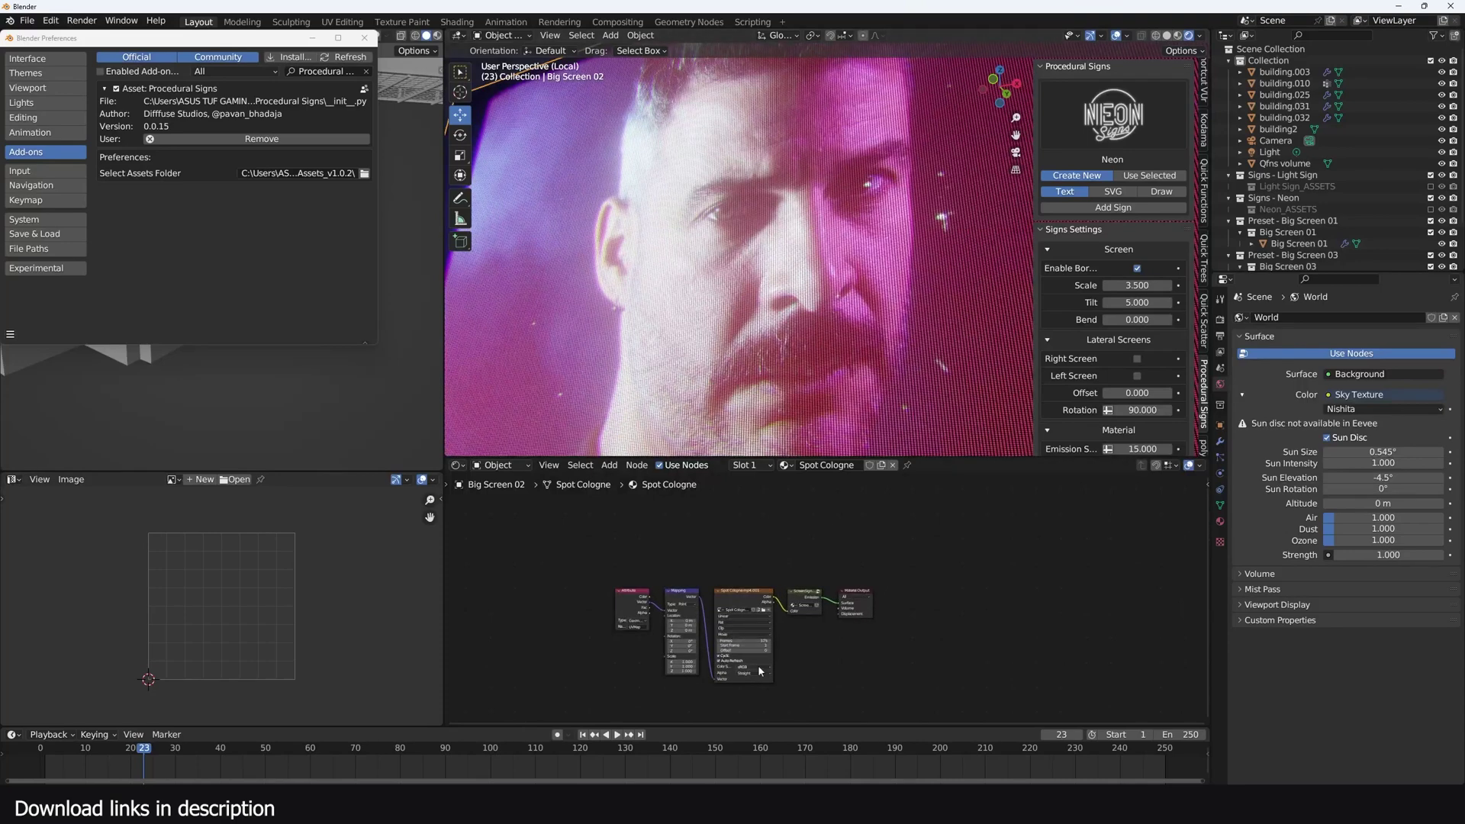
- Replace the Spot Cologne.mp4 texture on Big Screen 02 with the PNG image sequence from E:\renders\New Folder(119)
scroll(759, 671, "up", 5)
left_click_drag(832, 533, 806, 521)
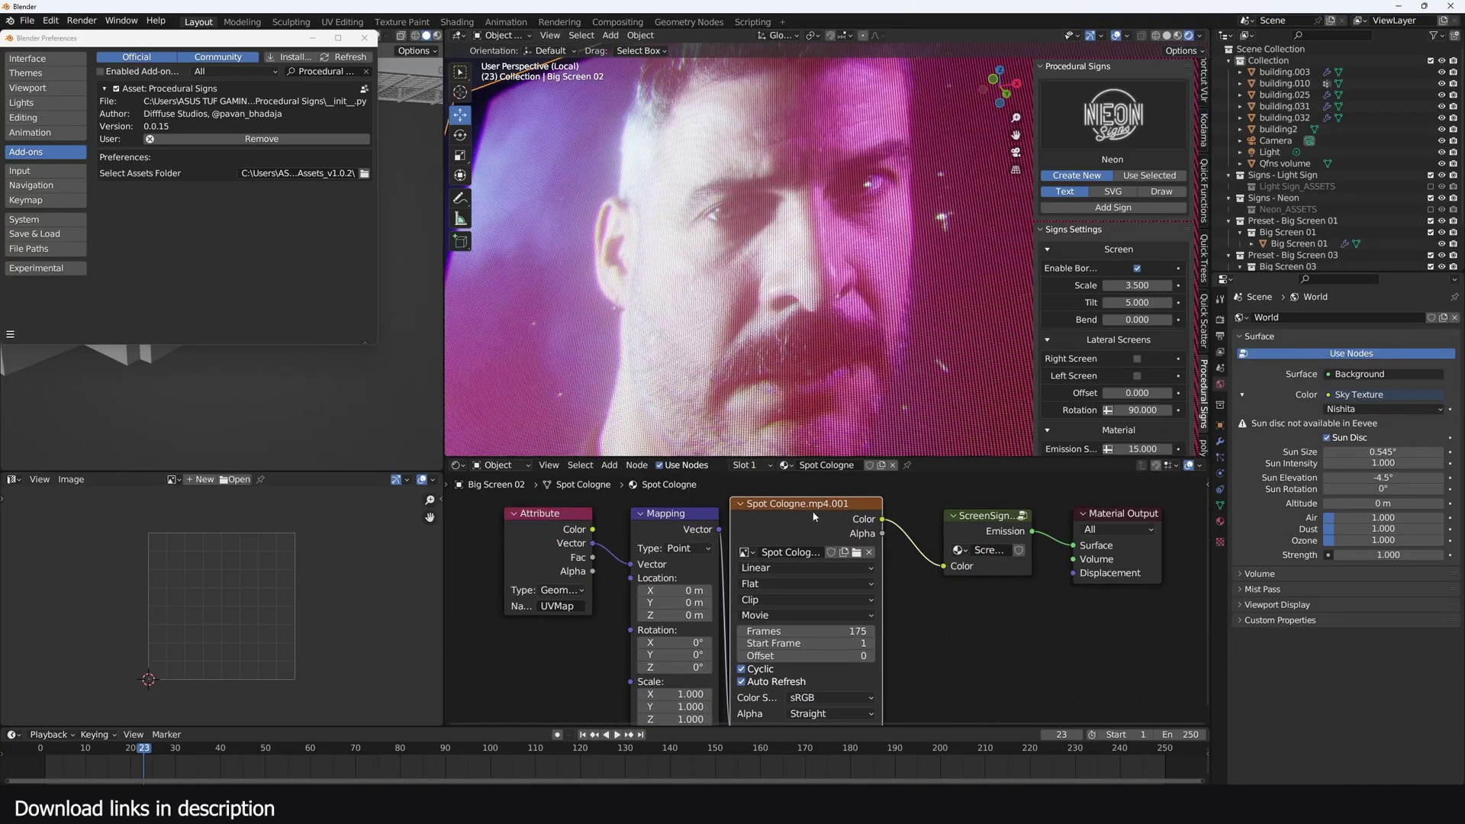
left_click(858, 553)
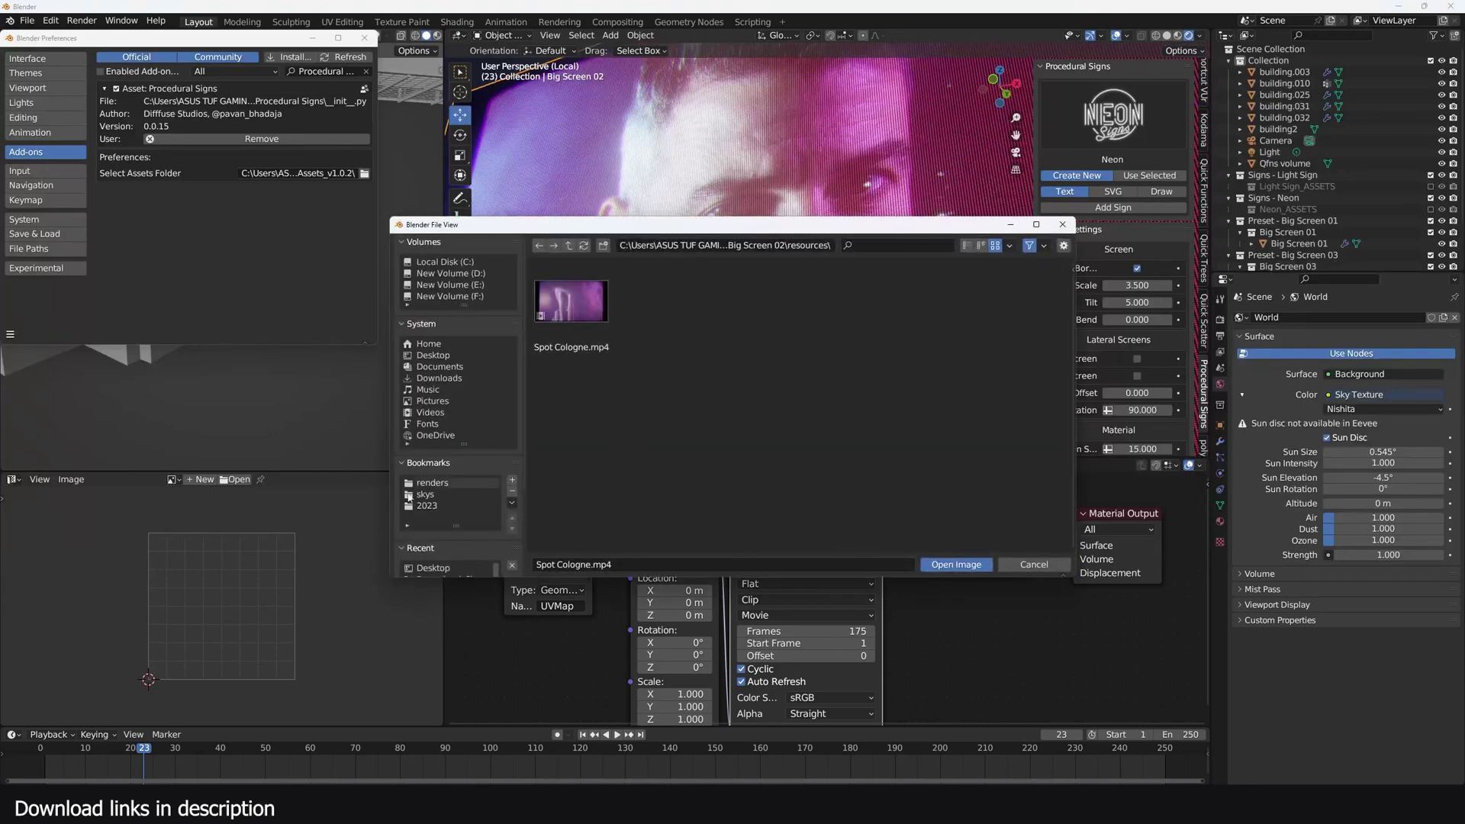
double_click(603, 294)
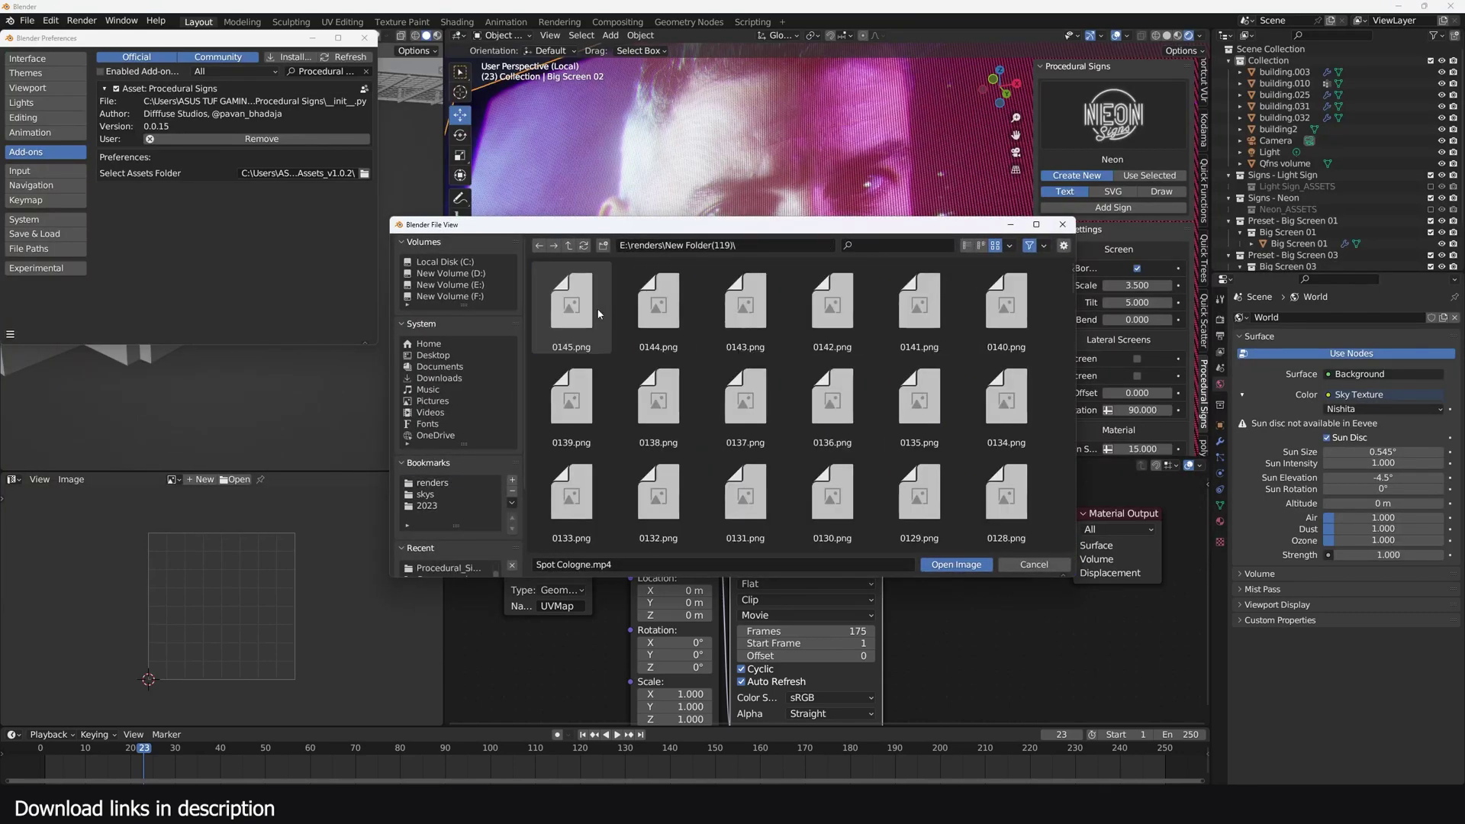
left_click_drag(608, 288, 952, 550)
left_click(956, 565)
scroll(815, 369, "down", 5)
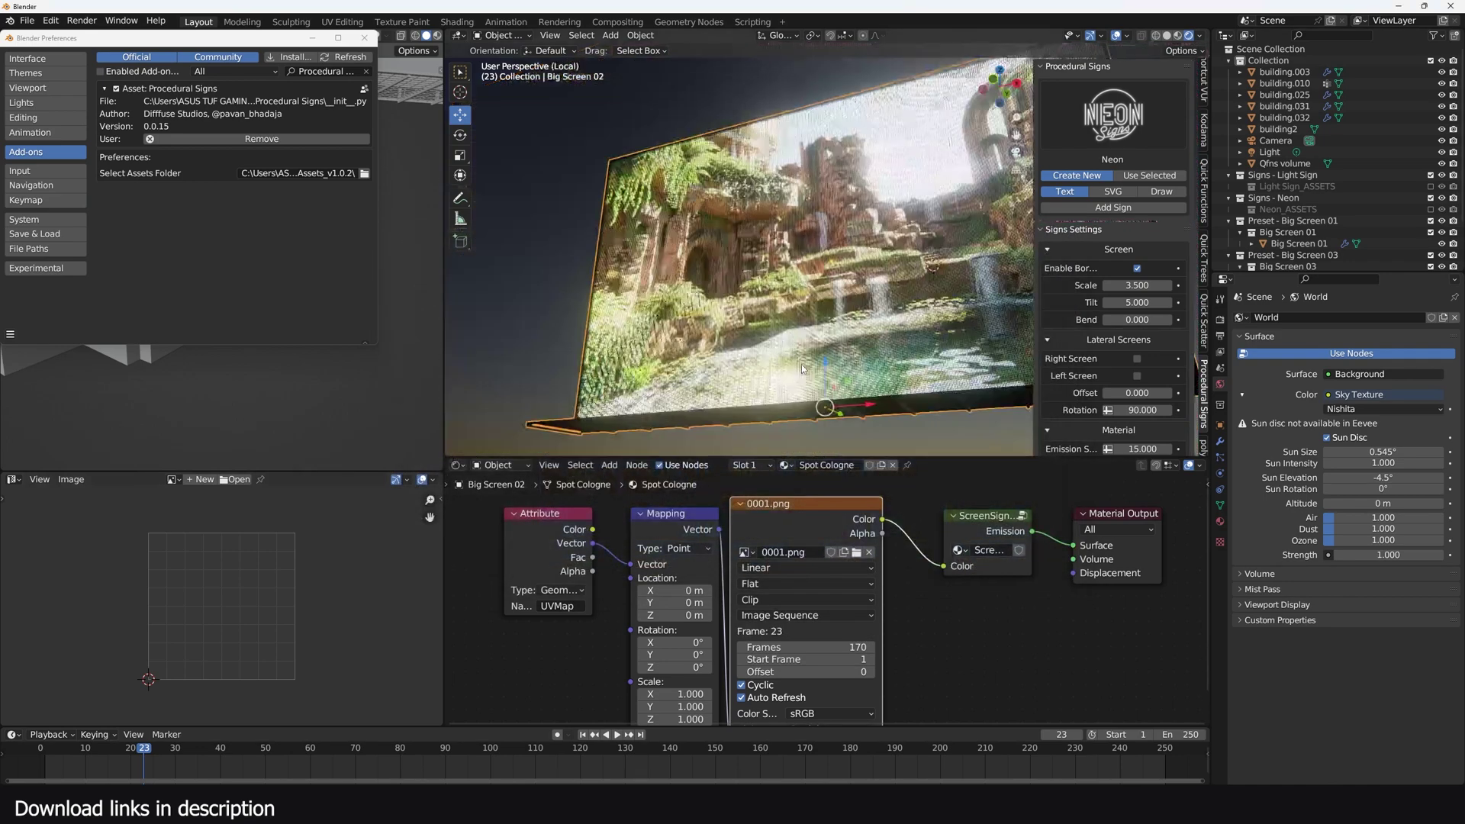
- Play the animation to examine the image sequence on the isolated Big Screen 02, and stop playback
key("space")
middle_click_drag(802, 403, 857, 411)
scroll(858, 409, "up", 2)
middle_click_drag(773, 345, 755, 371)
key("space")
scroll(848, 342, "down", 2)
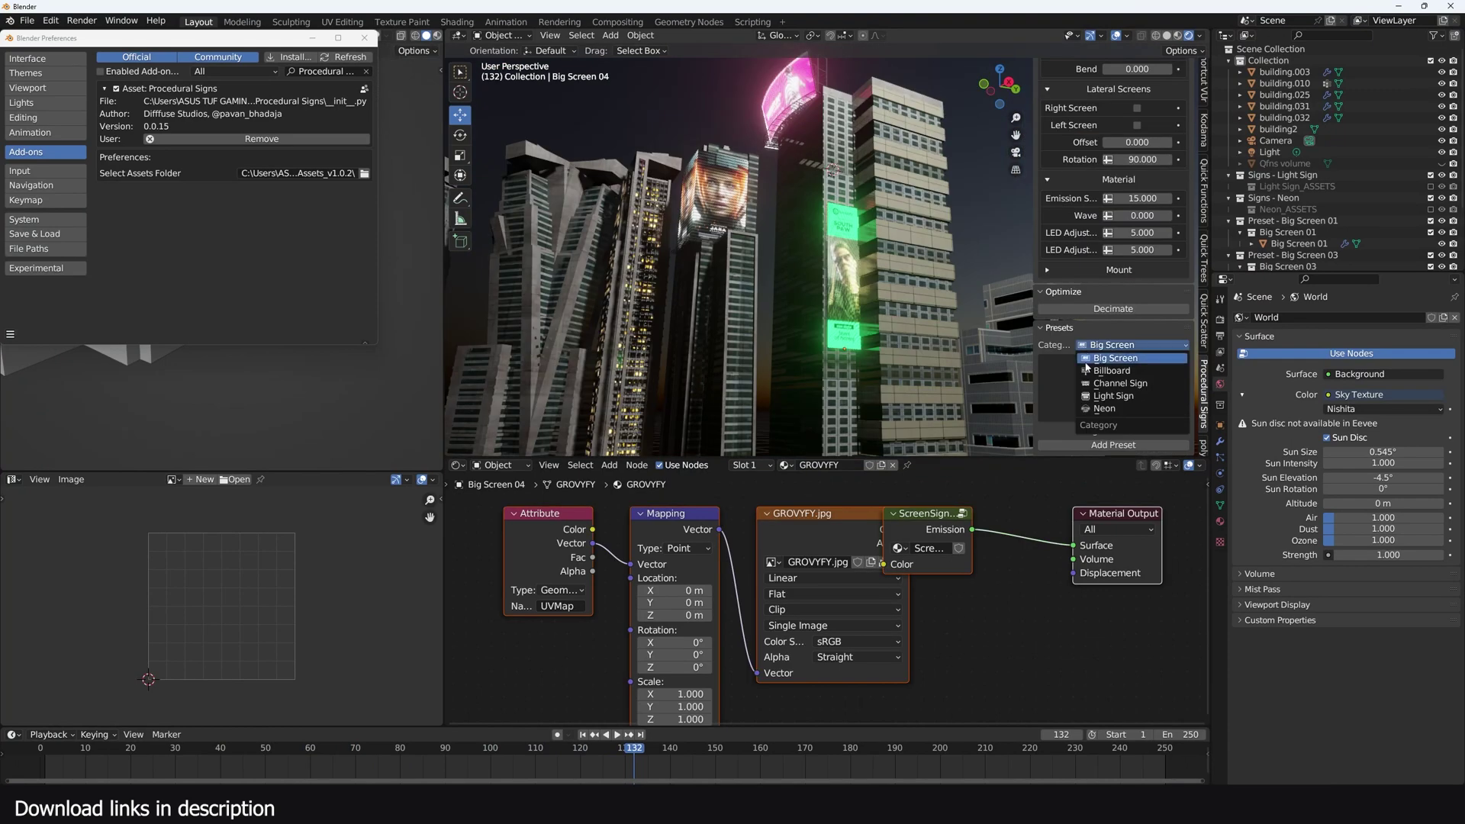
- Set the sign preset category to Billboard
left_click(1120, 383)
left_click(1135, 345)
left_click(1110, 371)
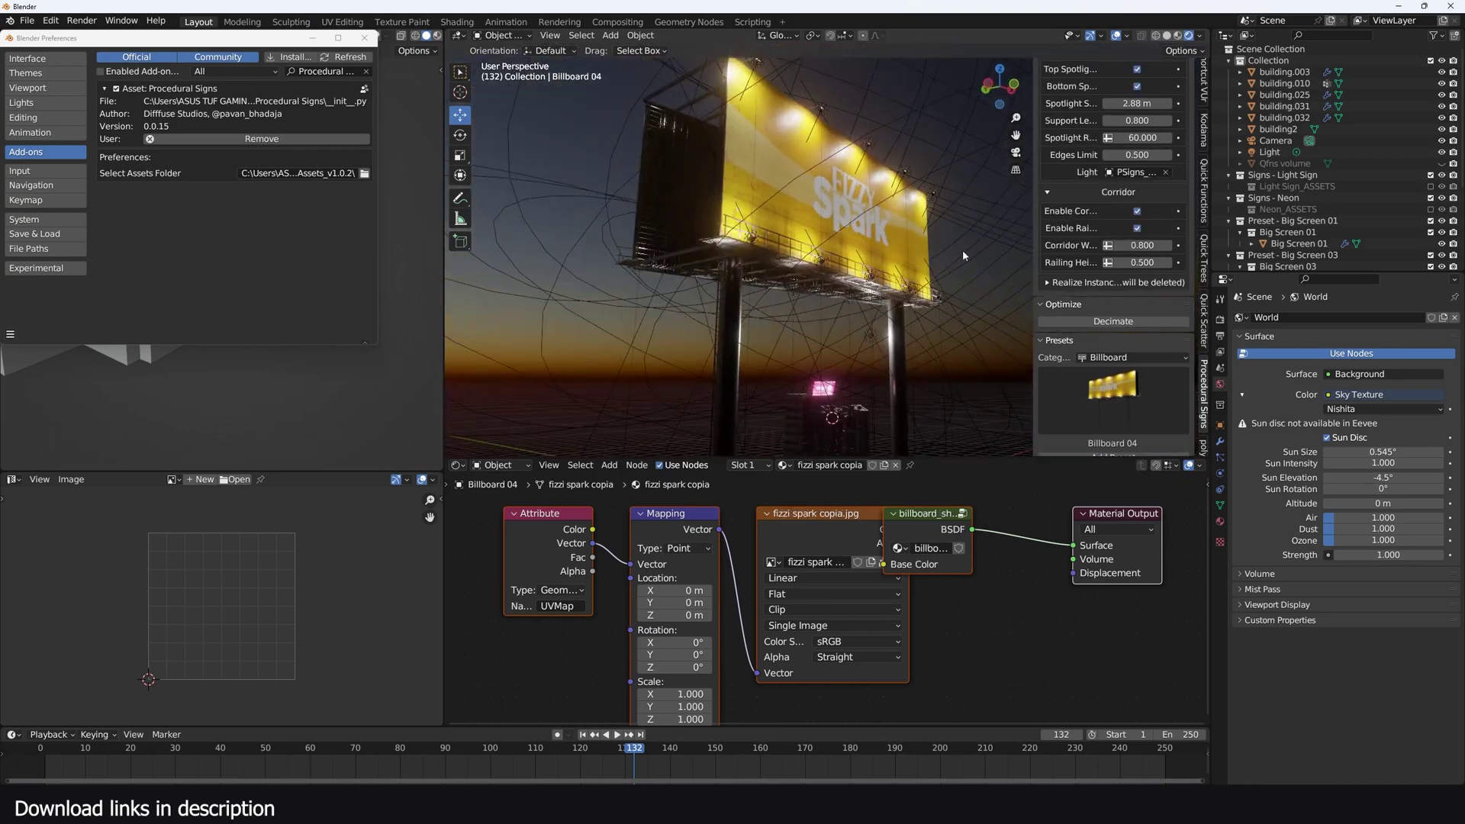
- Rotate Billboard 04 with its Rotation setting and collapse the Billboard settings section
scroll(1046, 306, "up", 8)
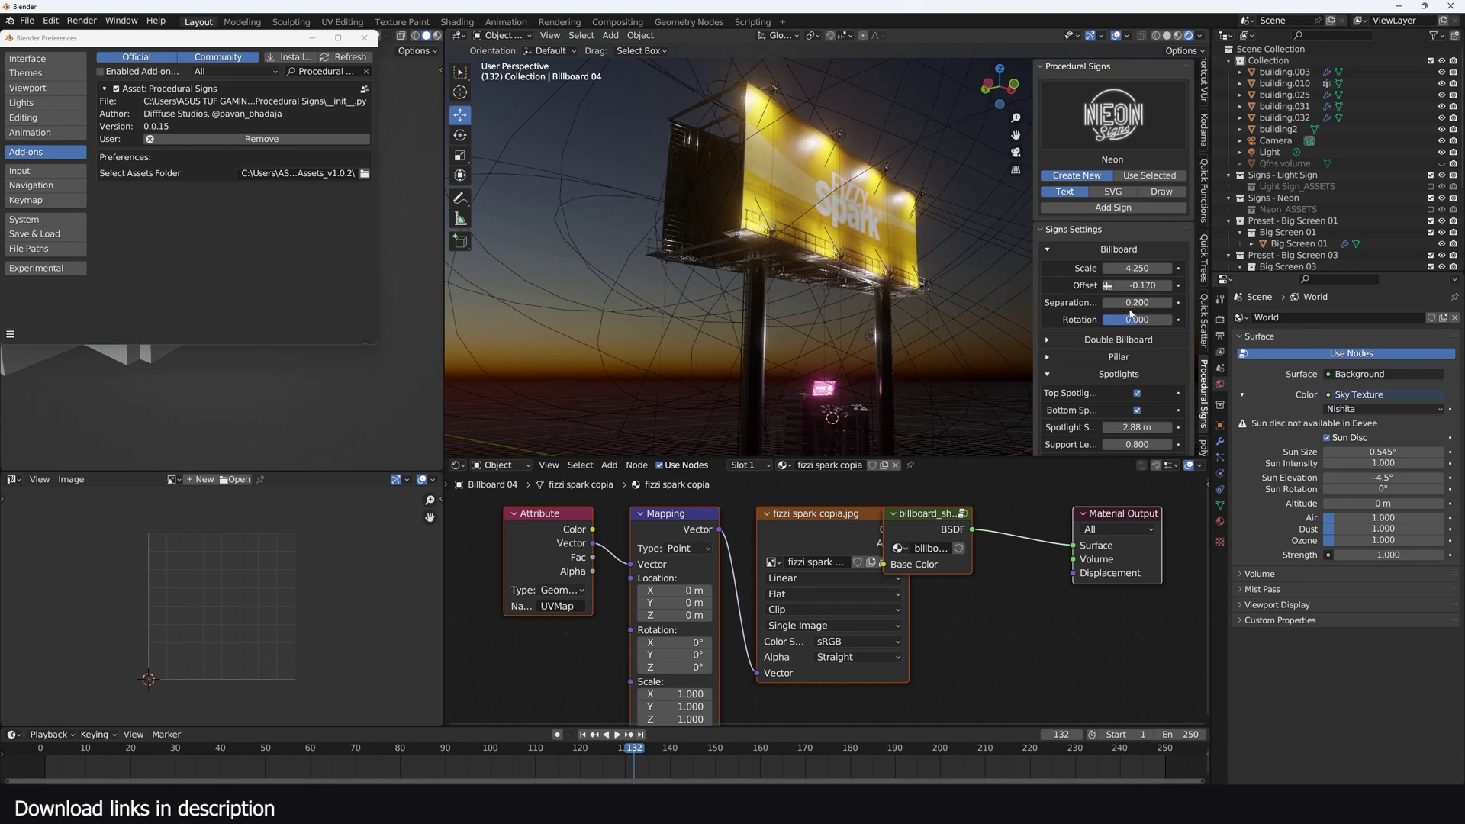
left_click_drag(1132, 319, 1059, 254)
left_click(1057, 250)
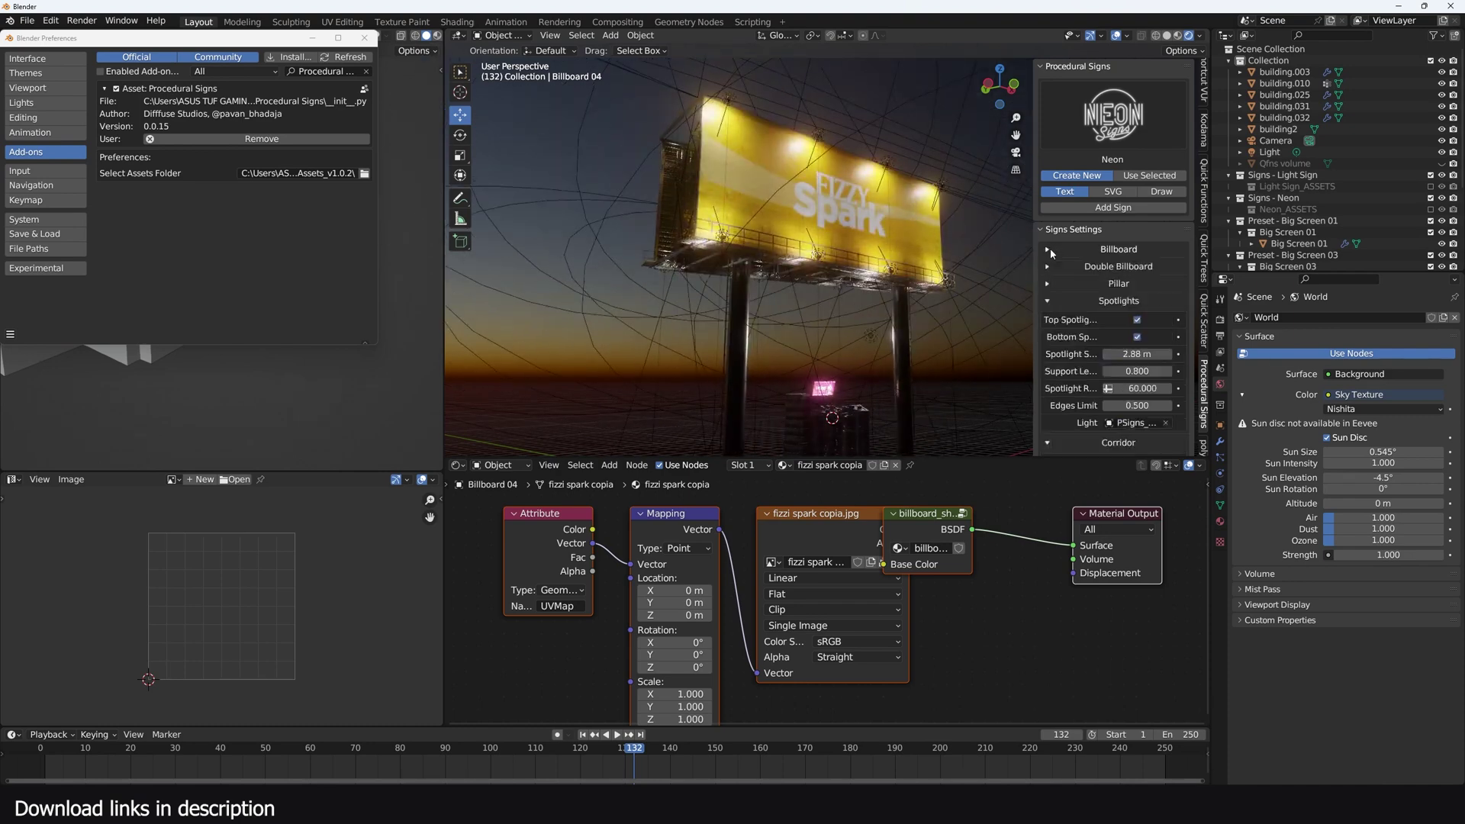
- Expand the Double Billboard settings and toggle the double billboard option to compare both versions, ending with it enabled
left_click(1054, 268)
left_click(1138, 286)
left_click(1138, 286)
left_click(1138, 286)
left_click(1137, 285)
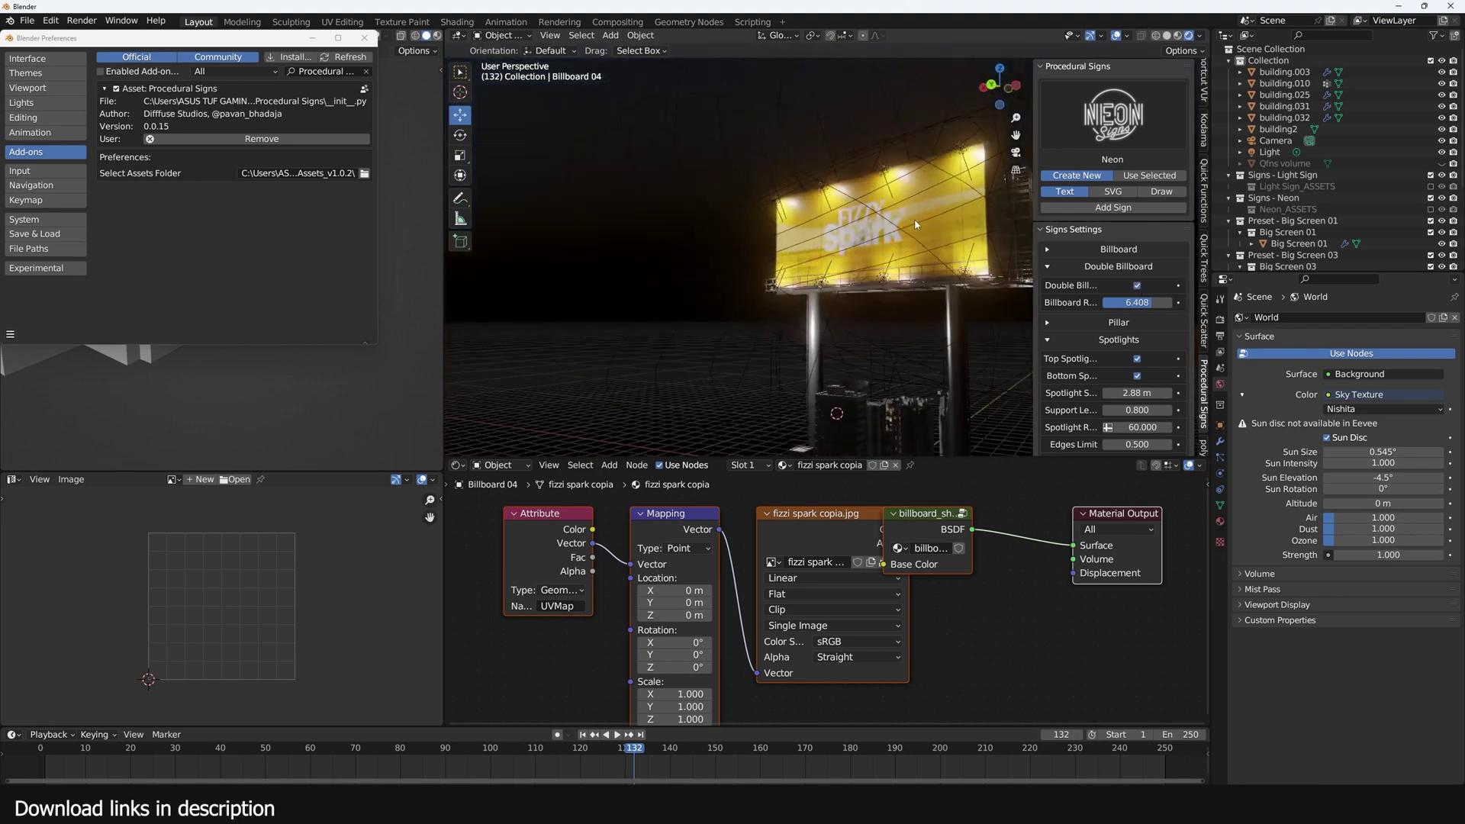
- Toggle Billboard 04's bottom and top spotlights off and back on, and reduce the spotlight distance value below the toggles
scroll(1112, 340, "down", 2)
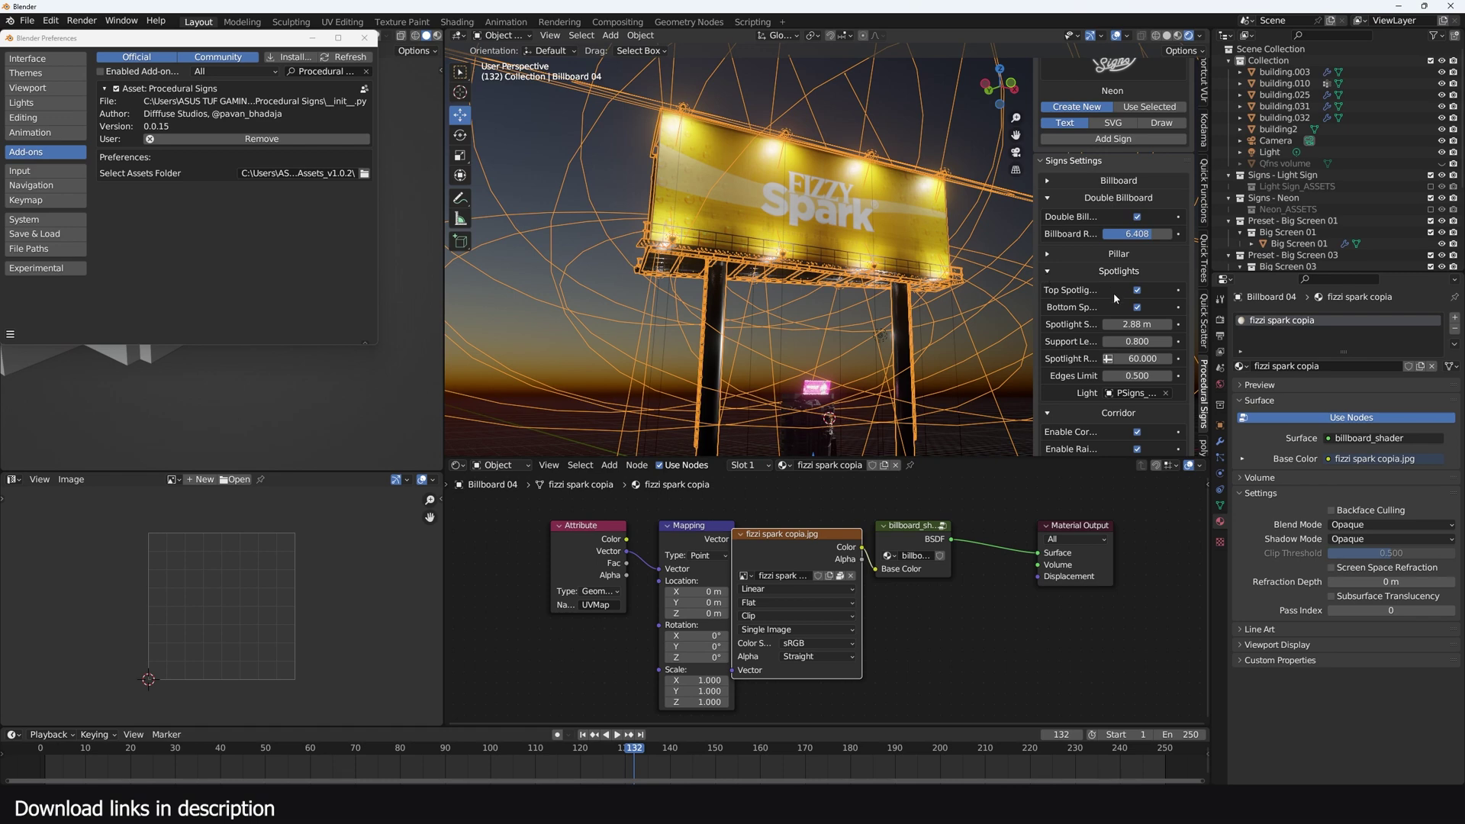
left_click(1137, 306)
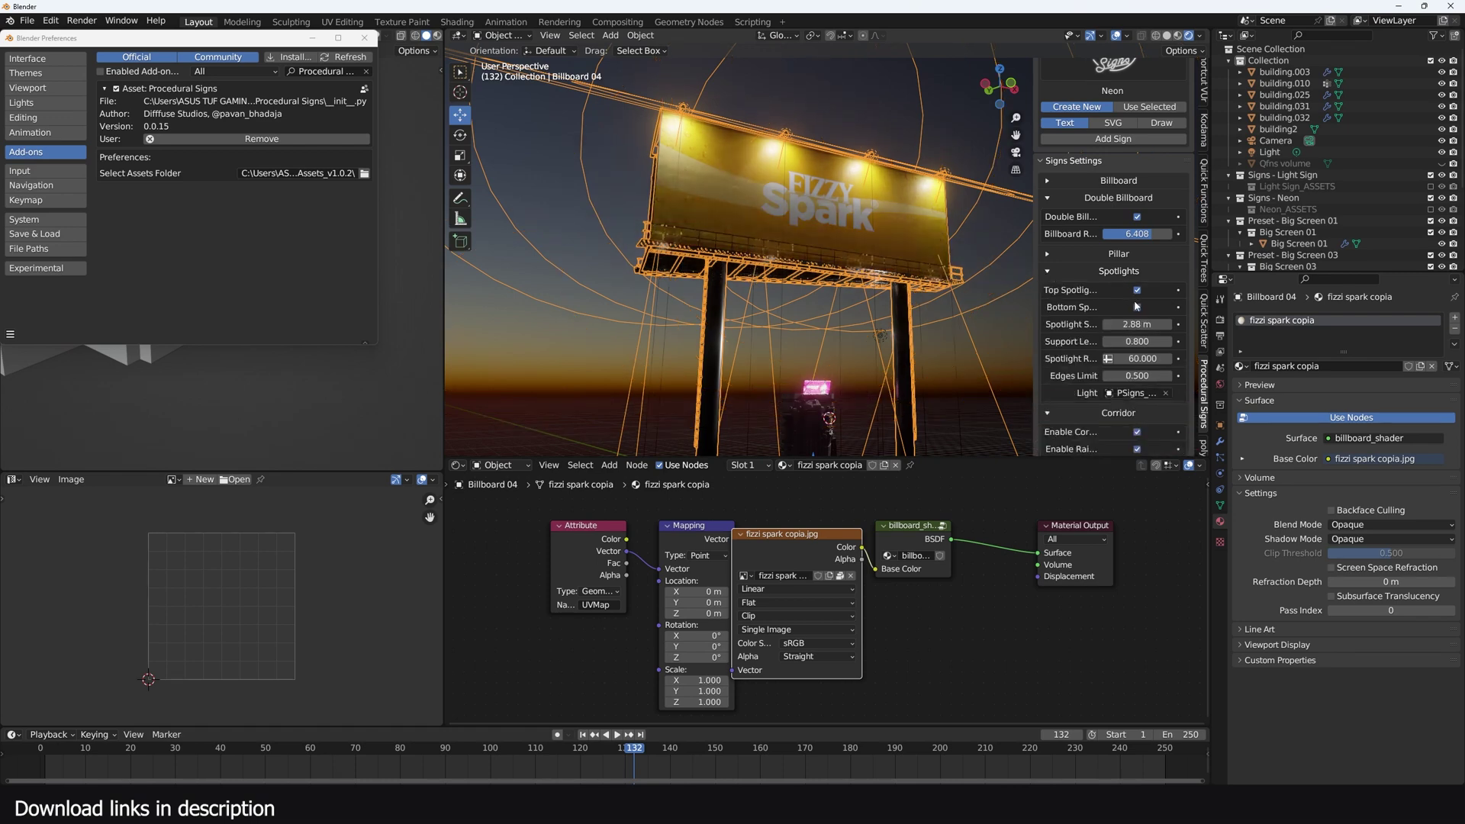
left_click(1137, 306)
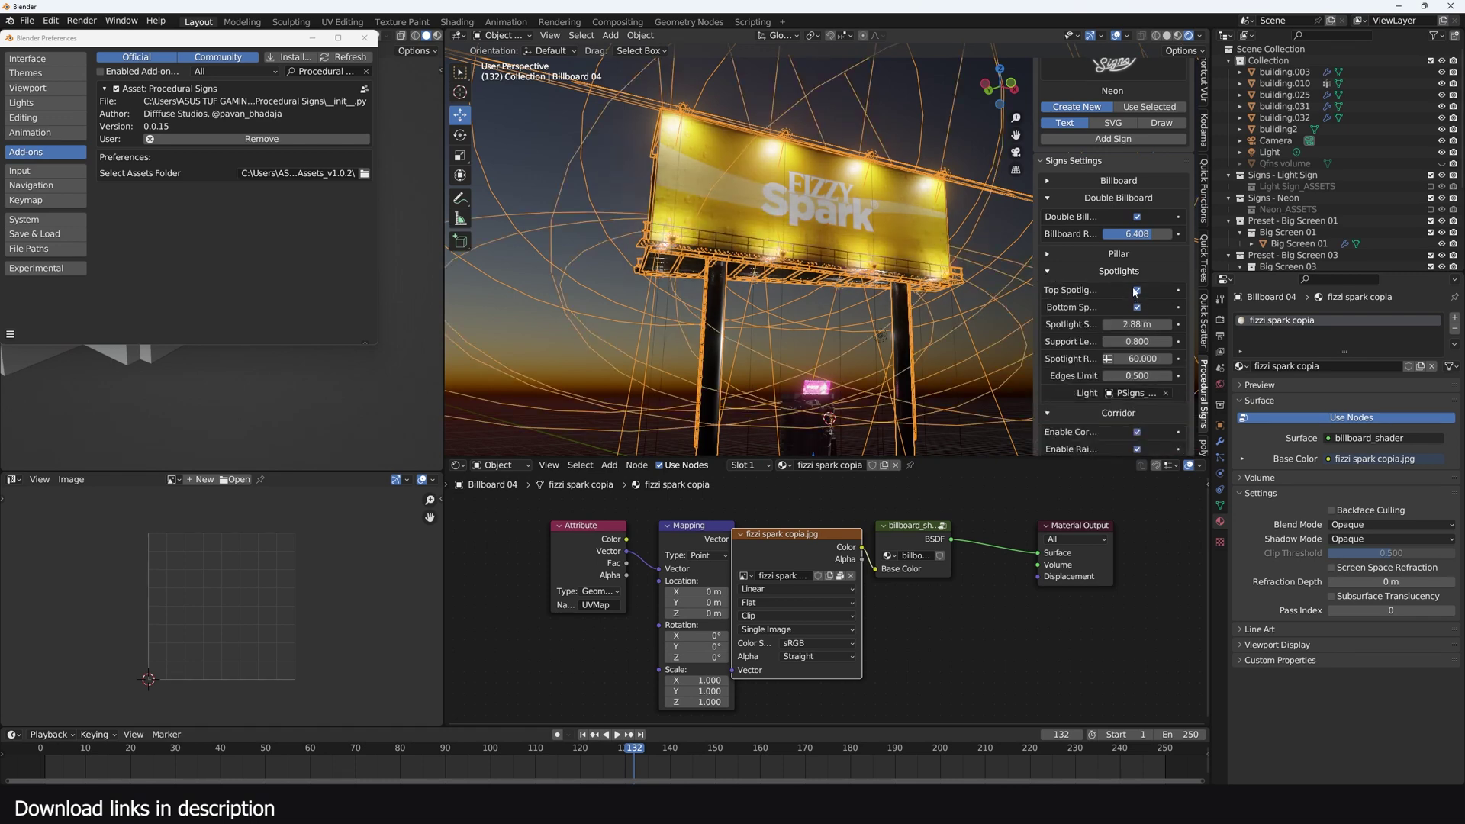
left_click(1135, 292)
left_click(1136, 291)
left_click_drag(1139, 332, 1078, 331)
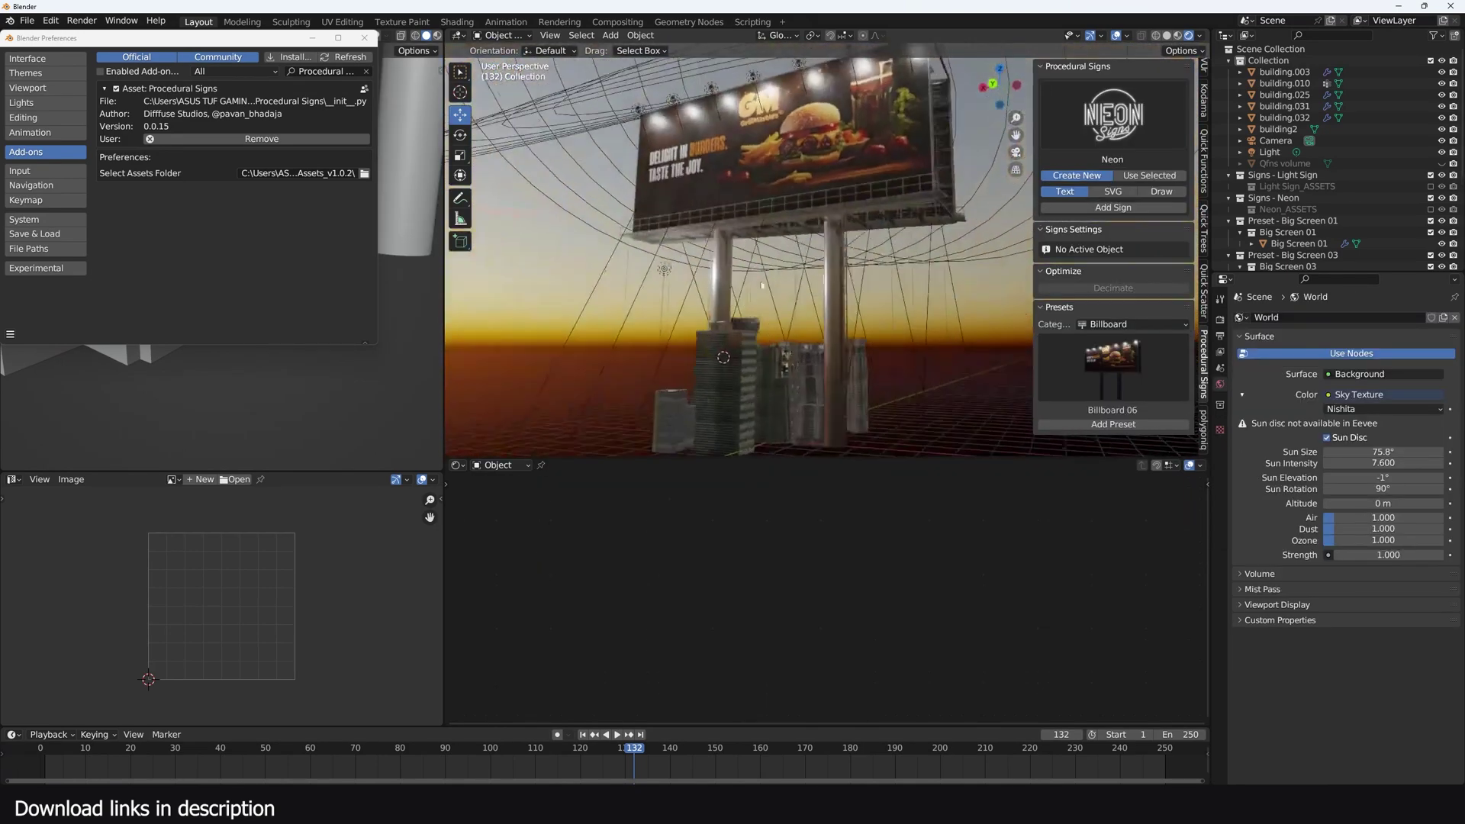
- Set the sign preset category to Channel Sign and choose the Channel Sign 01 preset
middle_click_drag(813, 266, 715, 255)
left_click(1138, 326)
left_click(1136, 363)
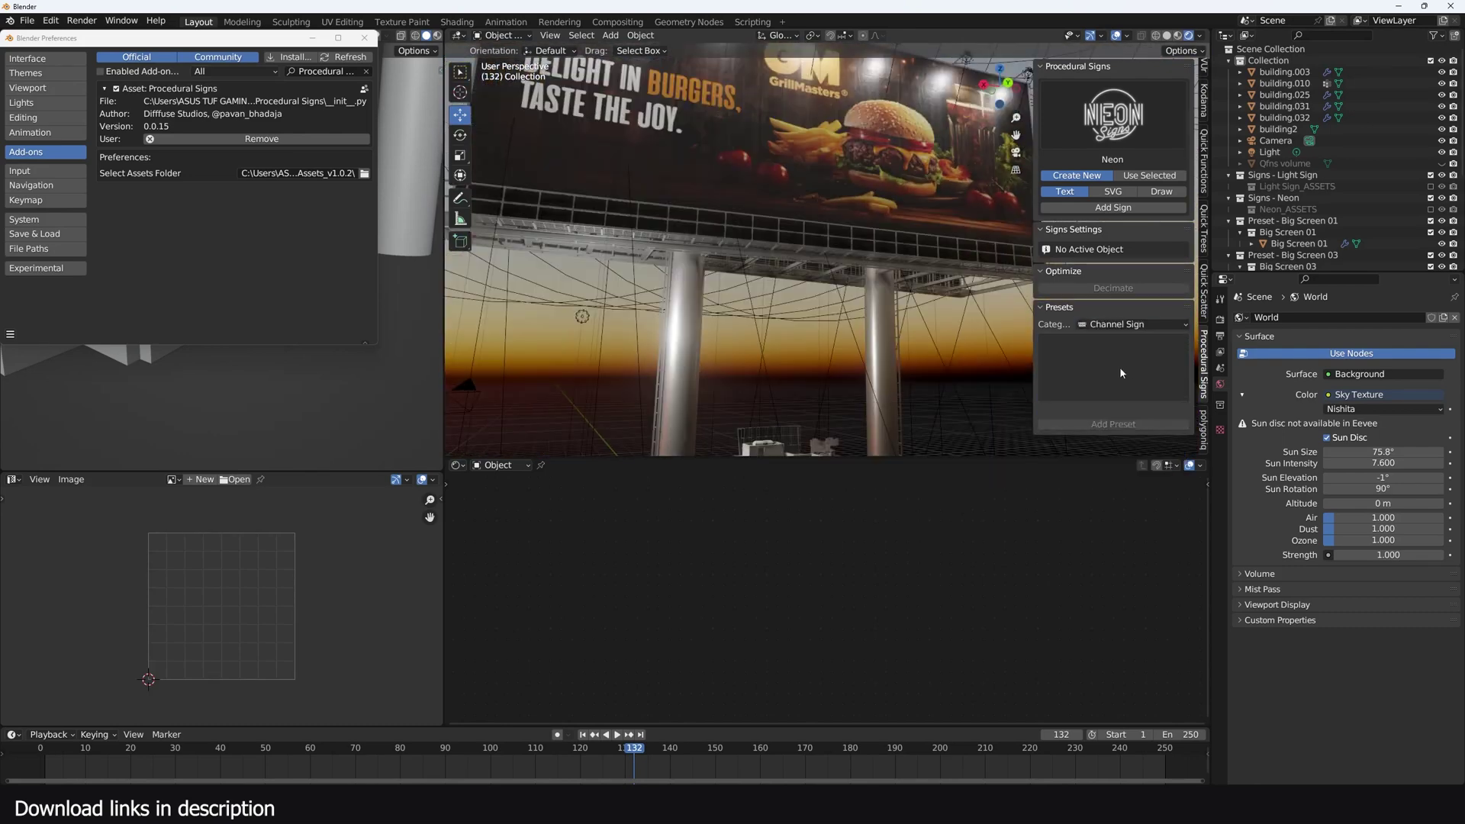
left_click(1121, 368)
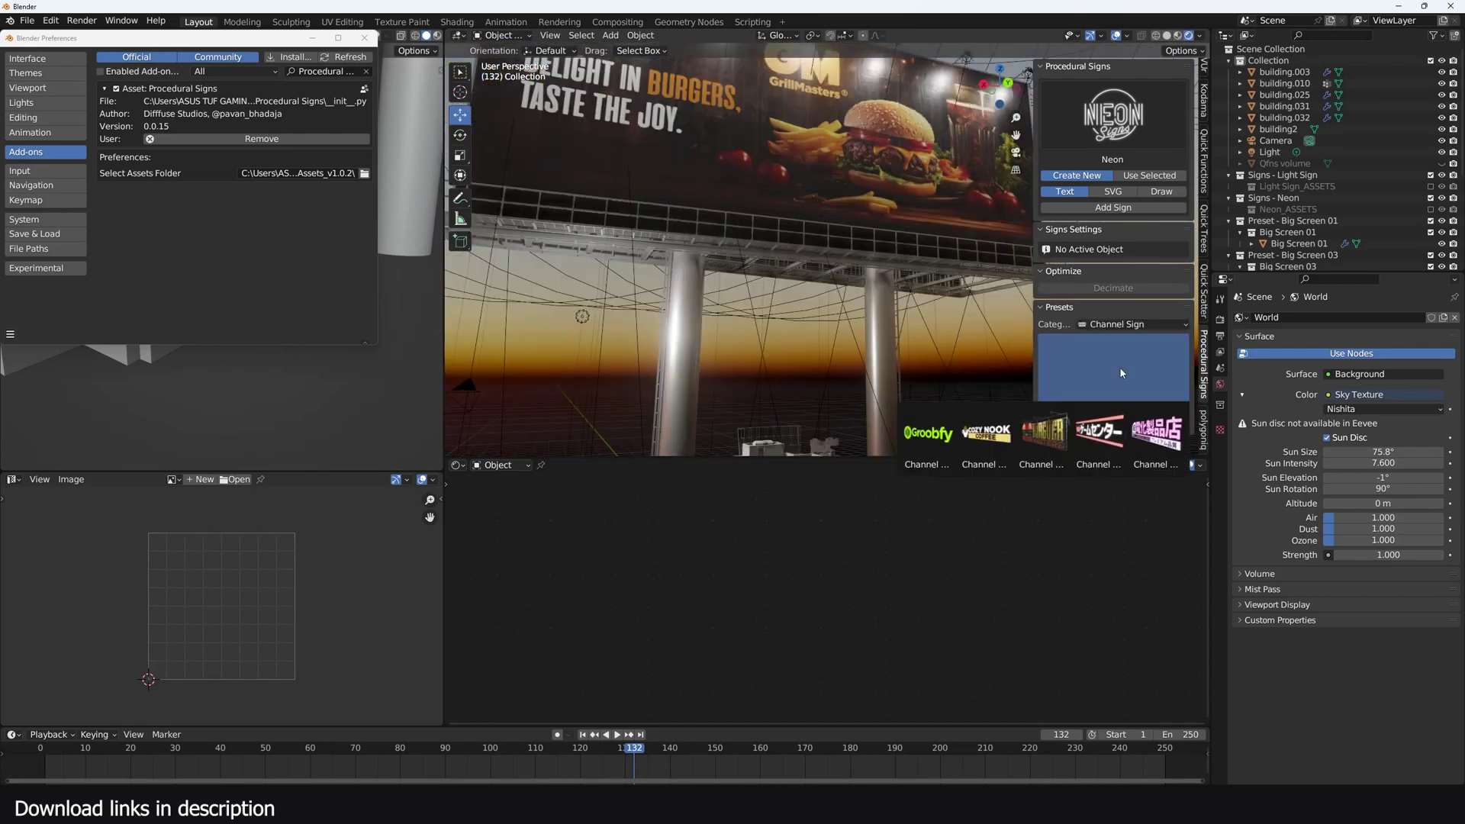
left_click(927, 435)
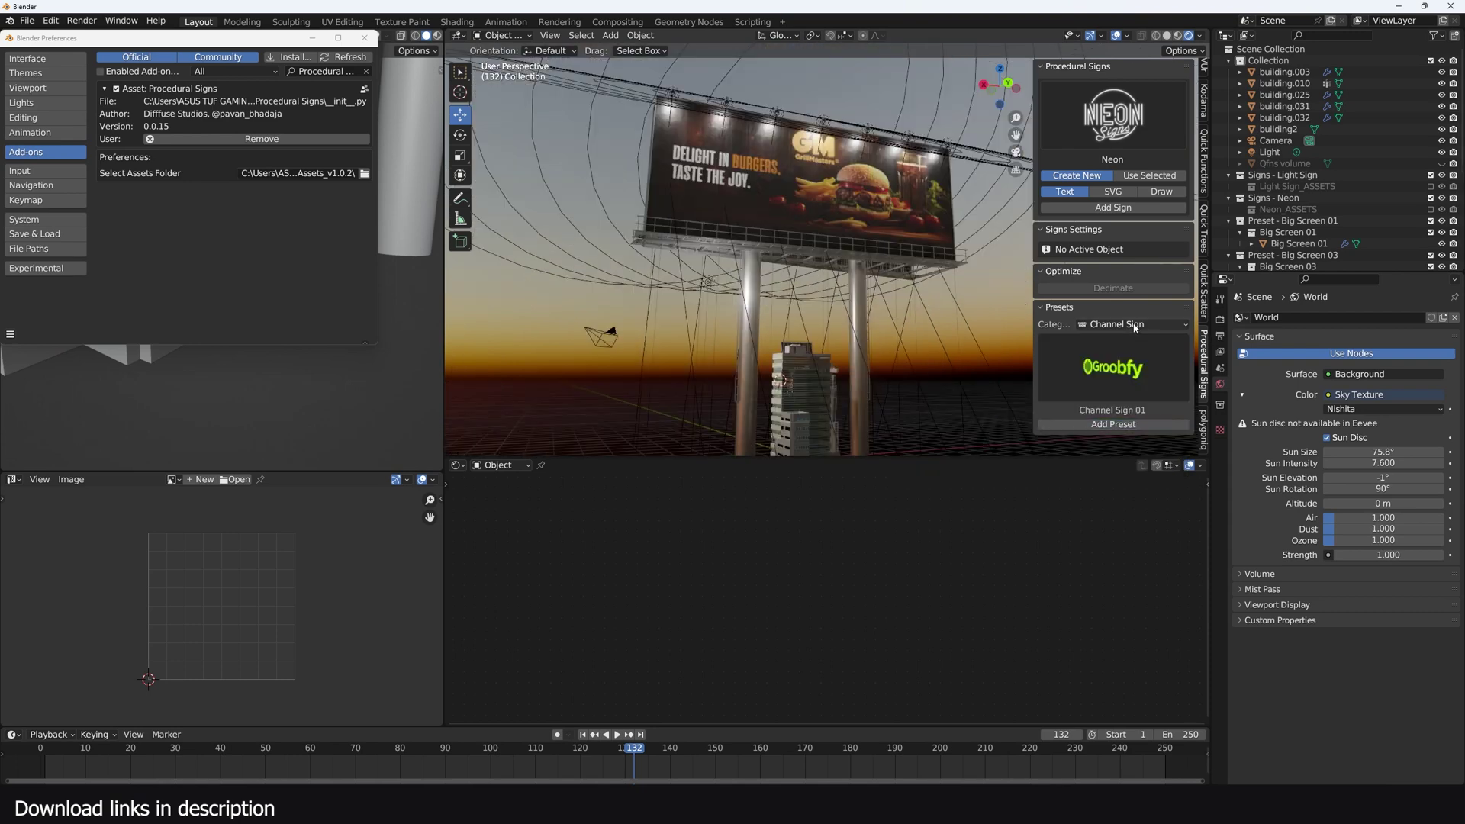
- Set the sign preset category to Neon and choose the Neon 05 preset
left_click(1135, 325)
left_click(1141, 389)
left_click(1128, 374)
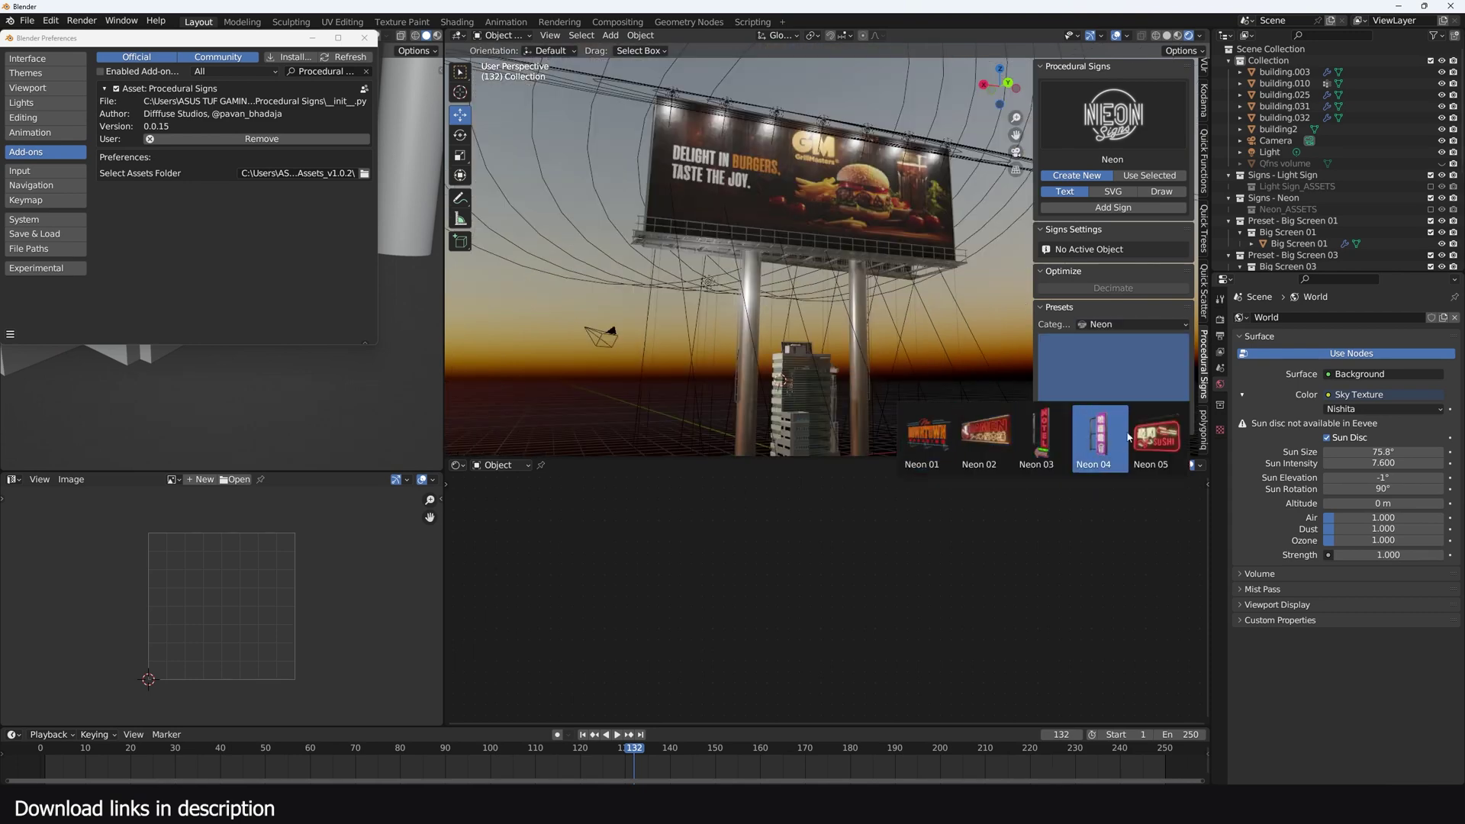
left_click(1156, 436)
- Select Billboard 06 with the burger advert and examine its panel, spotlights and pillars from several angles
left_click(818, 193)
scroll(819, 193, "down", 10)
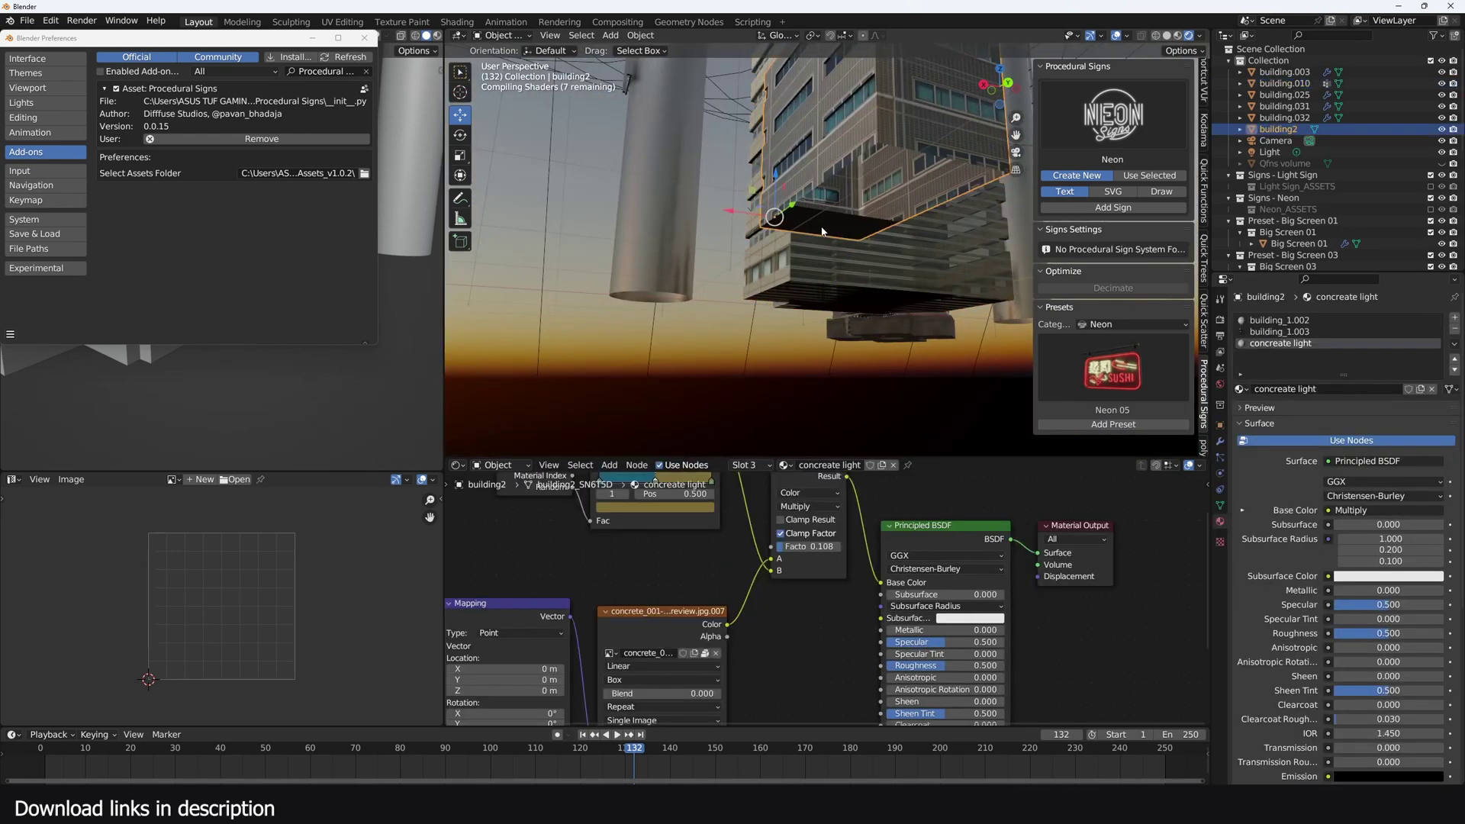
middle_click_drag(818, 194, 792, 312)
scroll(793, 306, "up", 5)
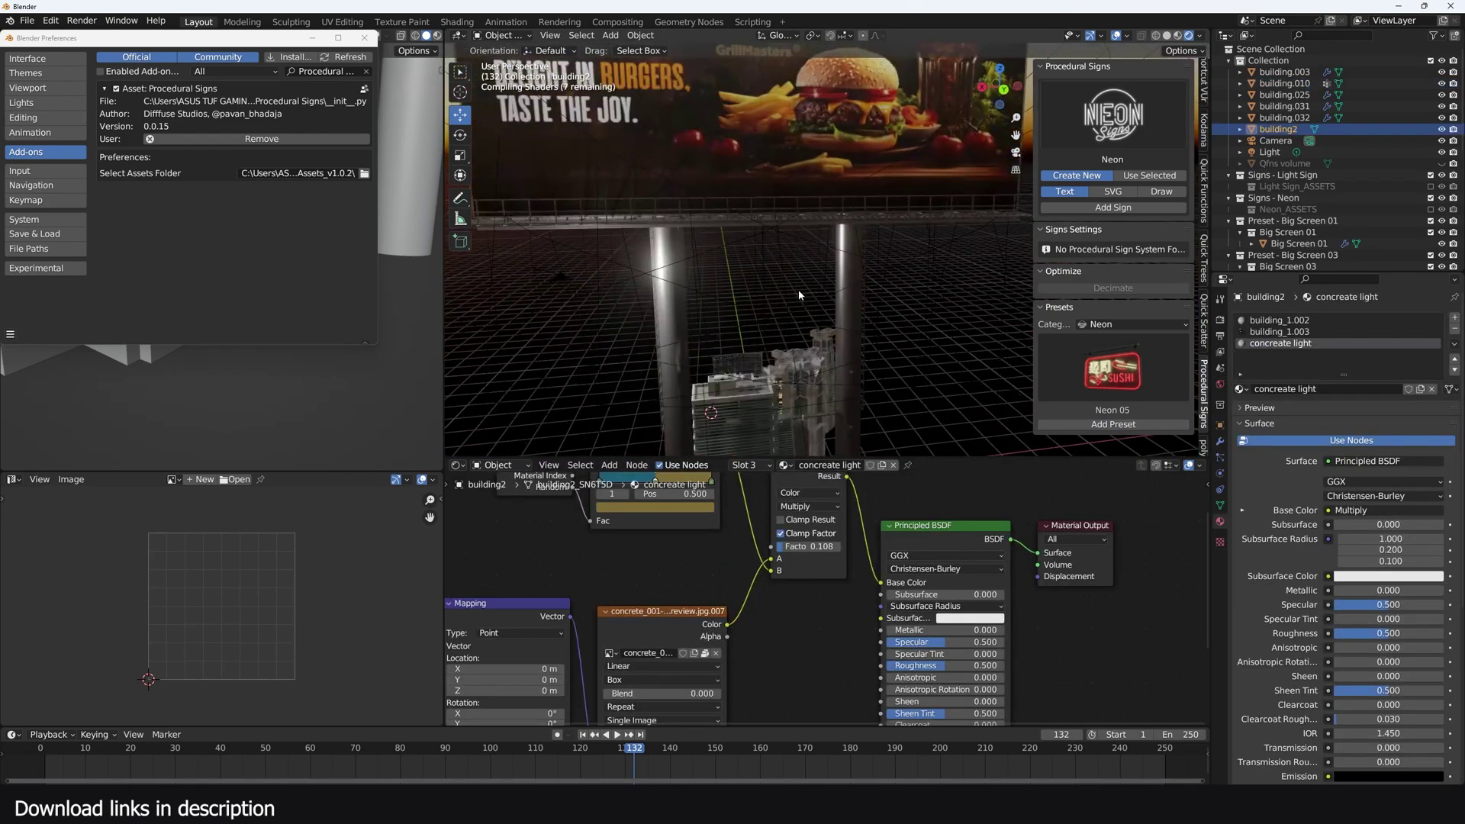
middle_click_drag(809, 212, 885, 263)
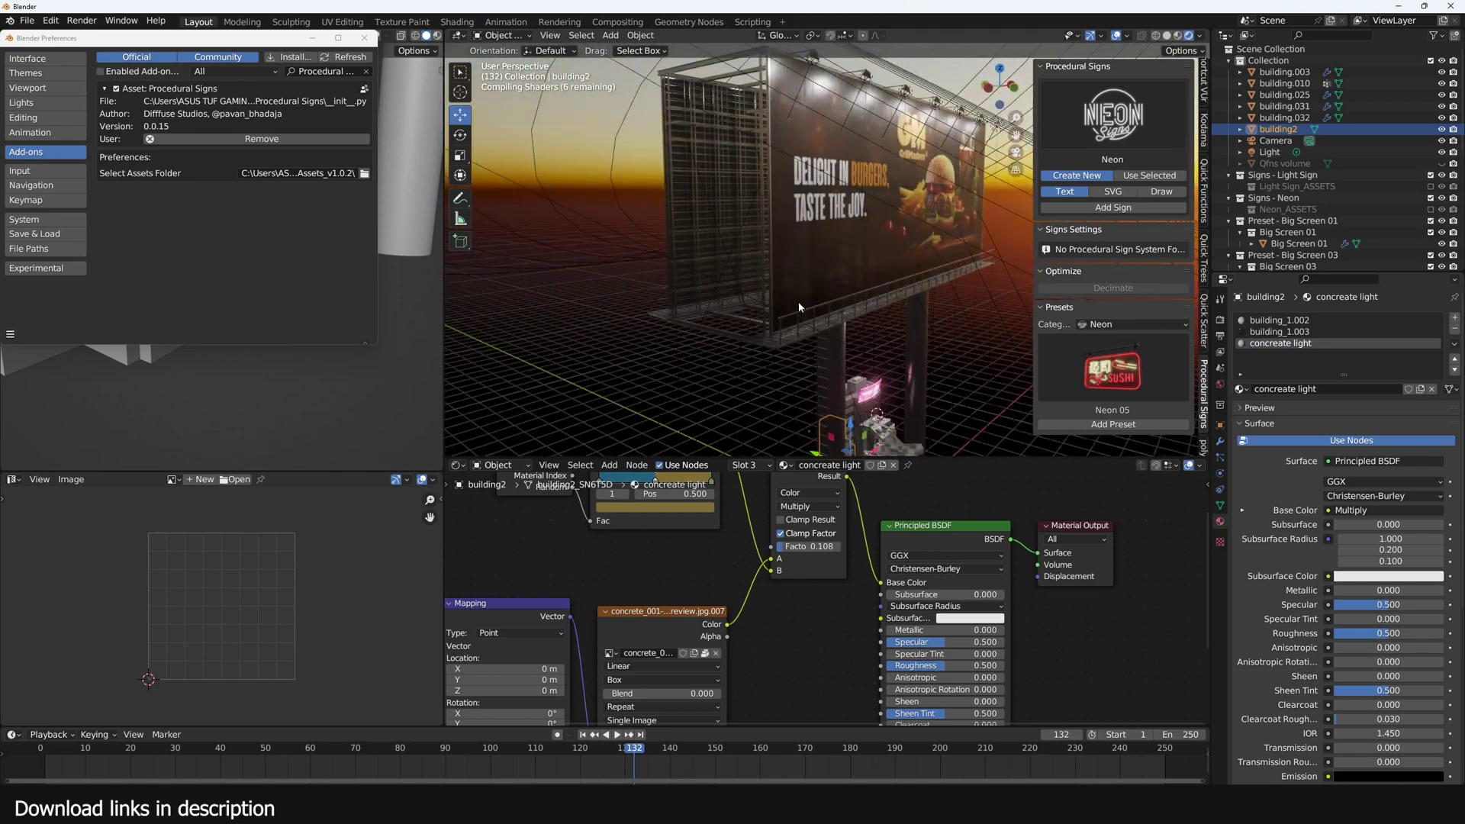
left_click(803, 237)
middle_click_drag(802, 237, 780, 261)
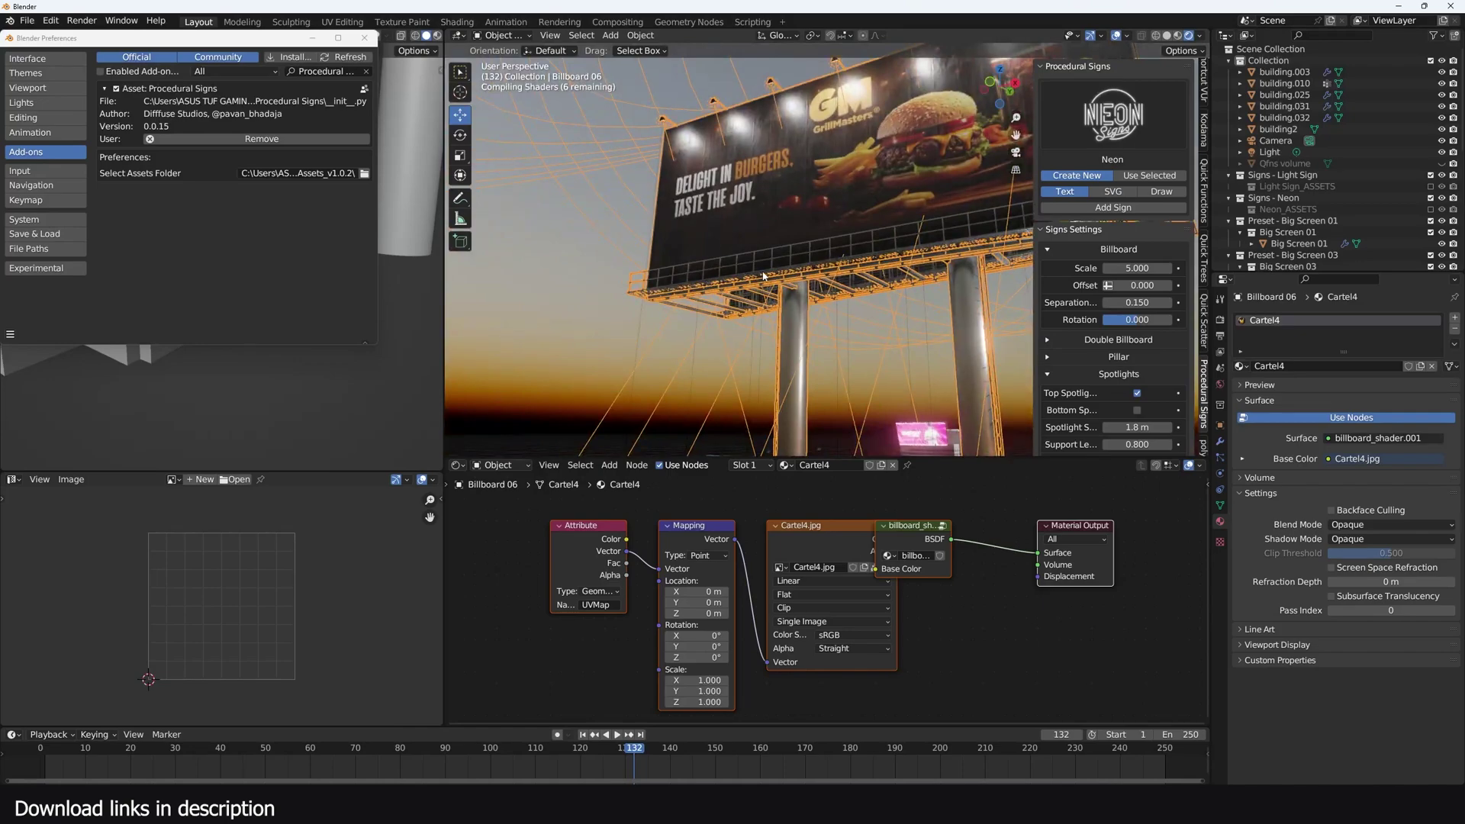
middle_click_drag(763, 276, 645, 272)
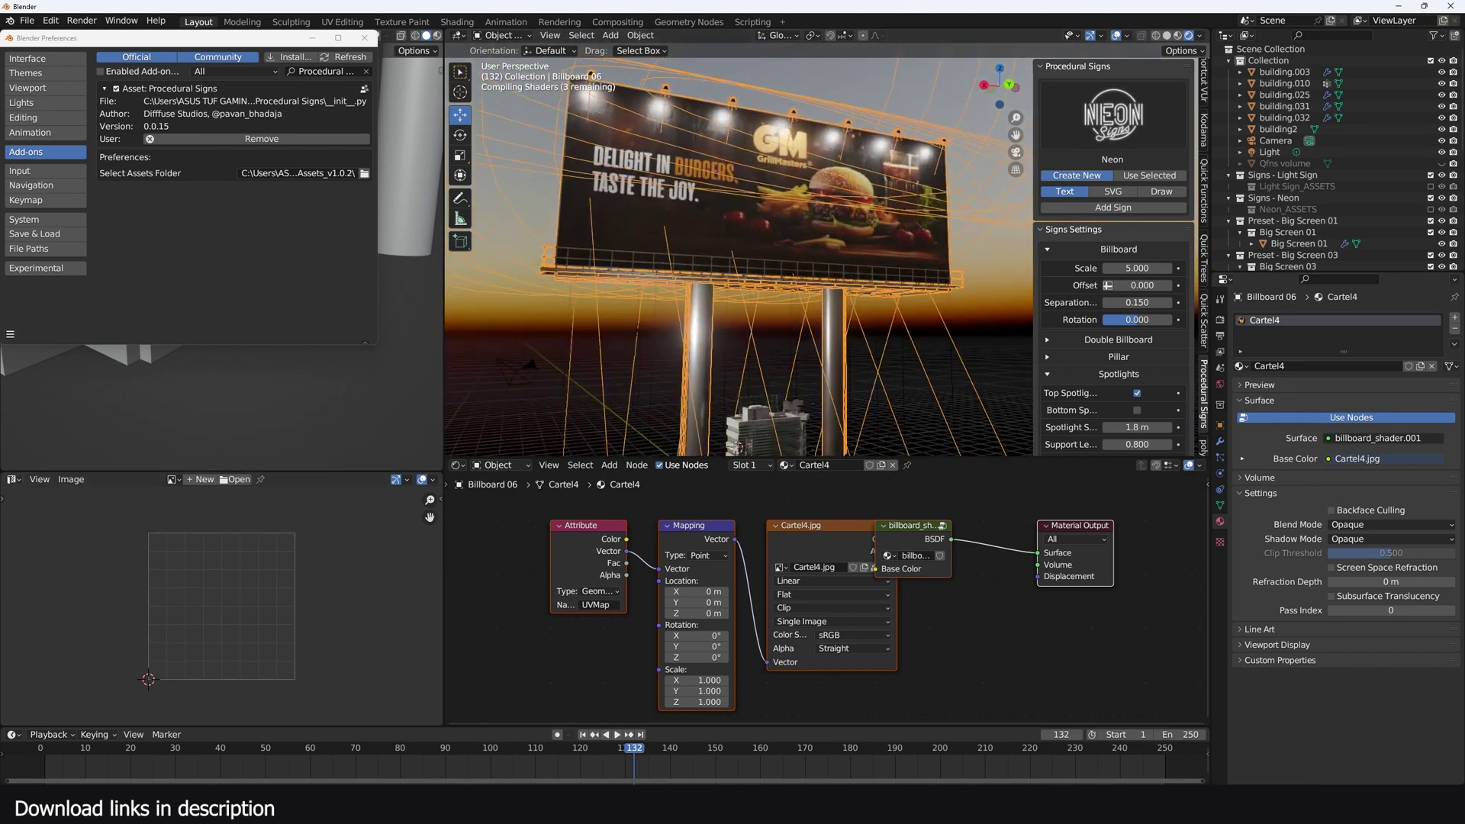